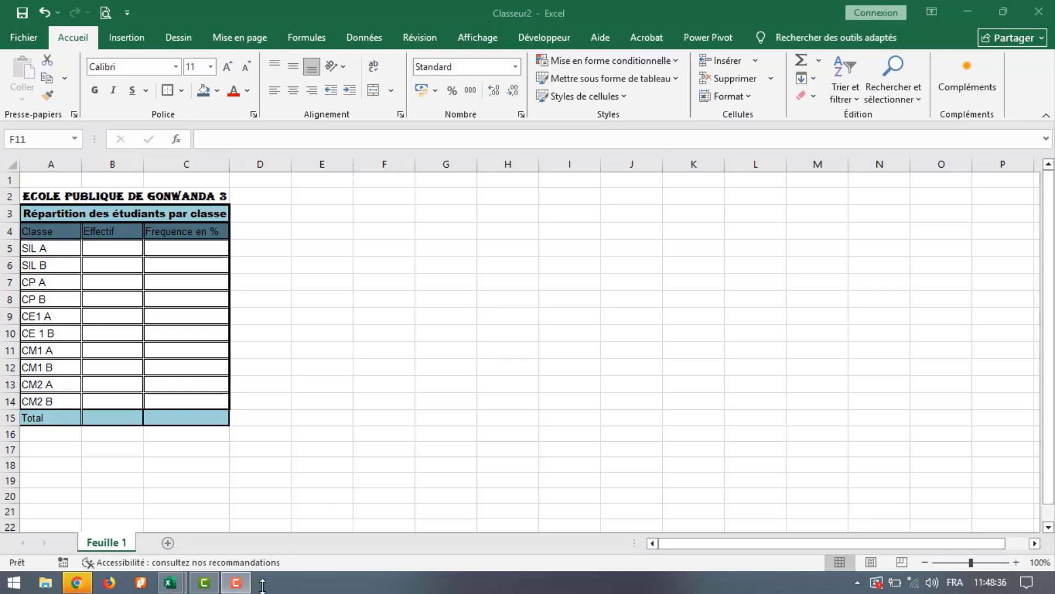
mouse_move(198, 592)
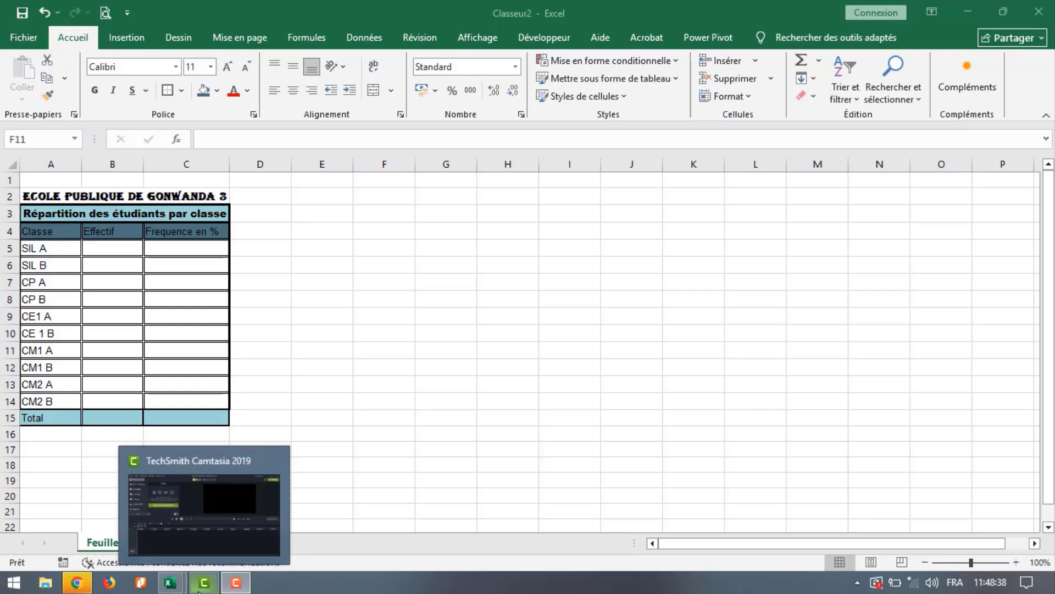
mouse_move(230, 588)
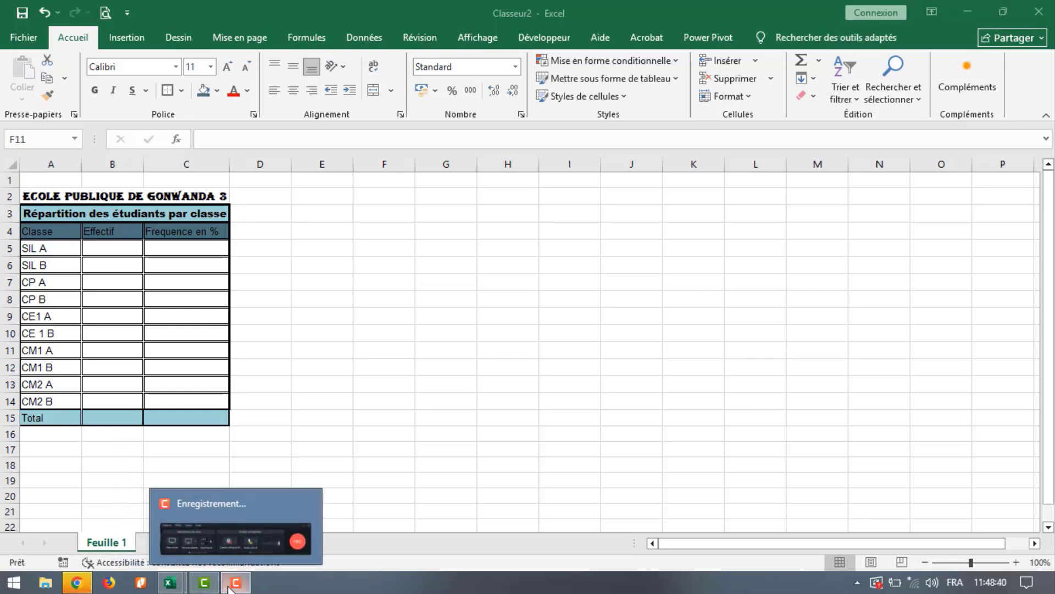
click(230, 587)
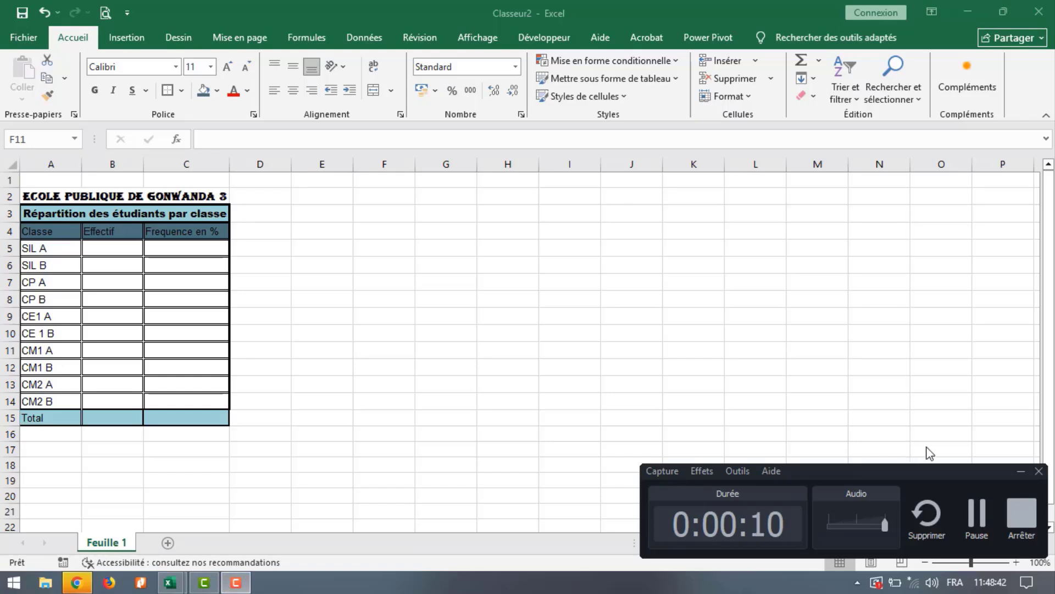
click(1016, 472)
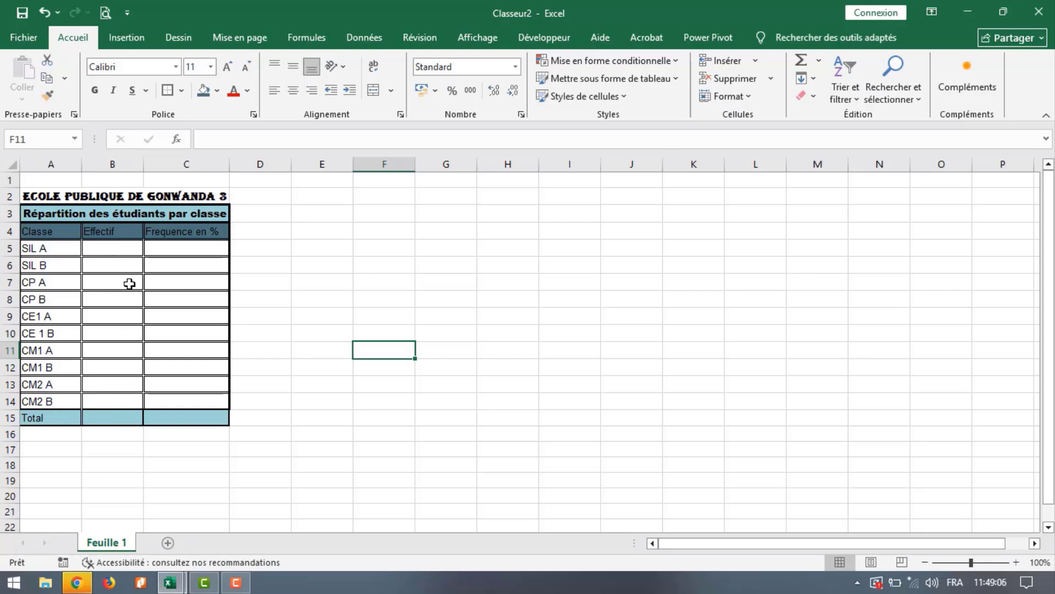
Fill the Effectif cells from SIL A to CM2 B with random numbers using =ALEA.ENTRE.BORNES(10;60).
click(113, 249)
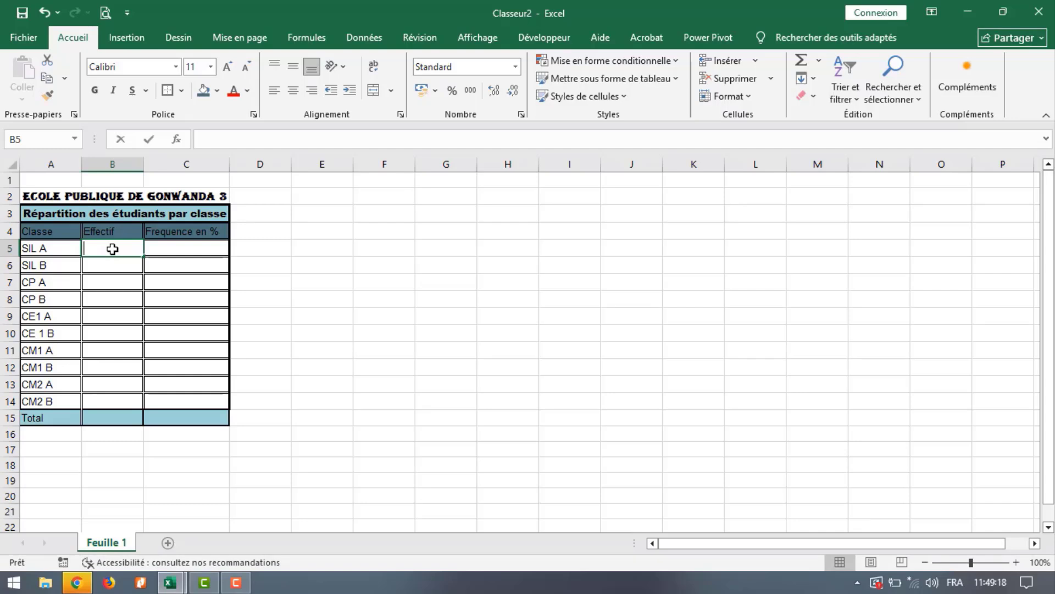
text(=alea)
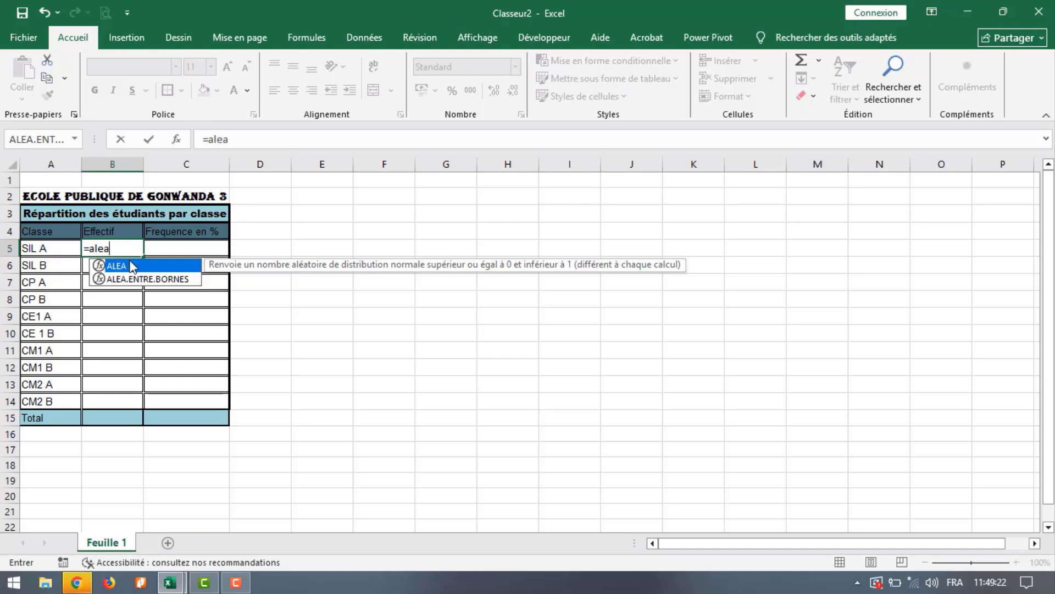
double_click(132, 279)
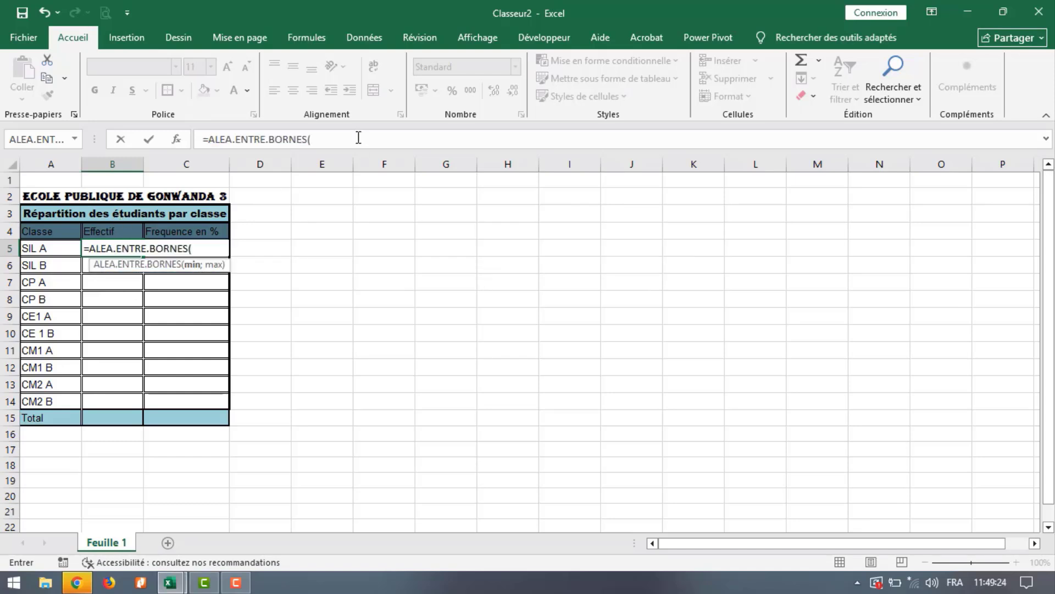
click(312, 138)
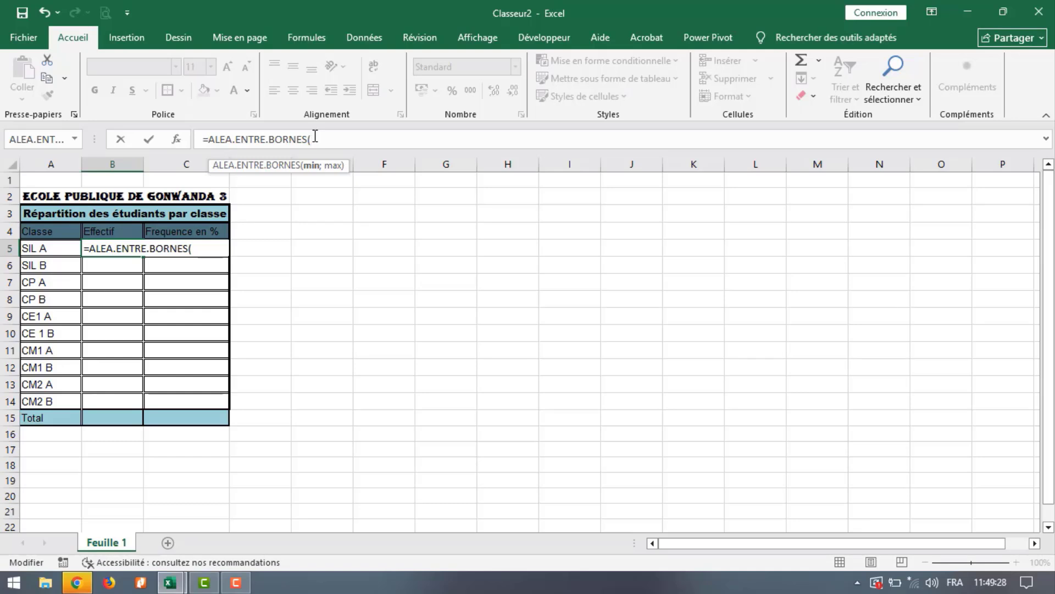
text(&)
key(BackSpace)
text(10;6)
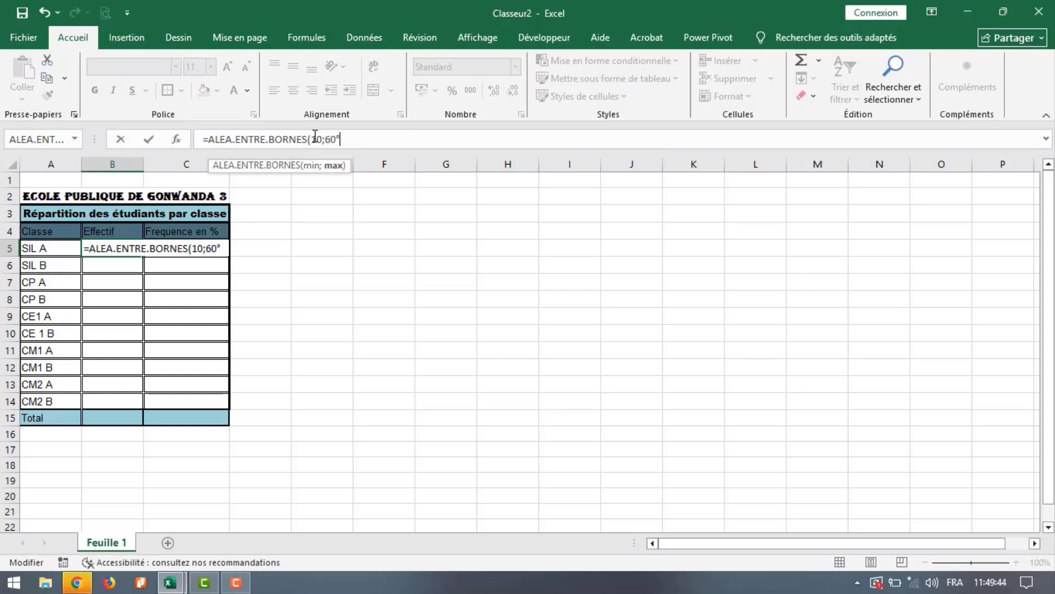
text(0))
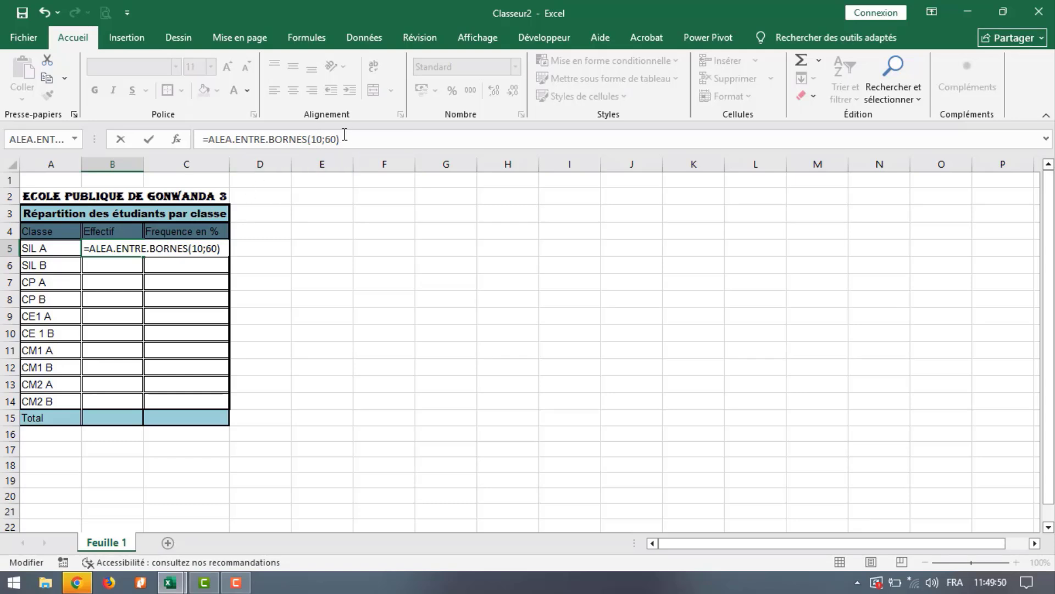
key(ctrl+Return)
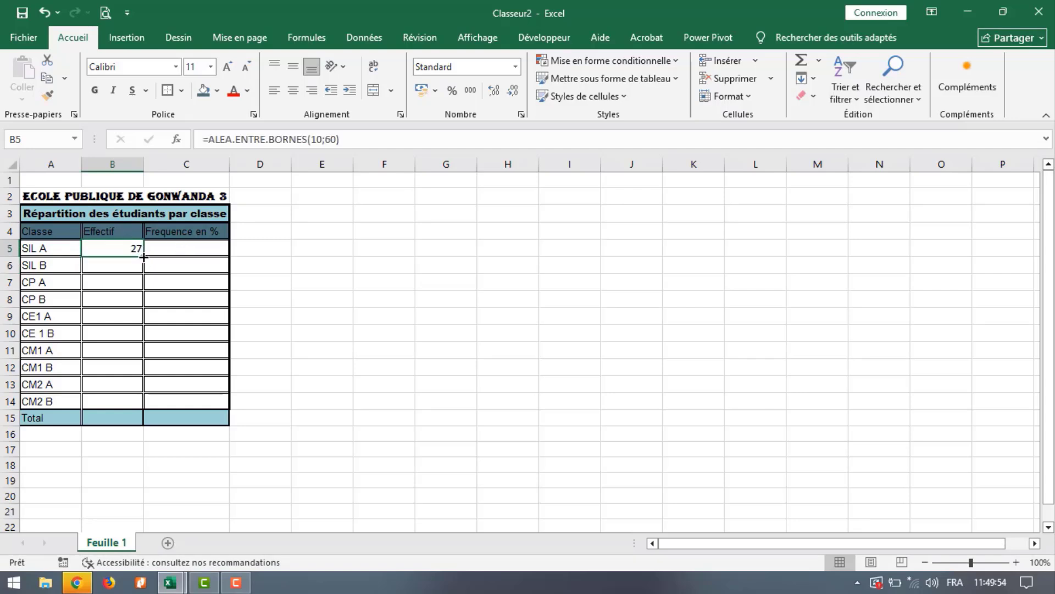
drag(144, 257, 144, 401)
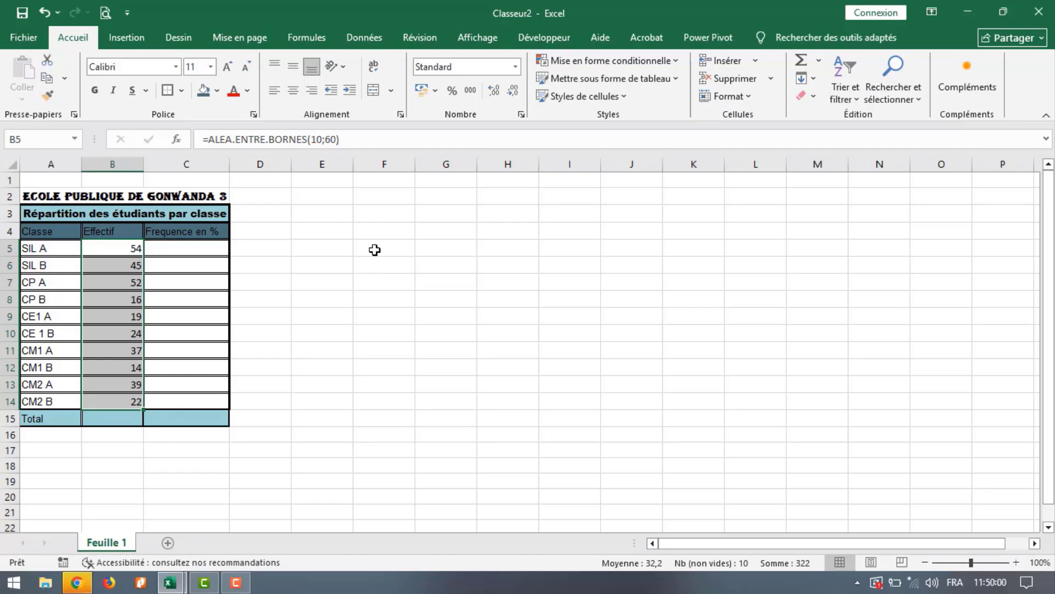
click(132, 254)
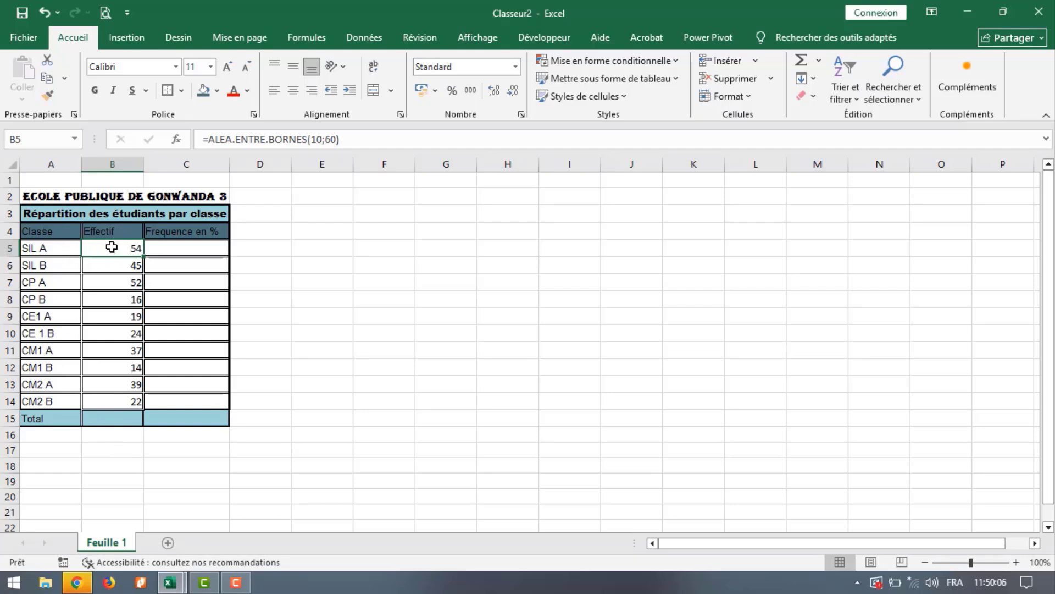
Copy the whole table A2:C15 and paste only its values into a new sheet starting at A1.
drag(32, 196, 187, 419)
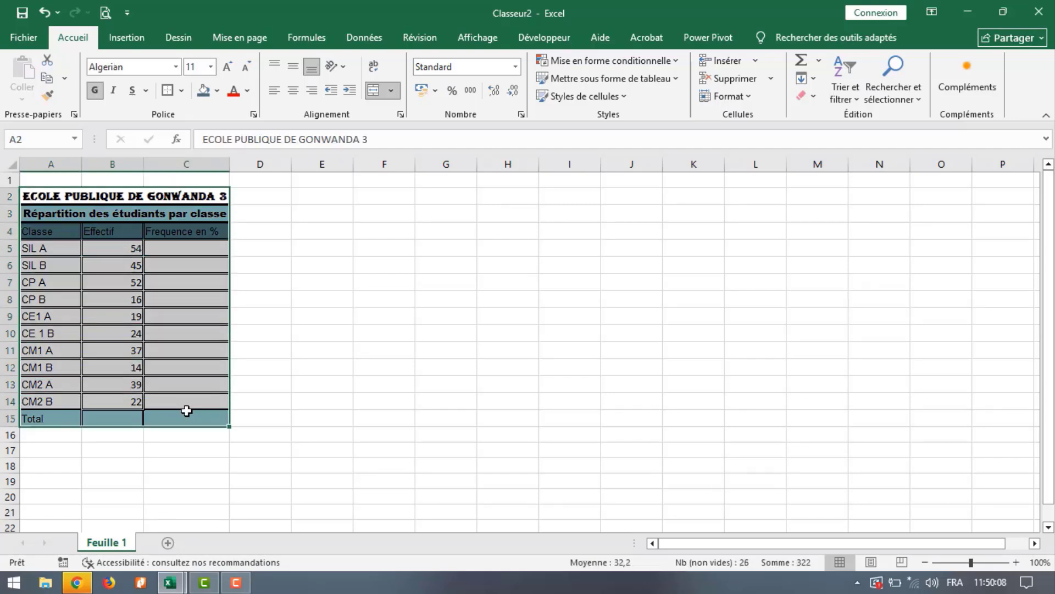
right_click(187, 419)
click(228, 70)
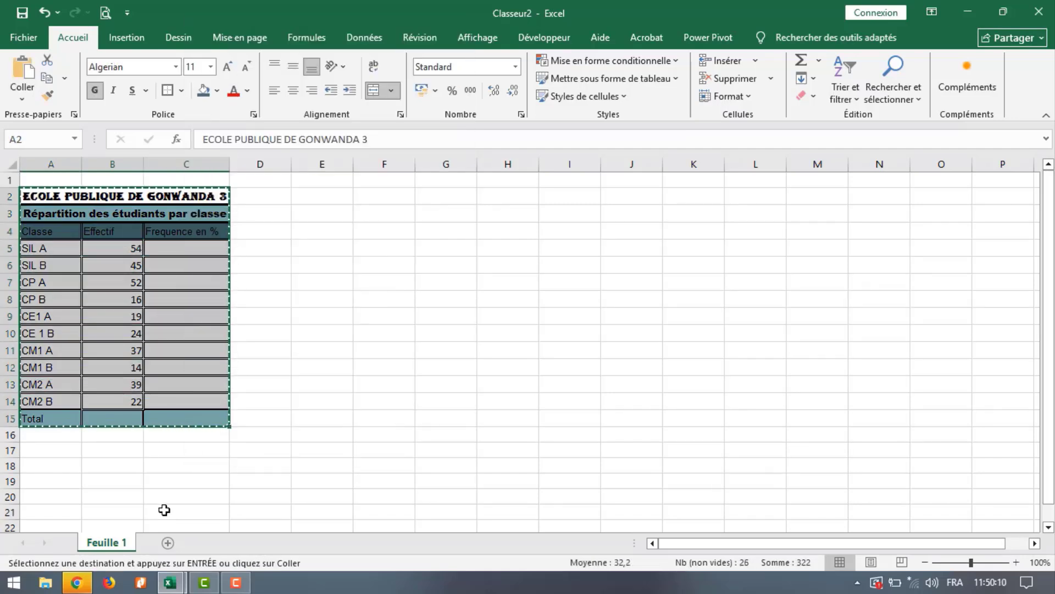
click(169, 543)
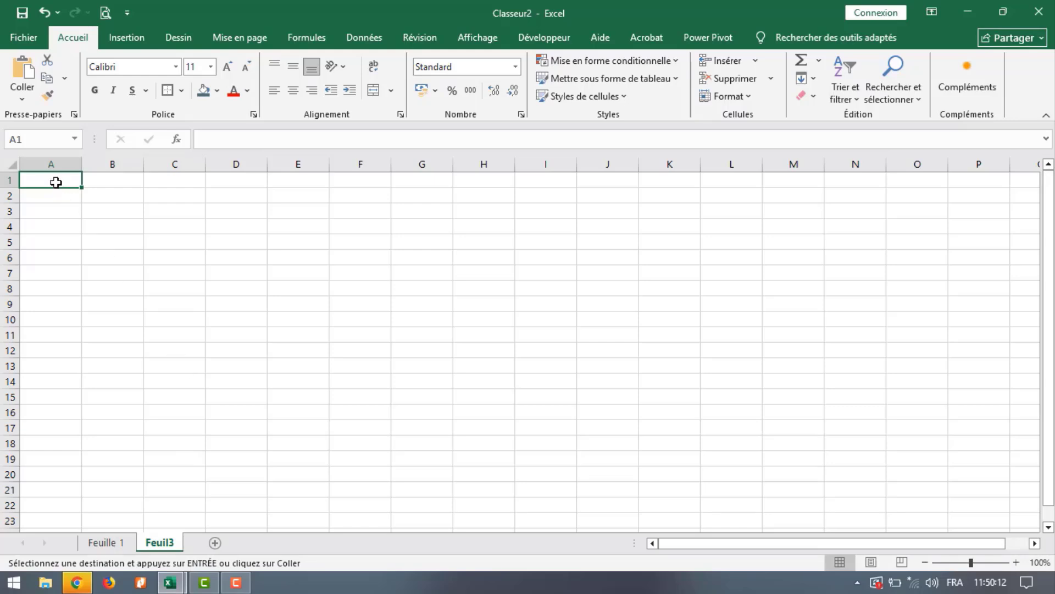
drag(40, 182, 285, 503)
right_click(192, 364)
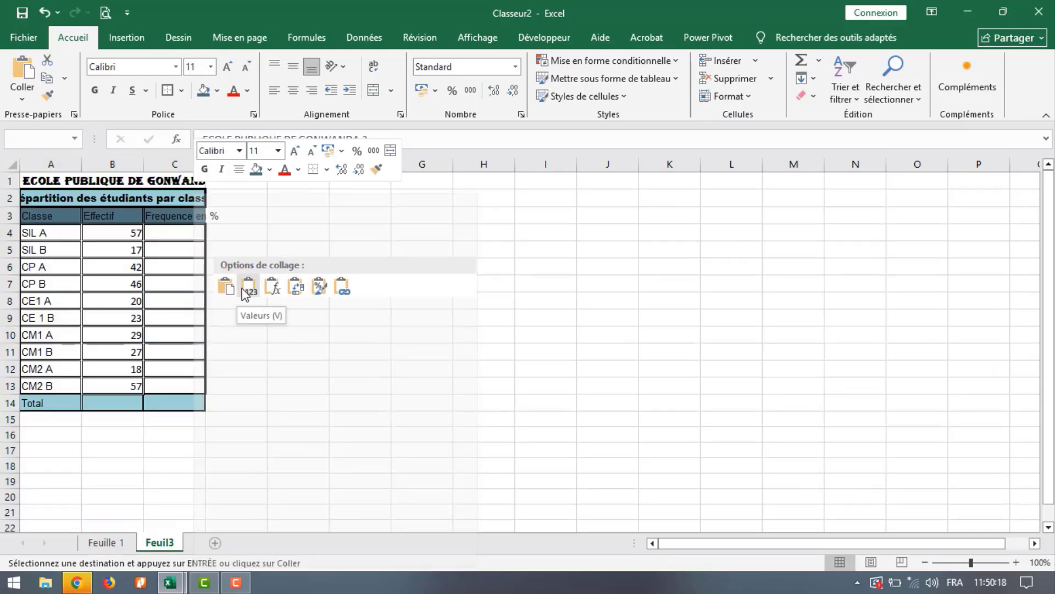
click(246, 294)
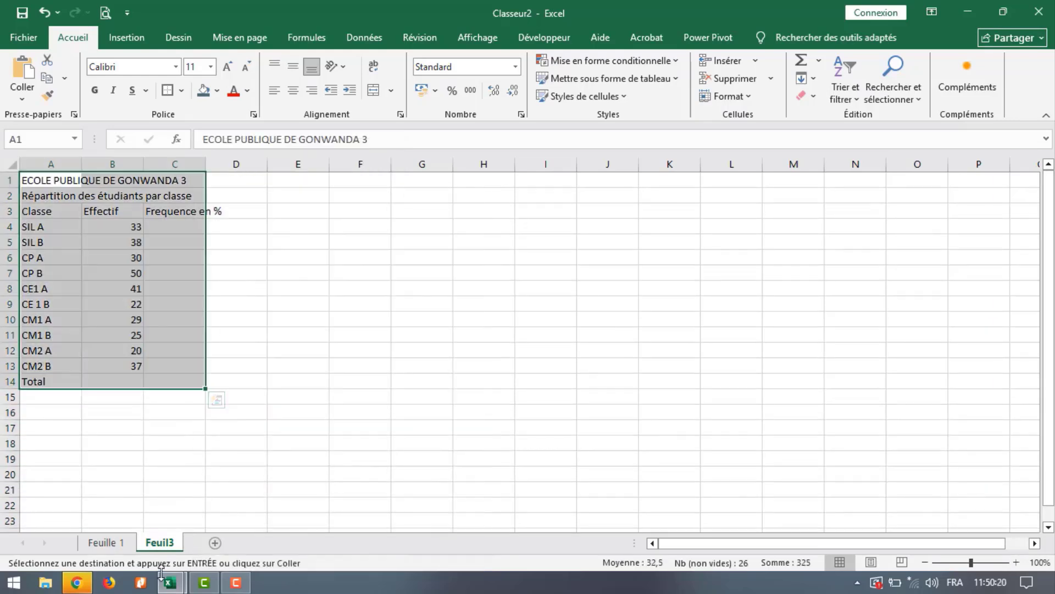
Apply the original table's formatting to the pasted table in Feuil3 and widen column C to fit its header and the titles.
click(106, 541)
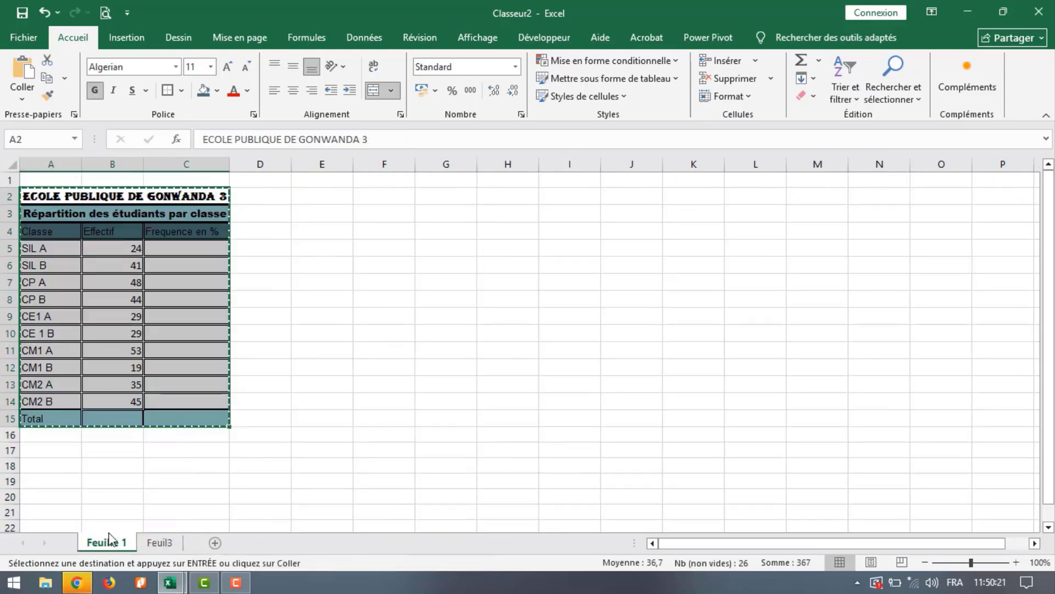
click(48, 96)
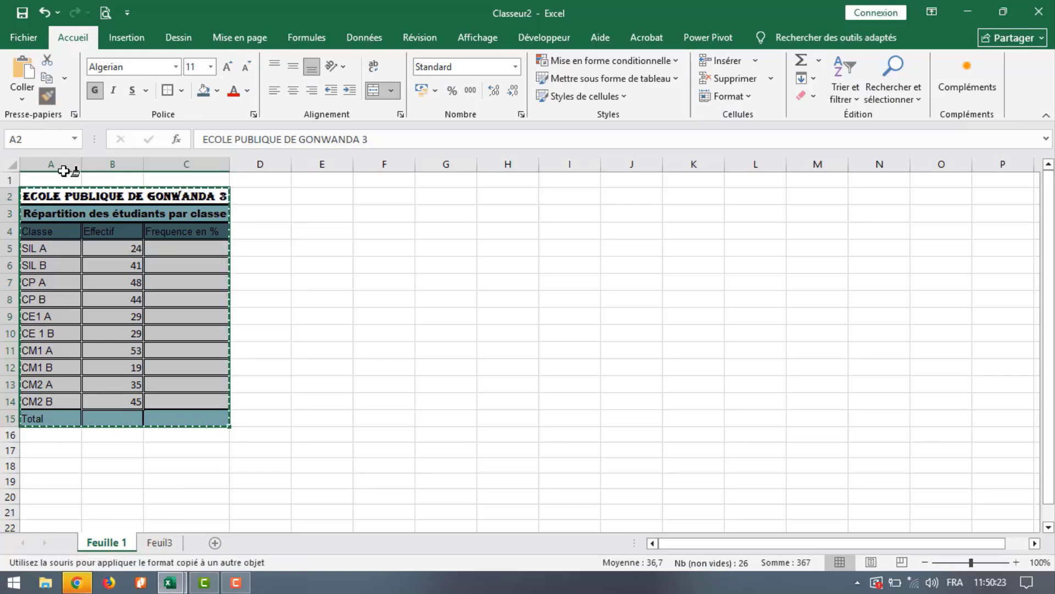
click(158, 543)
mouse_move(39, 181)
mouse_down()
mouse_move(106, 200)
mouse_move(181, 287)
mouse_move(223, 402)
mouse_move(195, 407)
mouse_move(200, 377)
mouse_up()
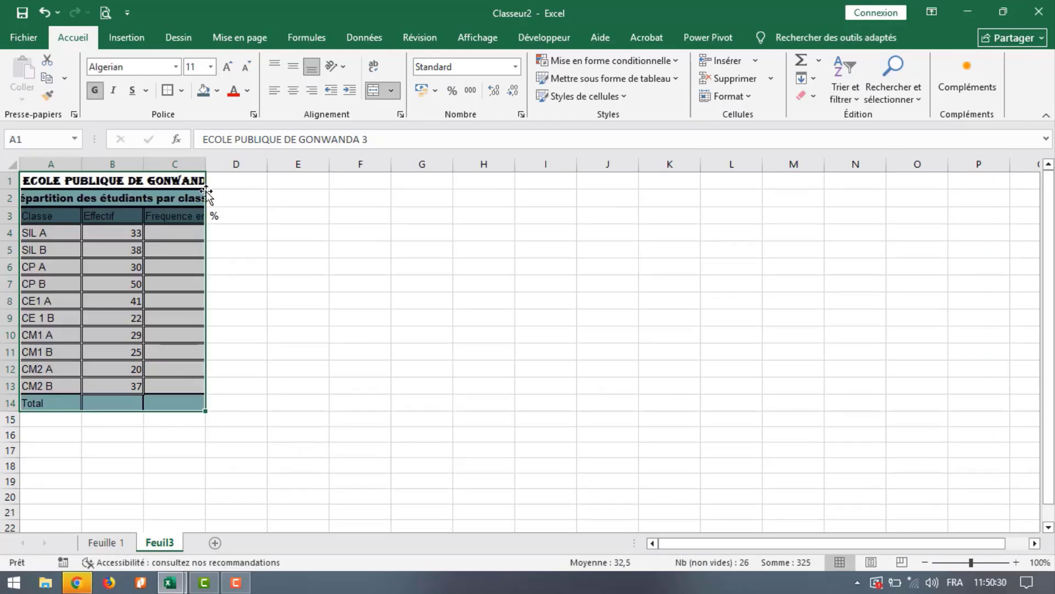
drag(205, 162, 232, 161)
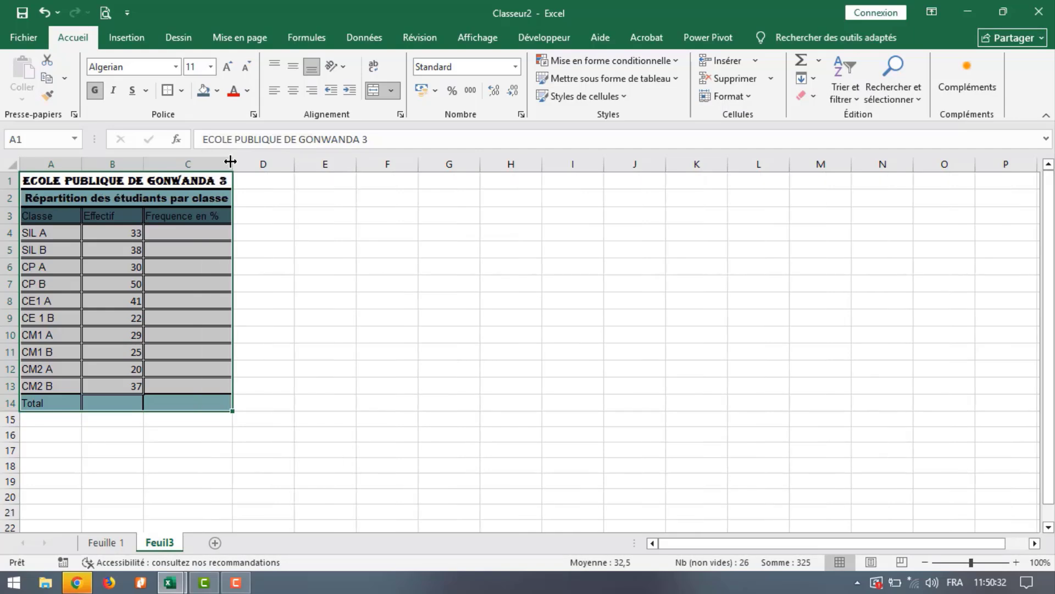
Permanently delete the original sheet Feuille 1.
right_click(98, 545)
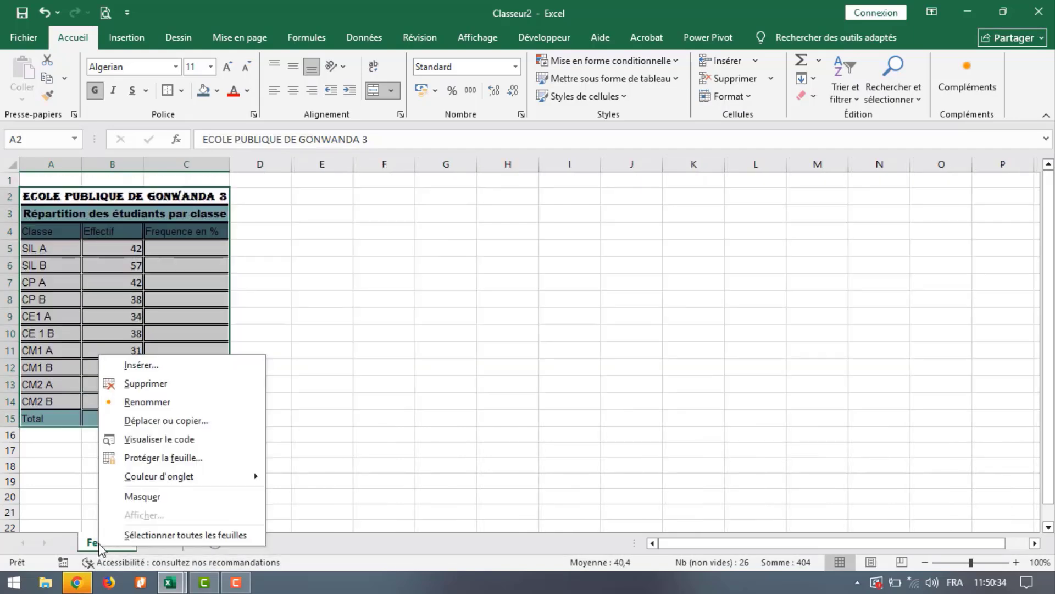
click(144, 384)
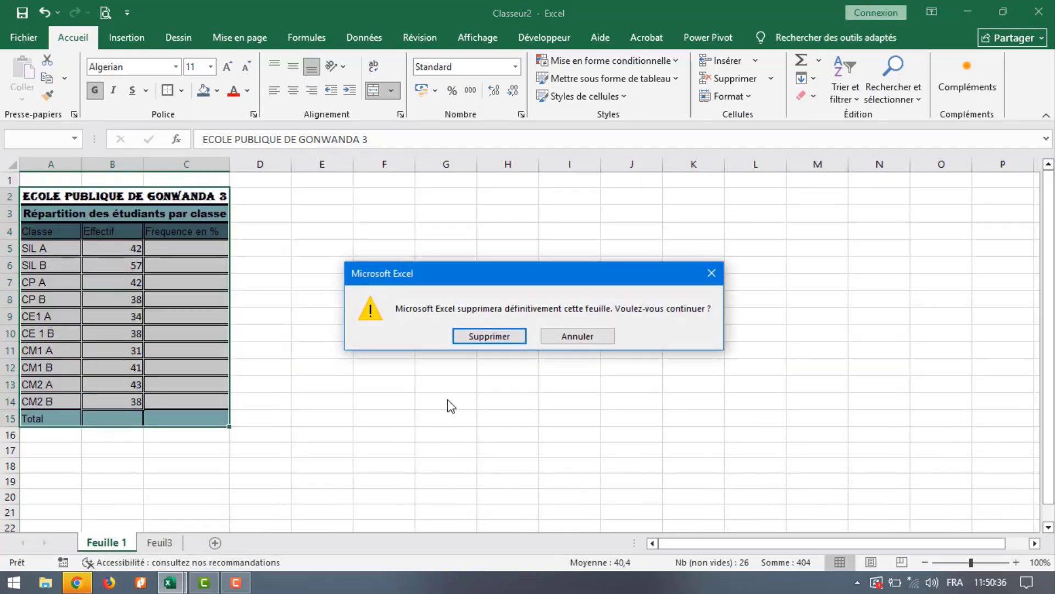
click(489, 337)
click(133, 256)
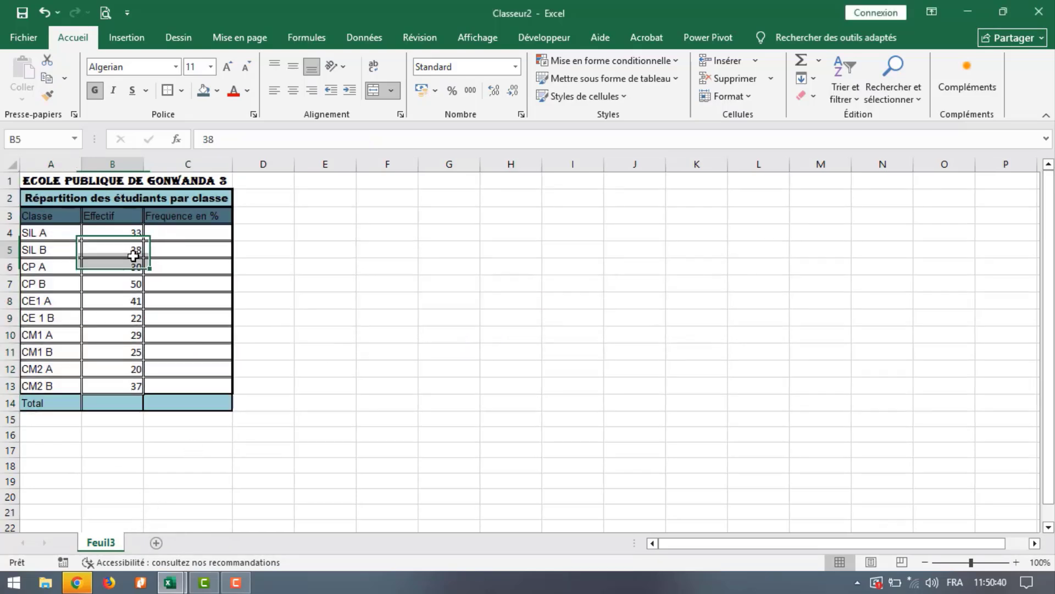
click(166, 233)
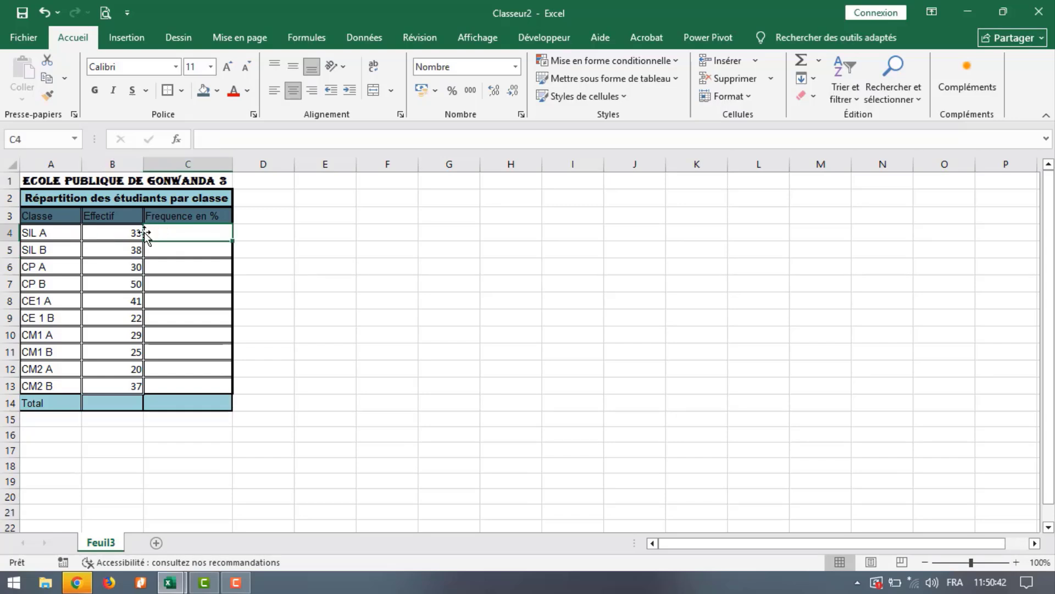
Calculate the total of the Effectif column in B14 with SOMME over B4:B13.
click(100, 401)
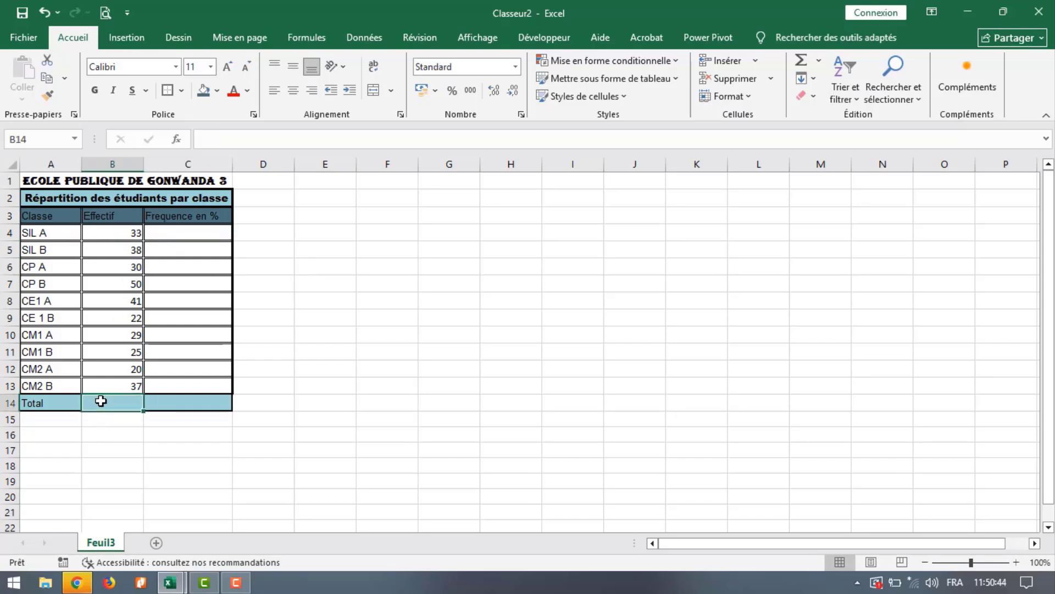
text(=)
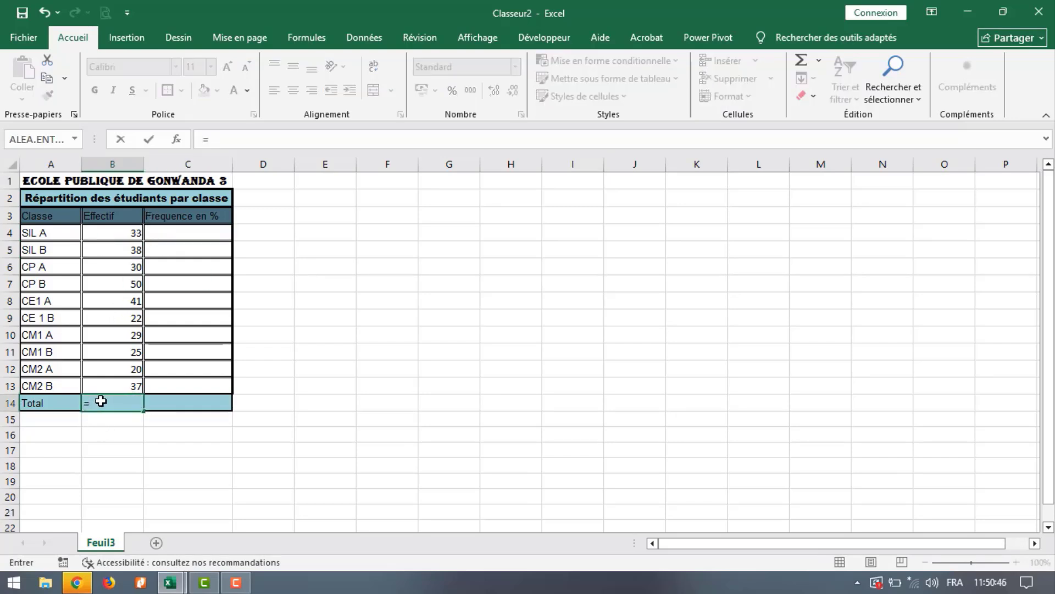
text(tot)
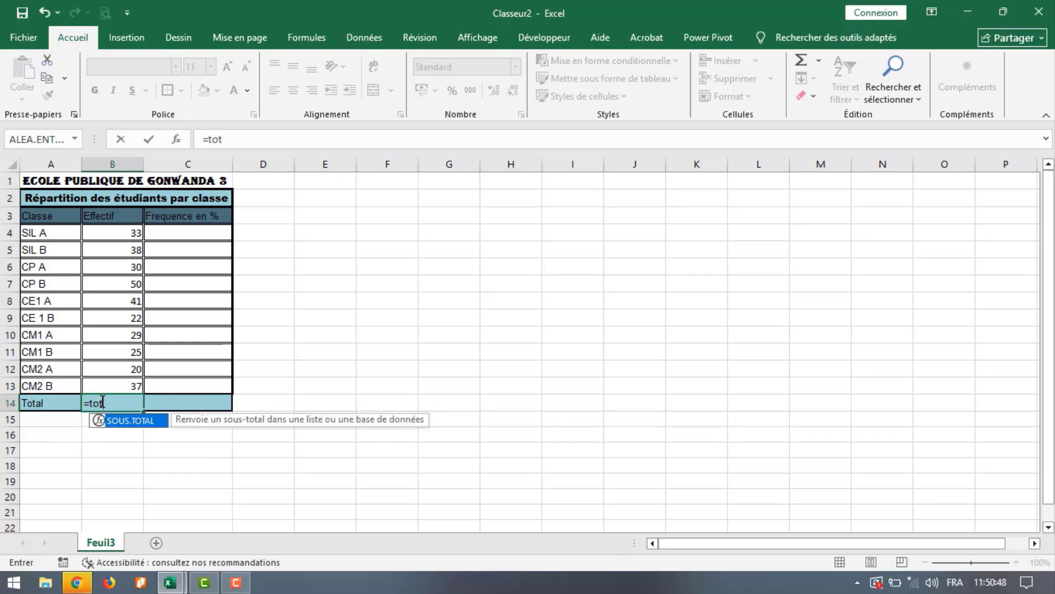
key(BackSpace)
key(BackSpace)
key(BackSpace)
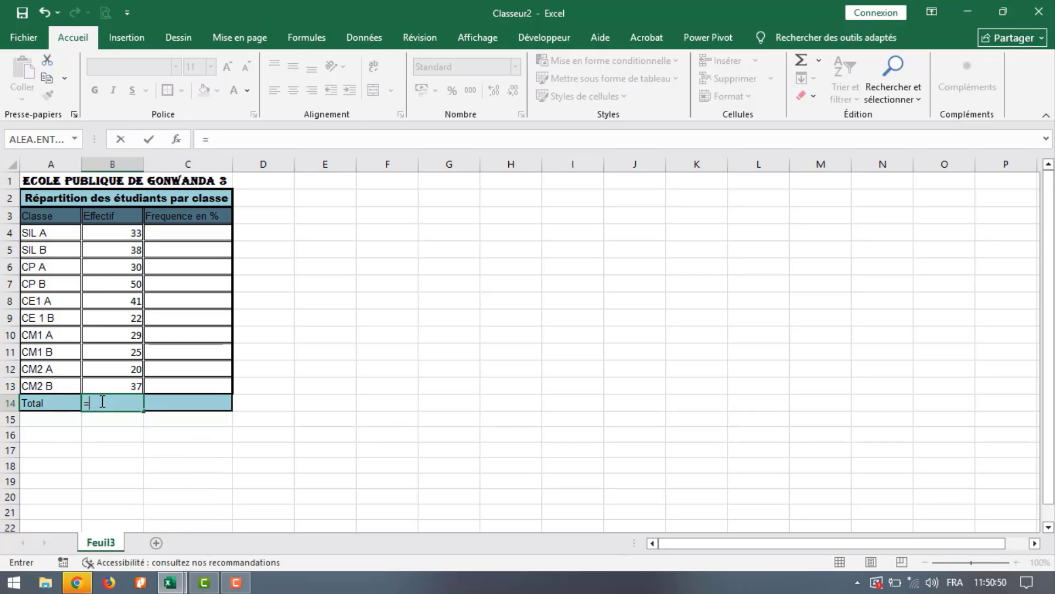
text(somm)
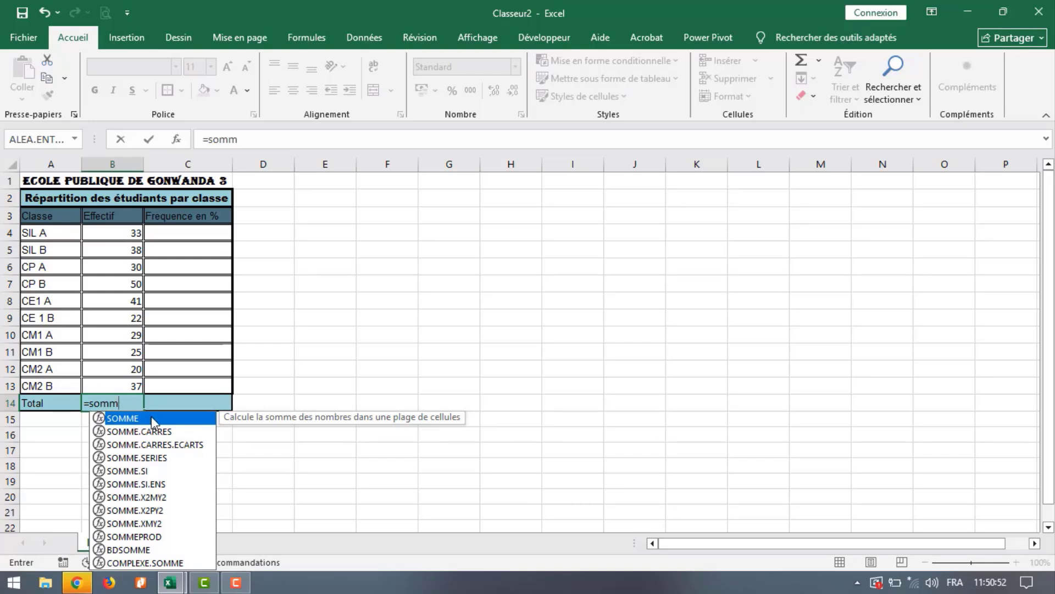
key(Tab)
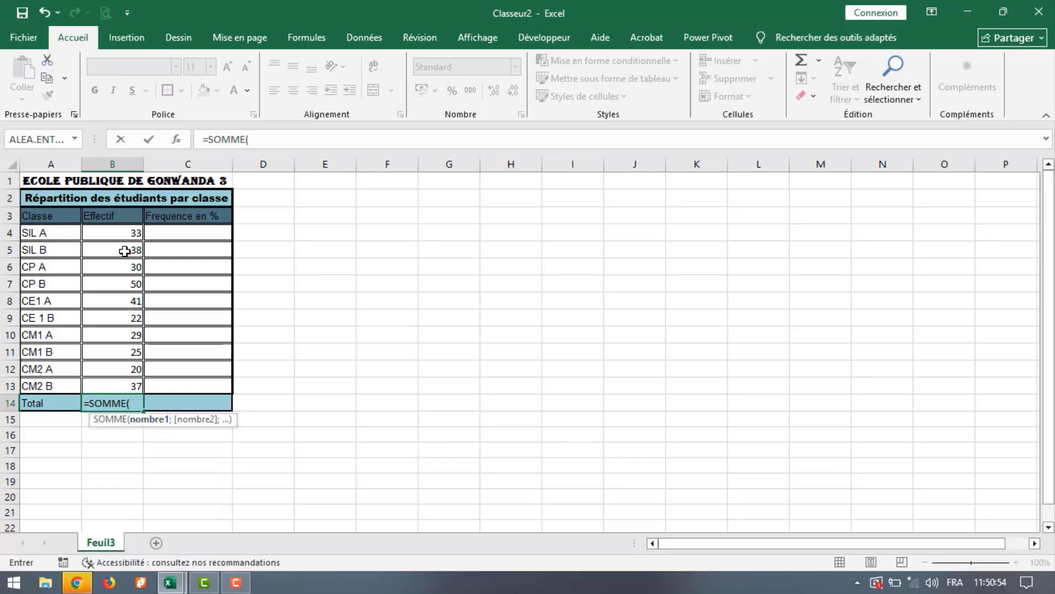
drag(130, 231, 126, 379)
key(Return)
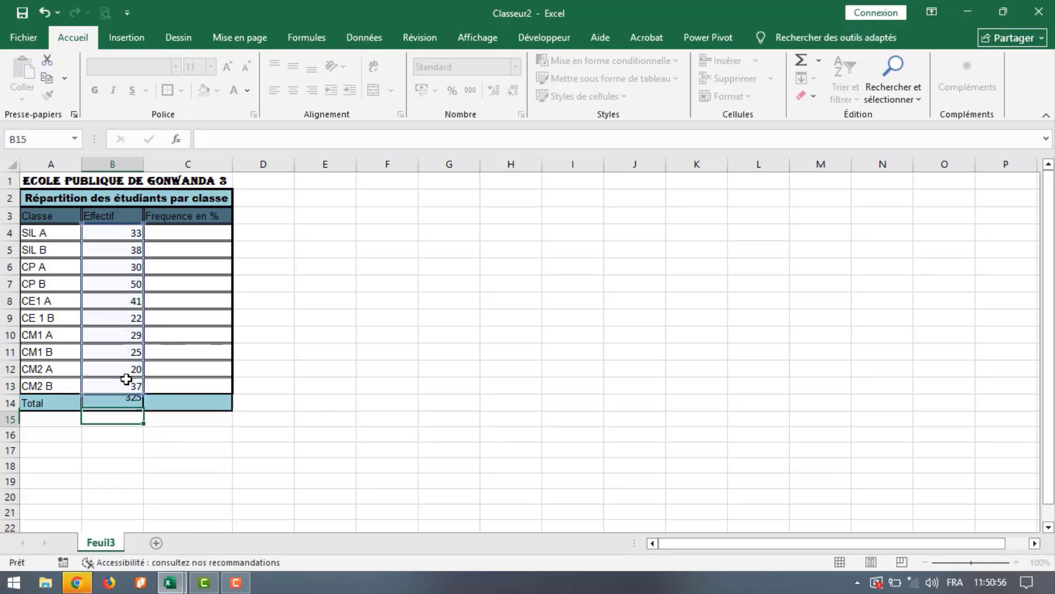
Calculate the SIL A frequency in C4 with the formula =B4/B14.
click(169, 228)
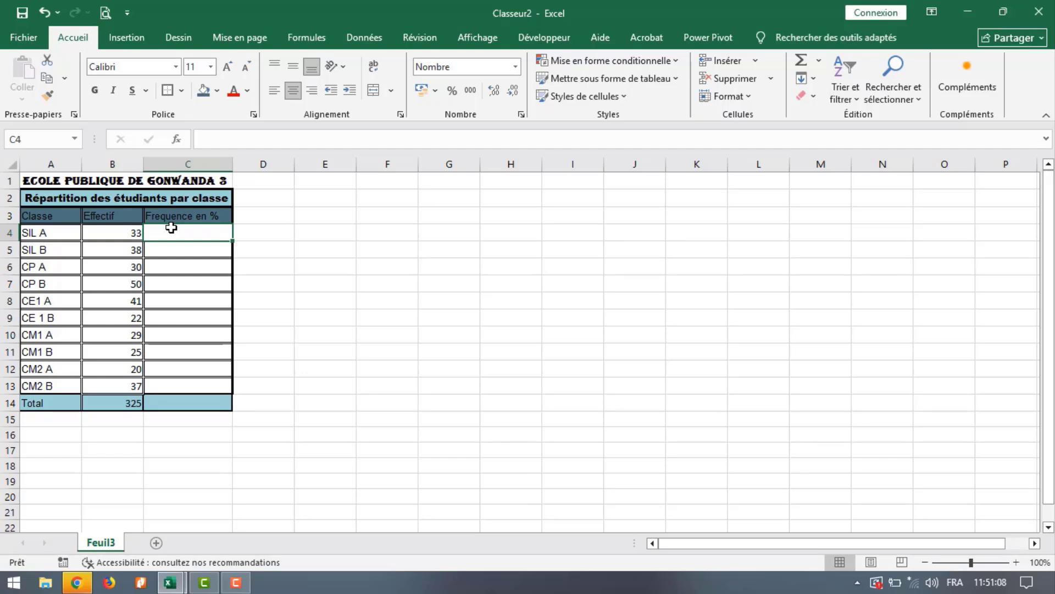
text(=)
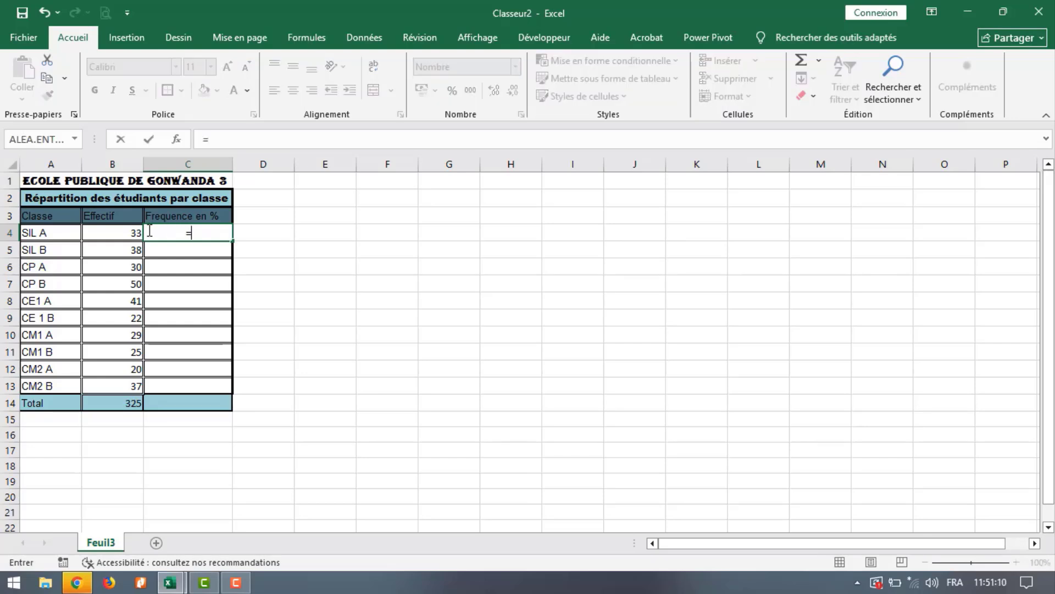
click(119, 232)
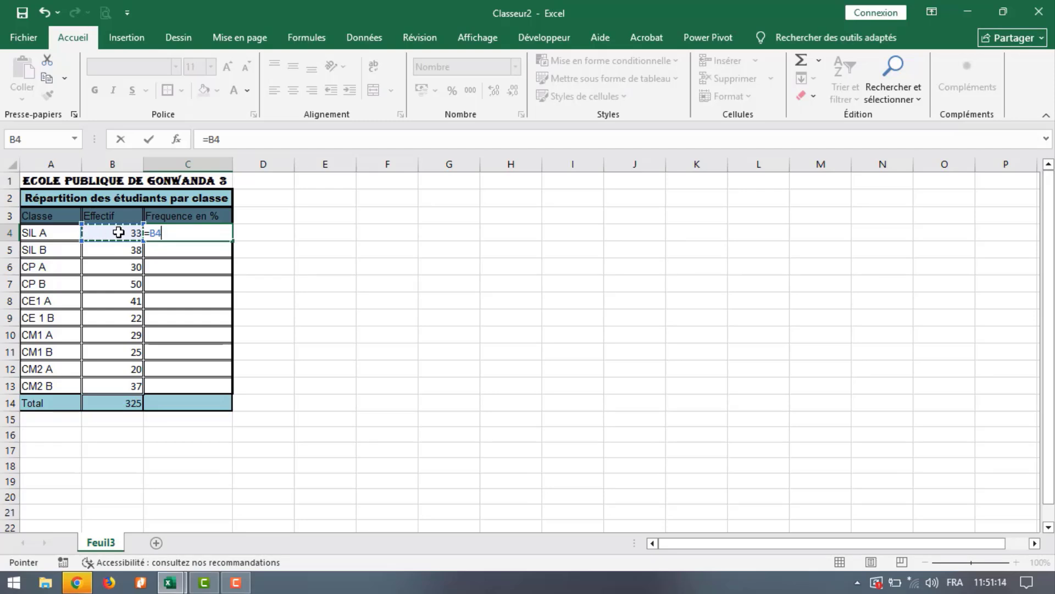
text(/)
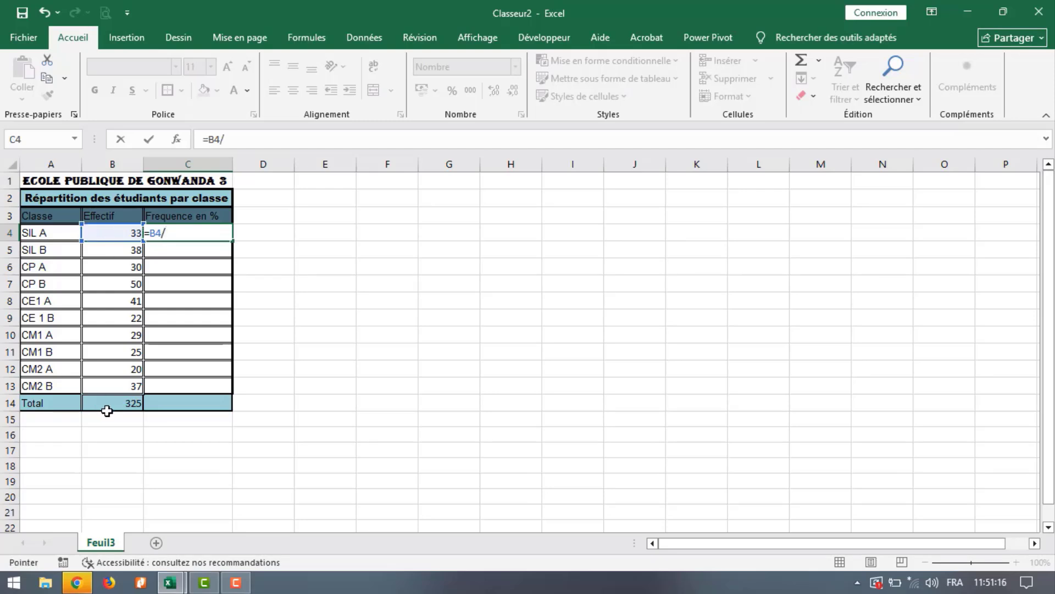
click(107, 407)
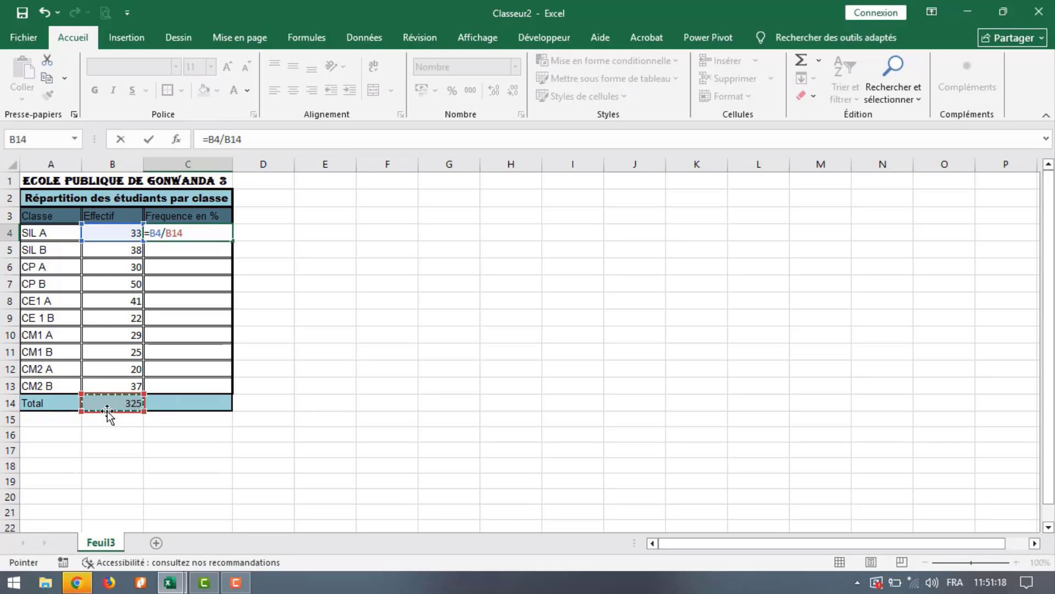
key(Return)
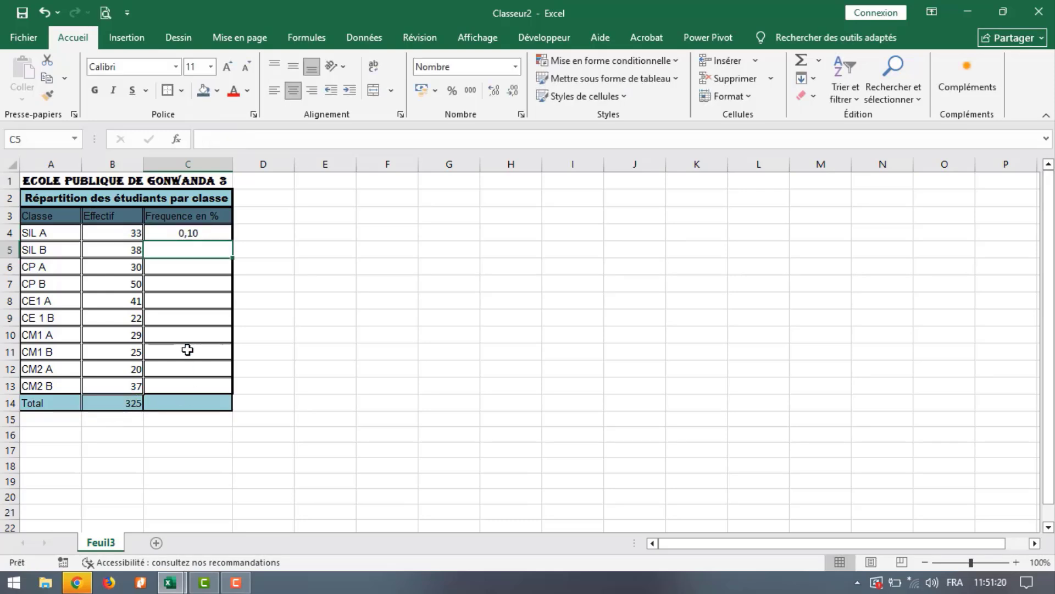
Make the total reference in the C4 formula absolute so that it reads =B4/$B$14.
click(190, 231)
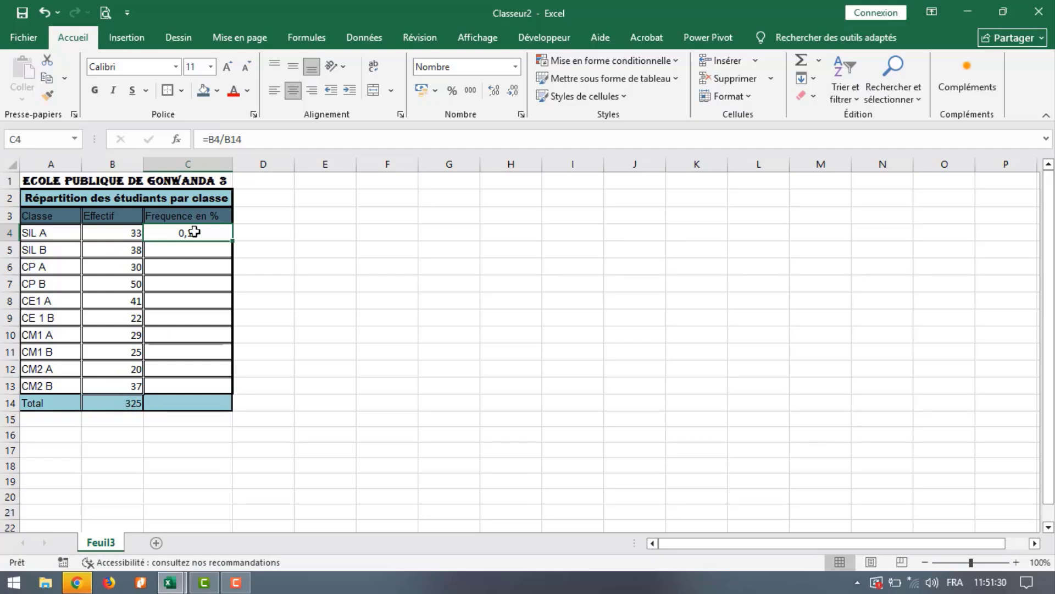
click(232, 139)
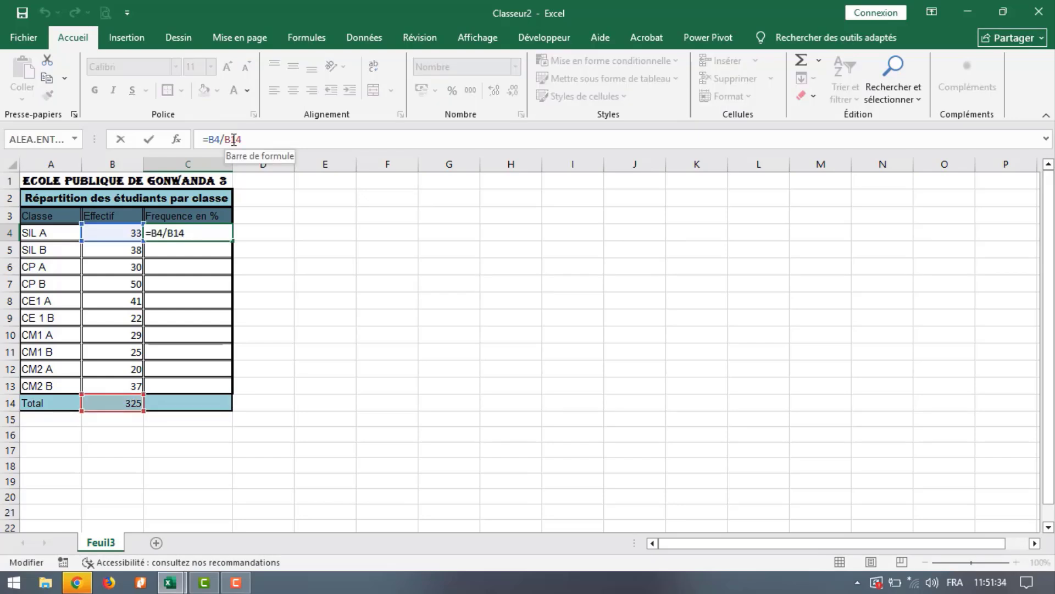
key(F4)
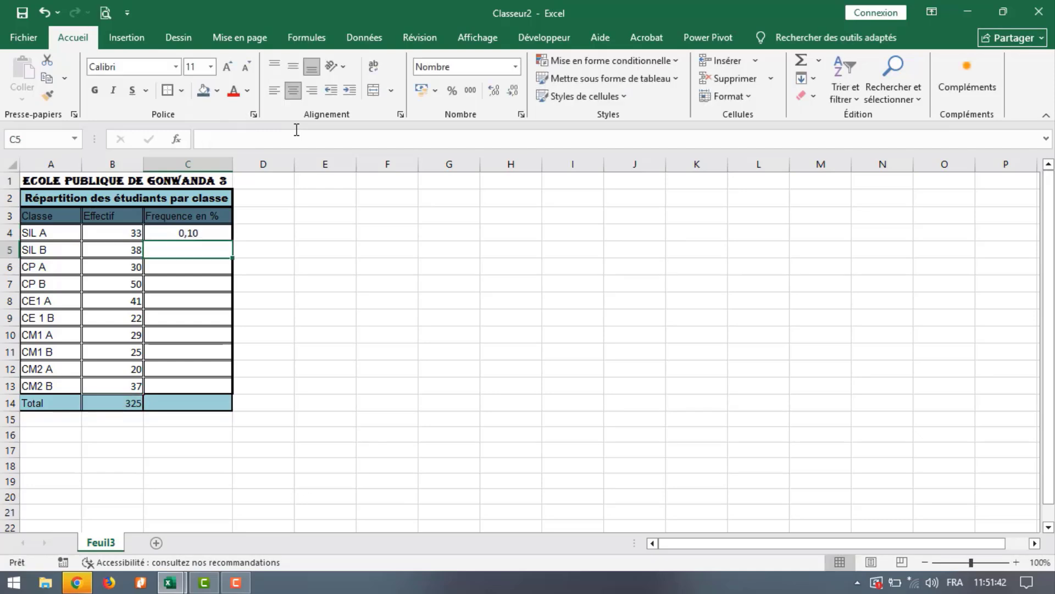
key(Return)
Fill the frequency formula from C4 down through the Total row in C14.
click(216, 234)
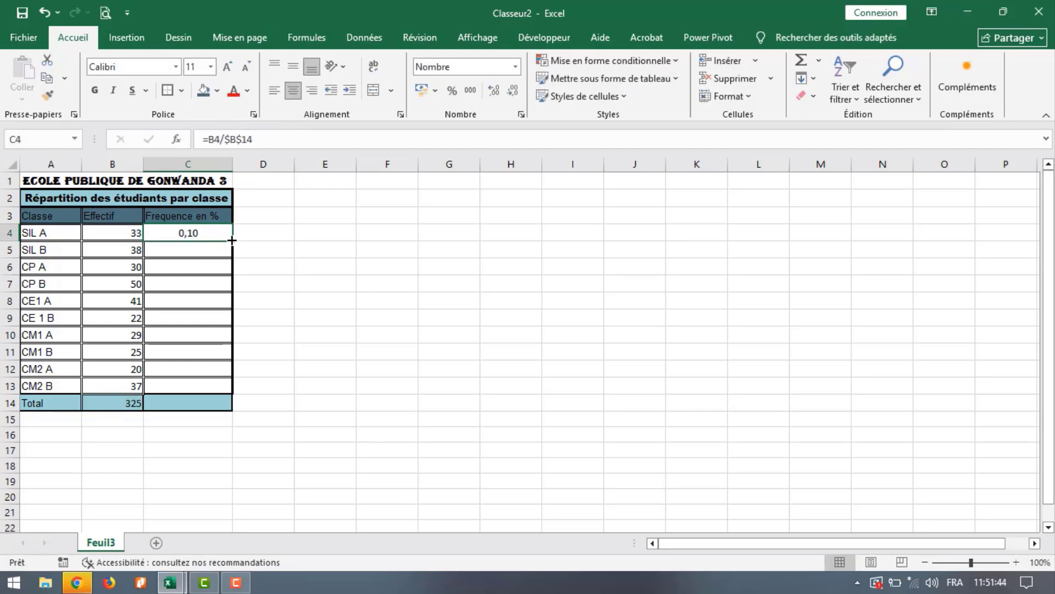
drag(232, 241, 232, 395)
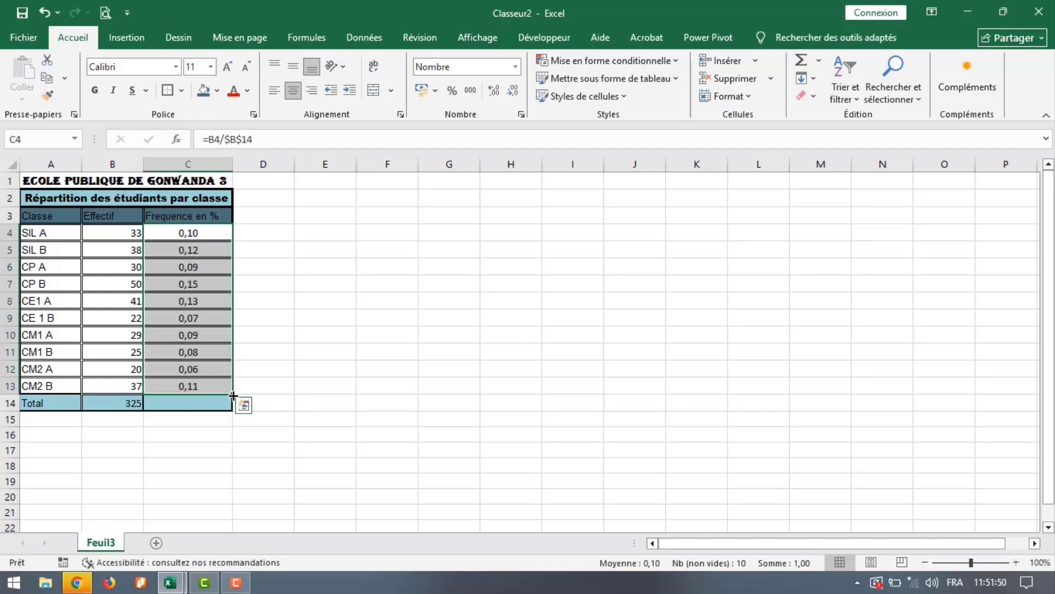
drag(233, 396, 233, 404)
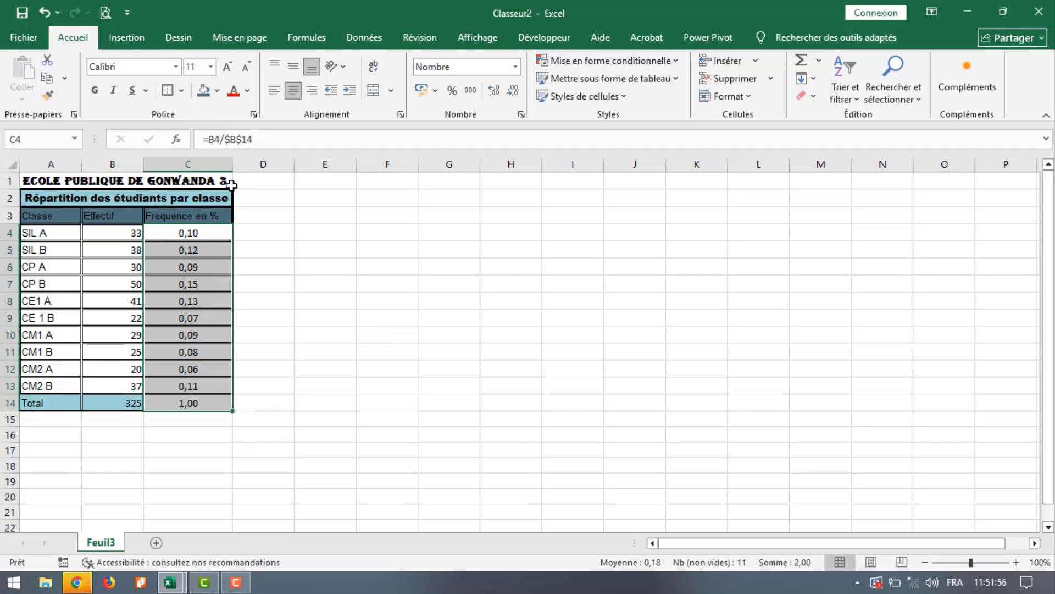
Multiply the C4 frequency formula by 100 so that it reads =B4/$B$14*100.
click(209, 230)
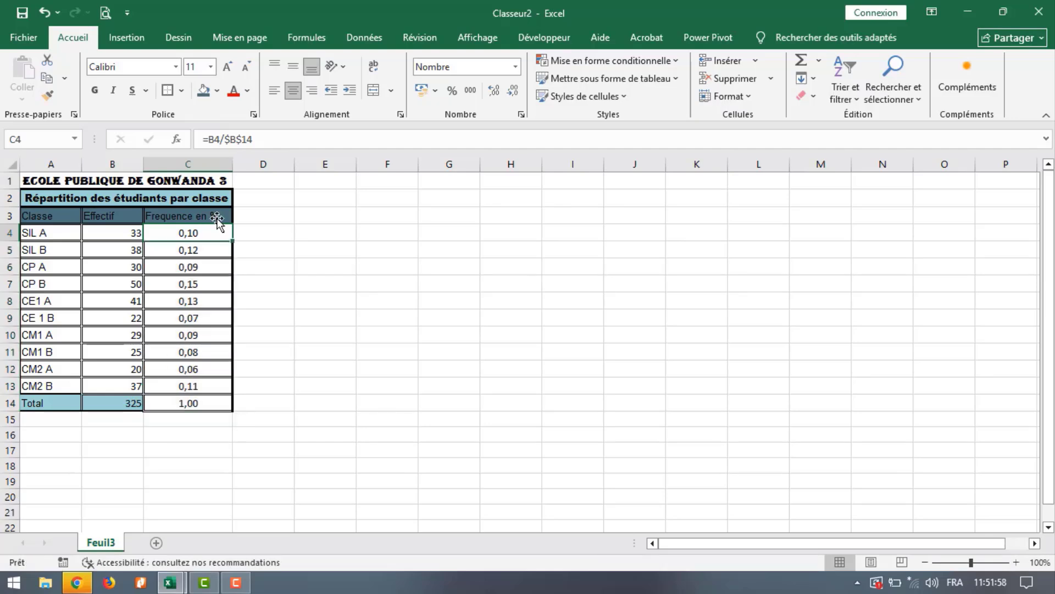
click(258, 139)
text(£)
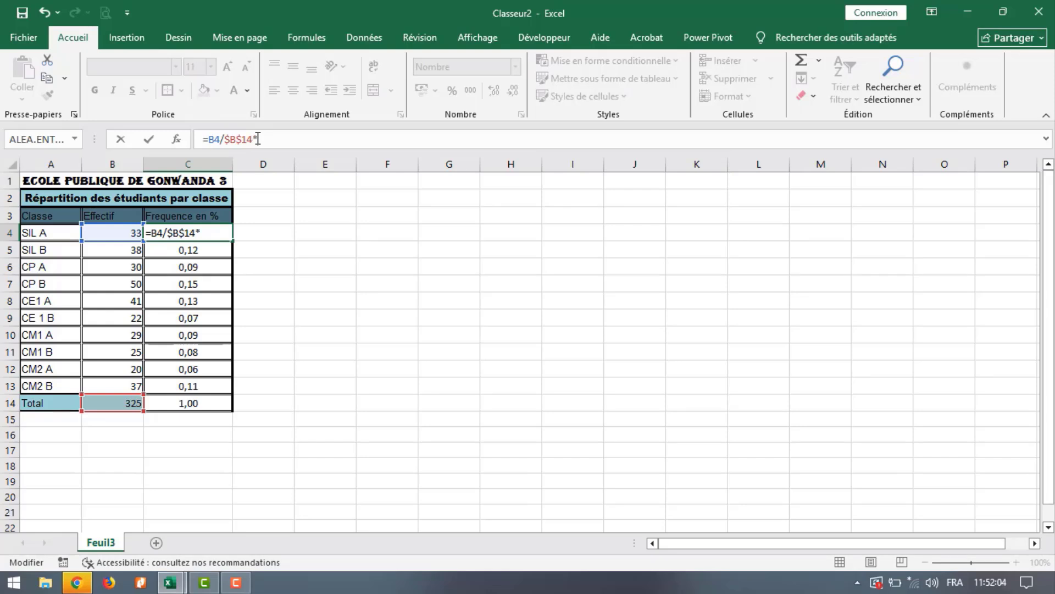
text(100)
key(Return)
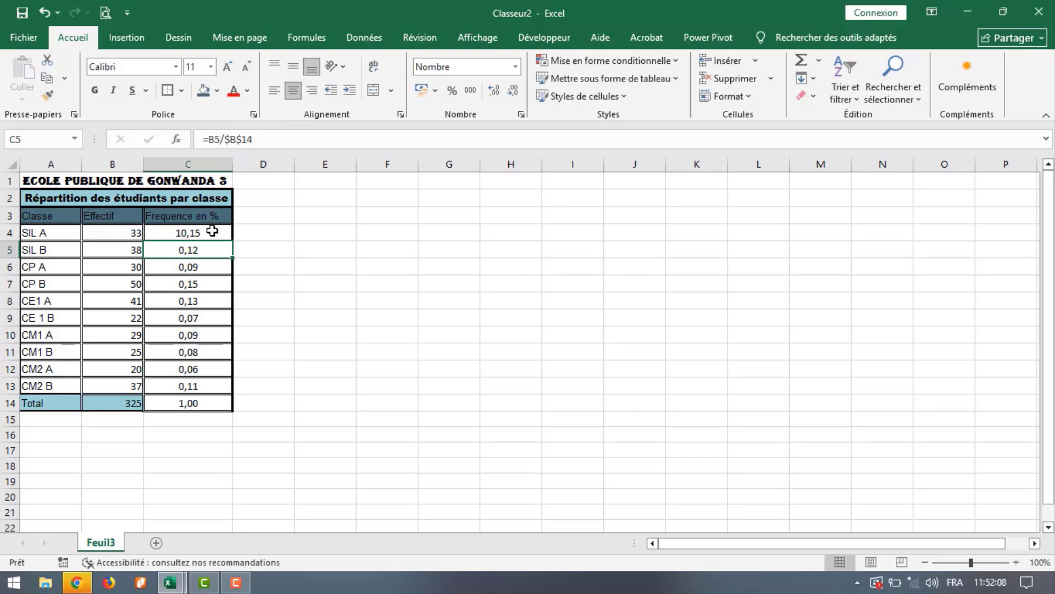
Copy the updated percentage formula from C4 down the column to C14, including the Total row.
click(213, 231)
double_click(233, 240)
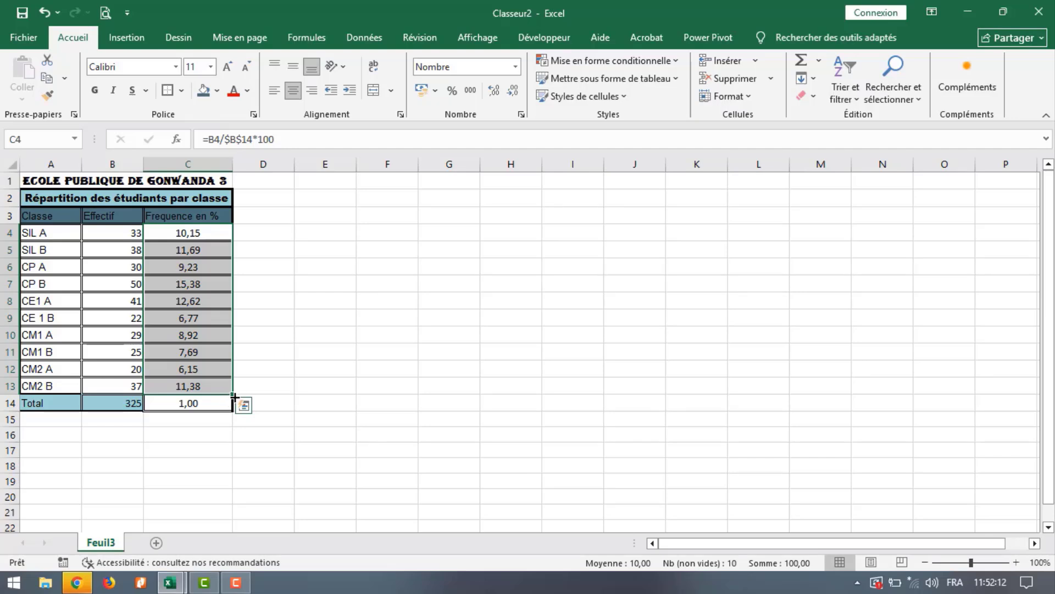
drag(234, 395, 233, 410)
click(298, 400)
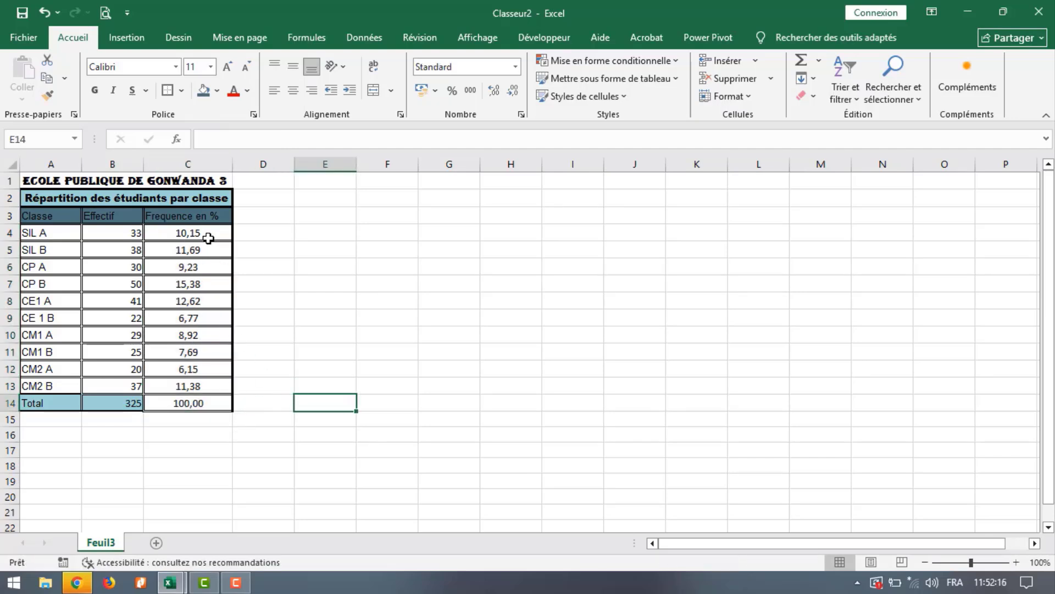
click(214, 436)
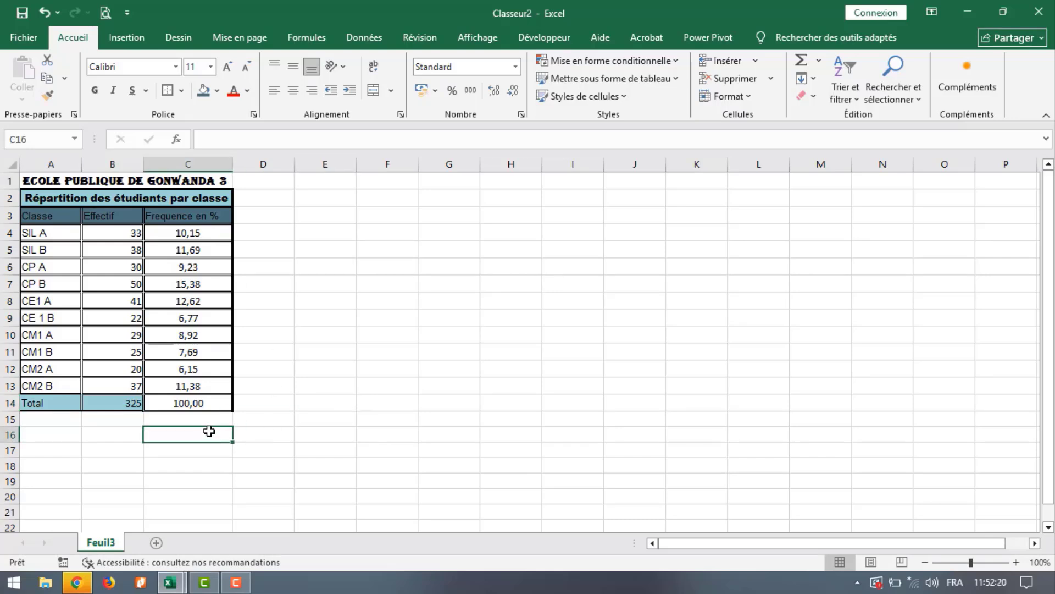
Apply the header row's dark teal fill colour to the Total row A14:C14.
drag(66, 403, 192, 403)
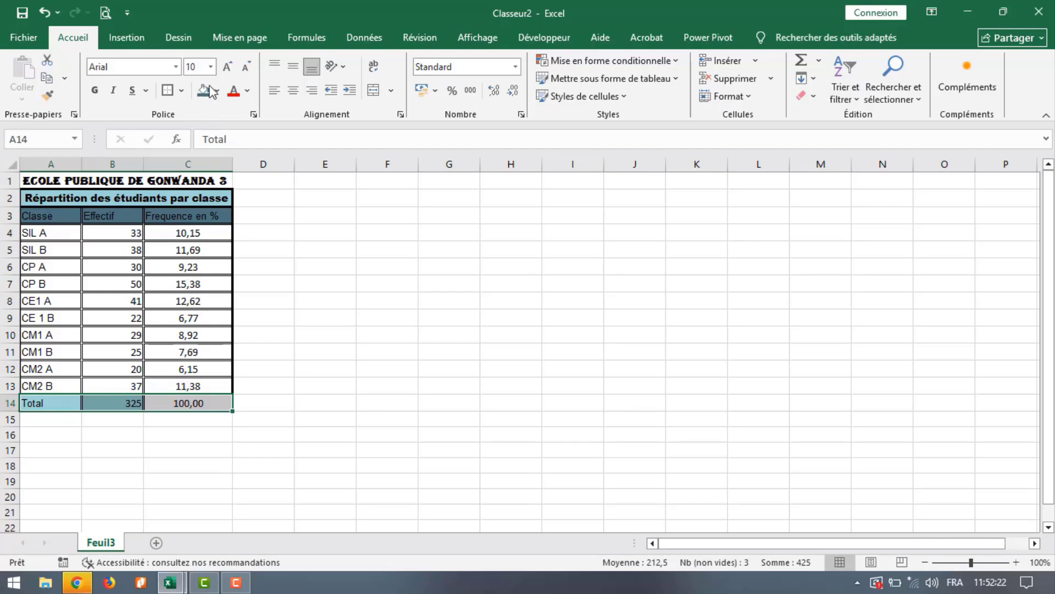
click(209, 91)
click(334, 434)
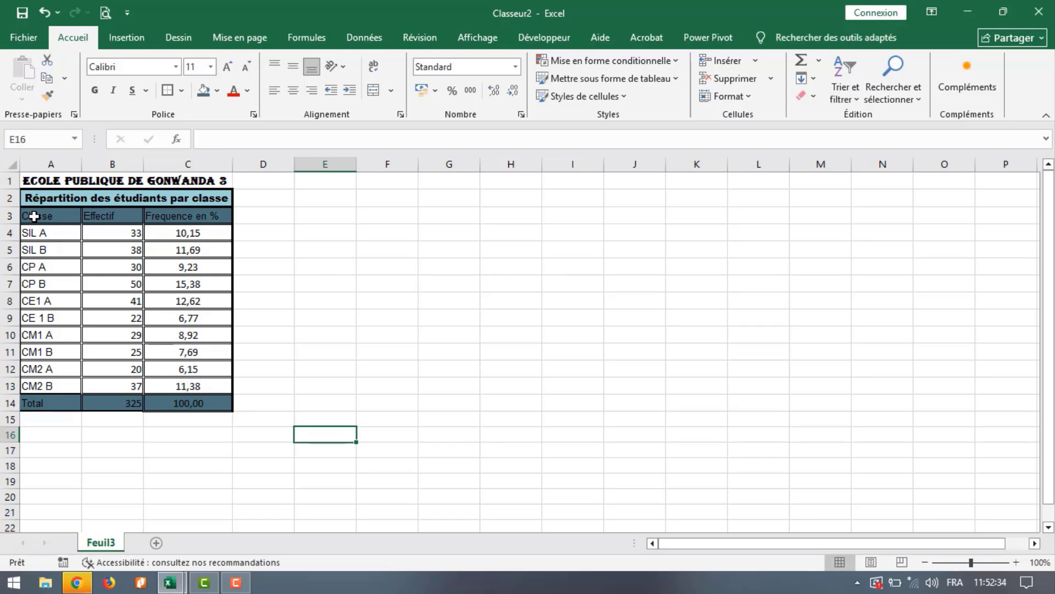
drag(34, 216, 81, 354)
click(81, 353)
drag(38, 231, 135, 379)
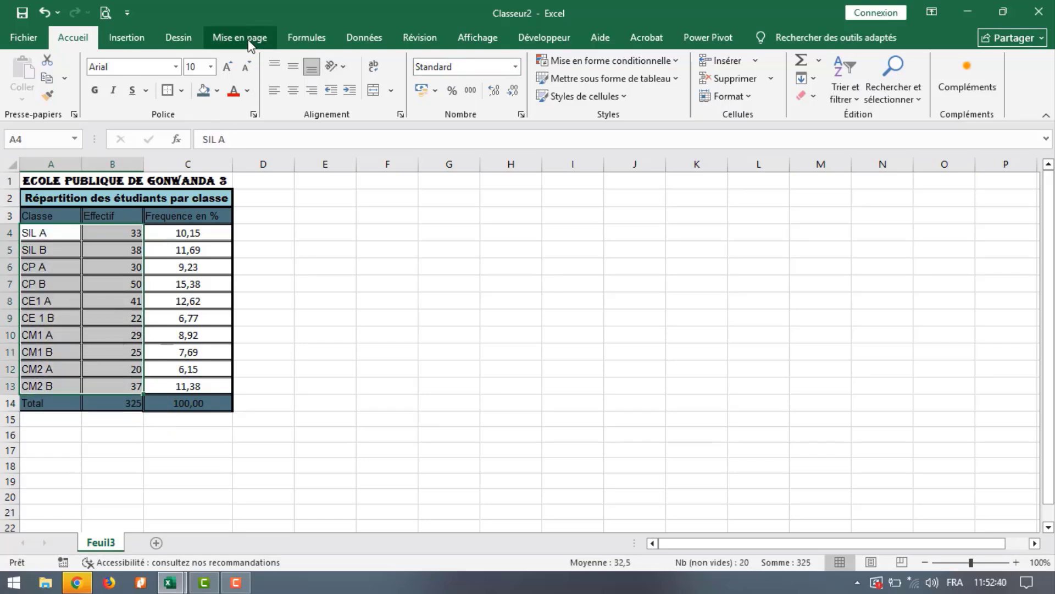
click(377, 329)
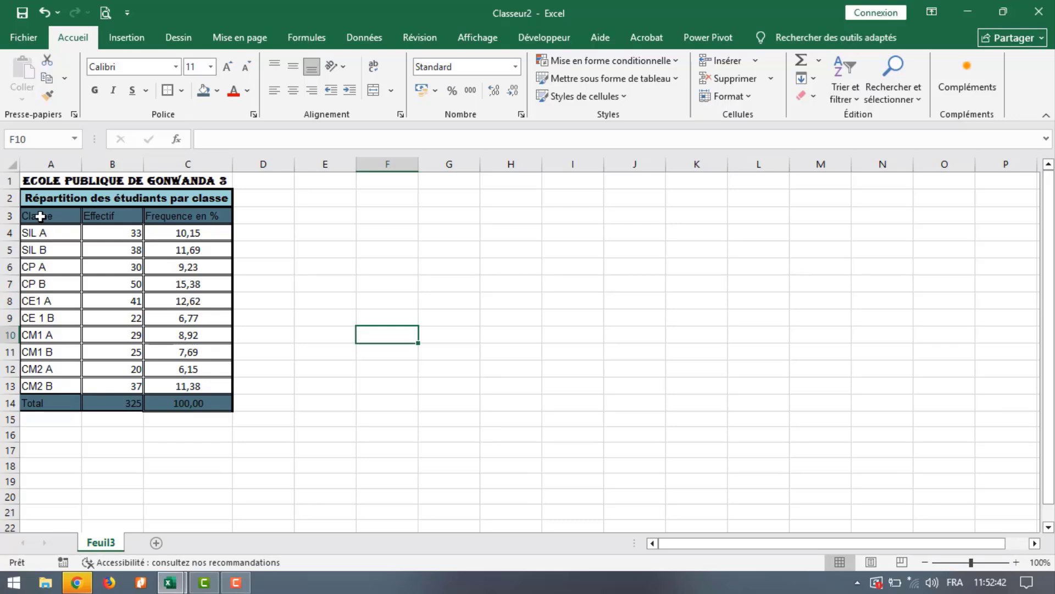
Insert a stacked 3D column chart (Histogramme empilé 3D) from the Classe and Effectif data in A3:B13.
drag(31, 218, 111, 390)
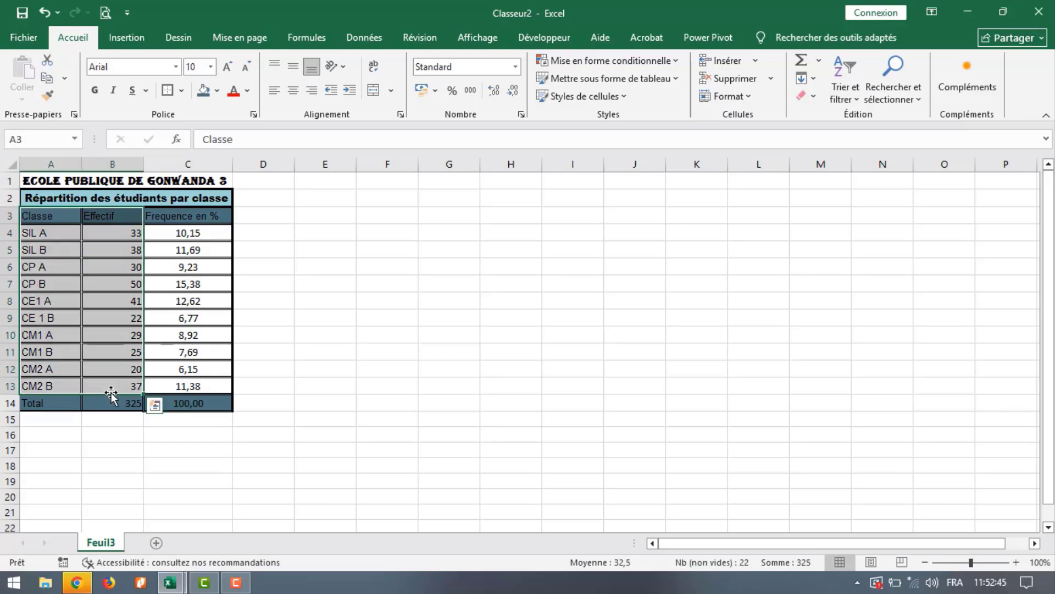
click(127, 40)
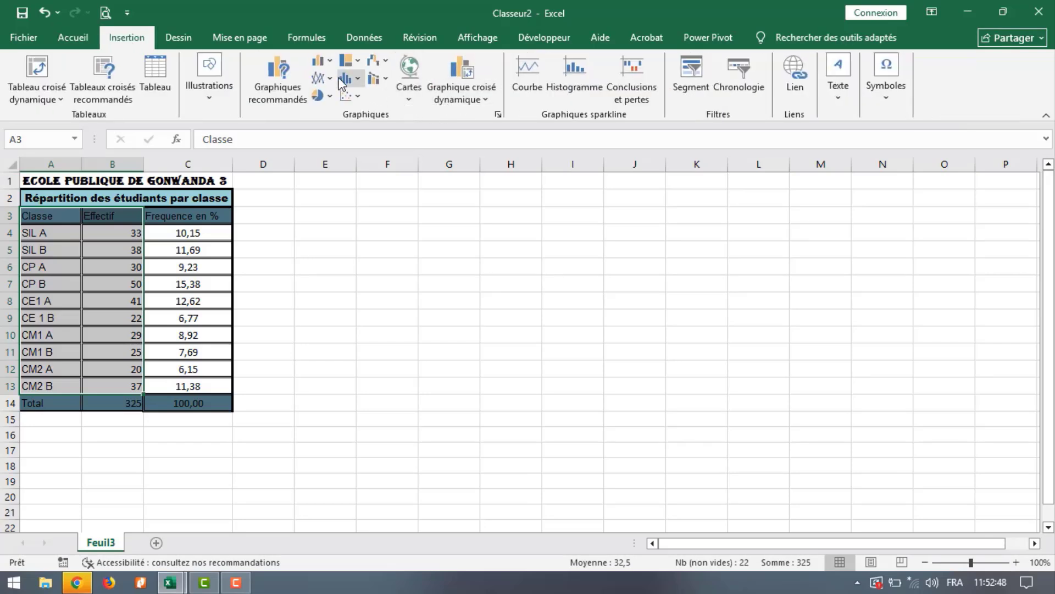
click(330, 62)
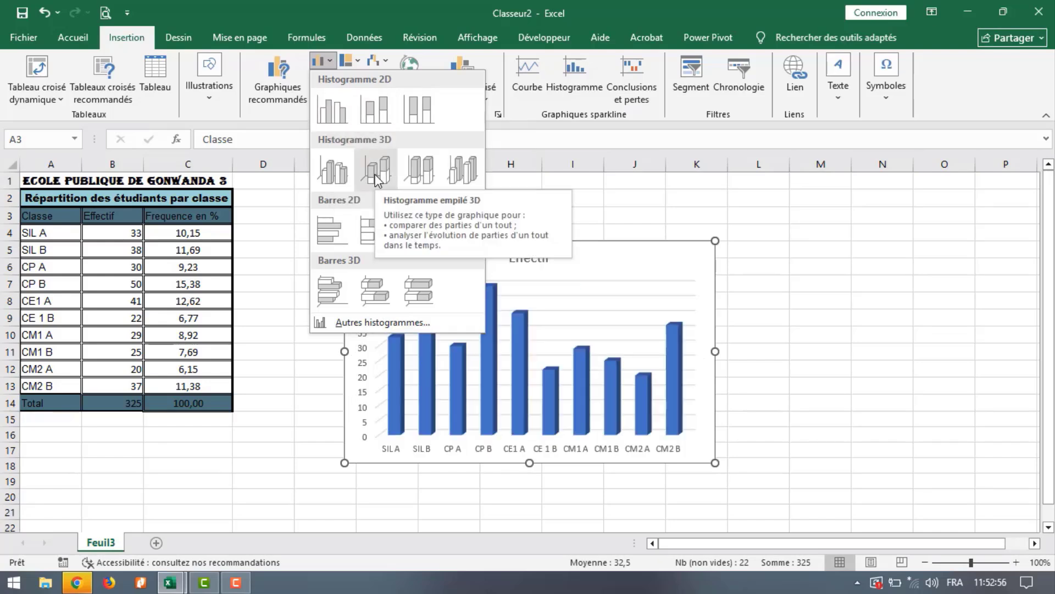
click(376, 179)
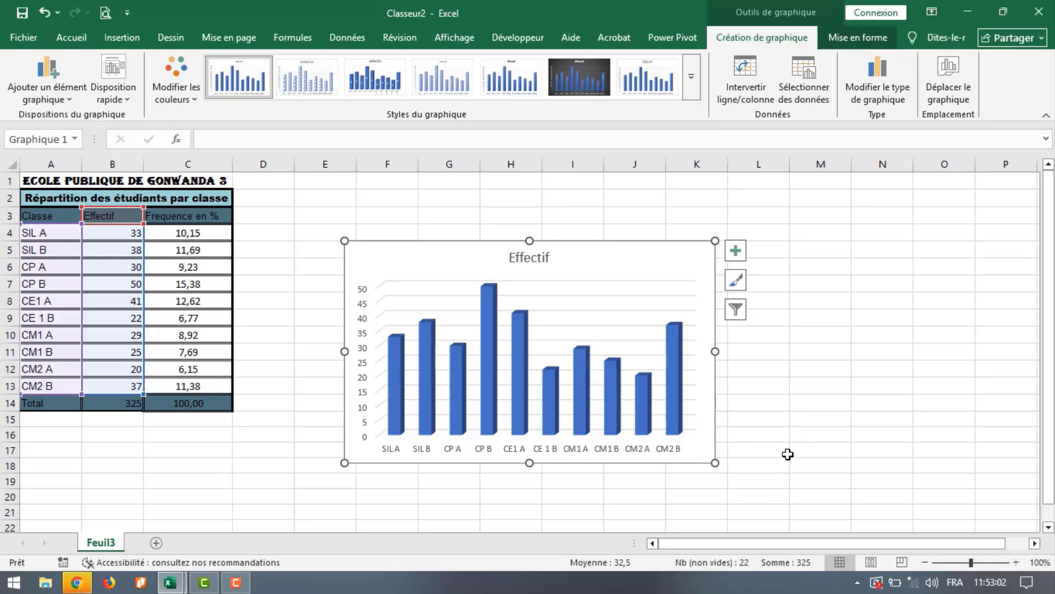
click(782, 433)
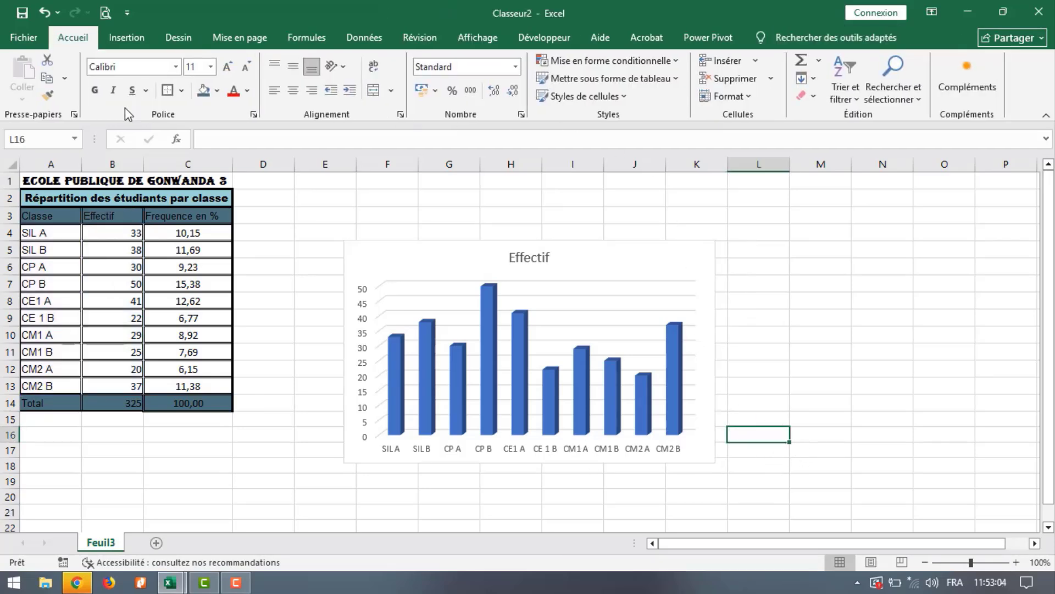
Apply the third preset chart style, with value labels inside the columns, to the Effectif chart.
click(507, 288)
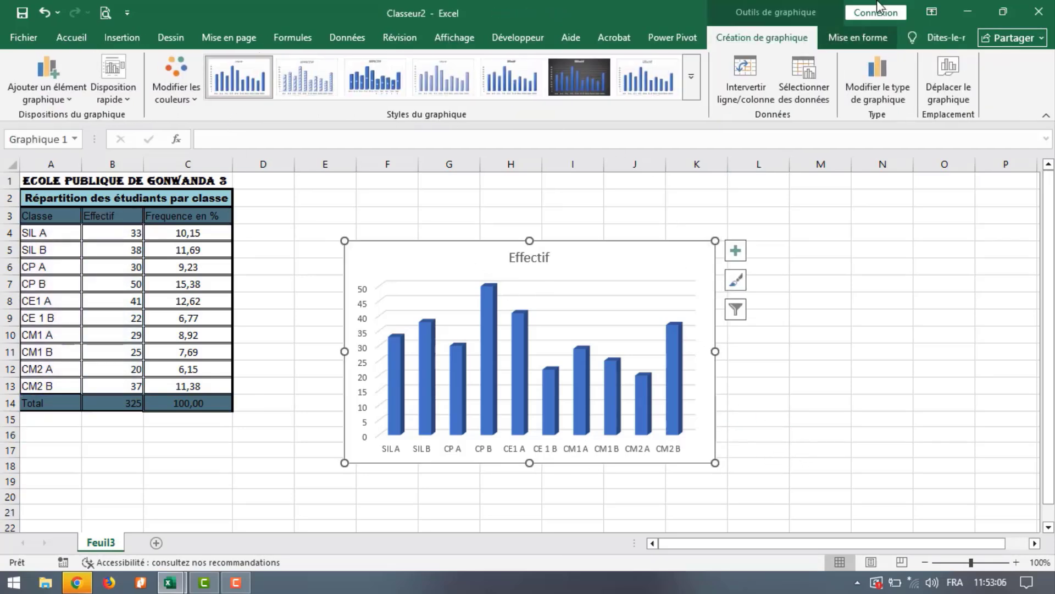
click(830, 36)
click(725, 38)
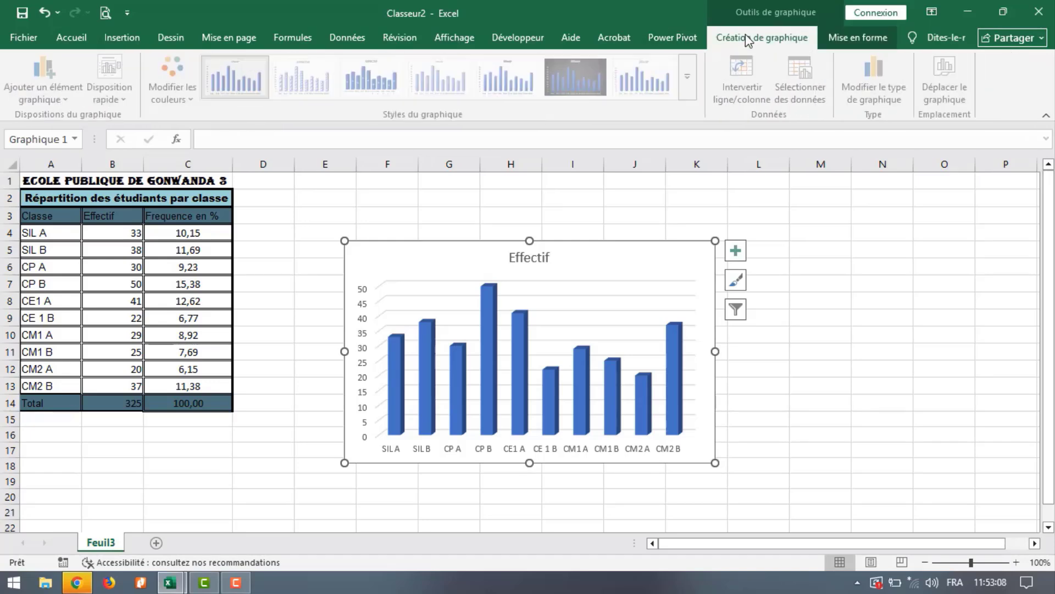
click(692, 88)
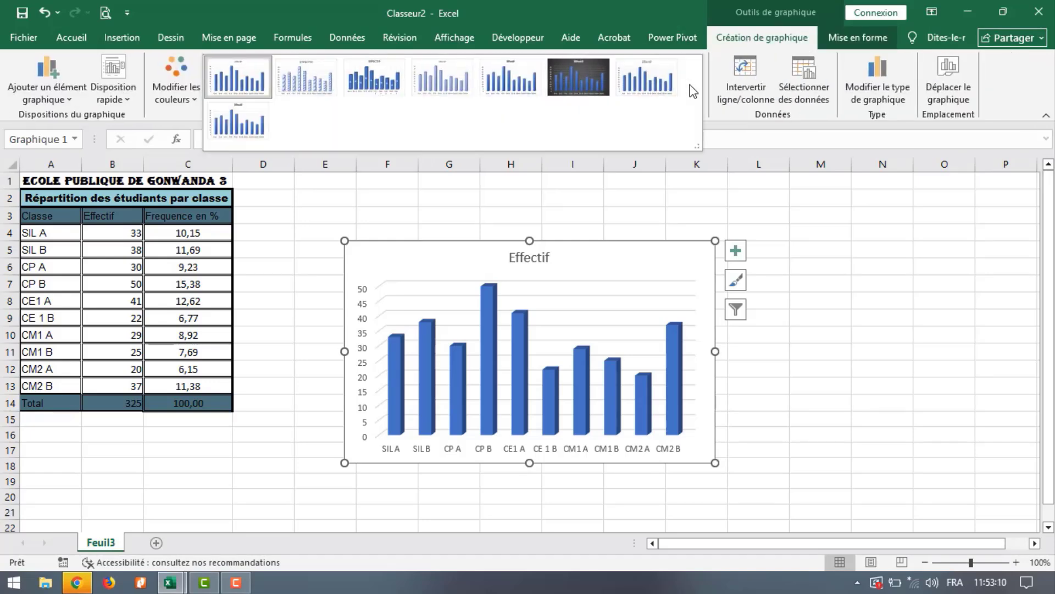
key(Escape)
click(394, 87)
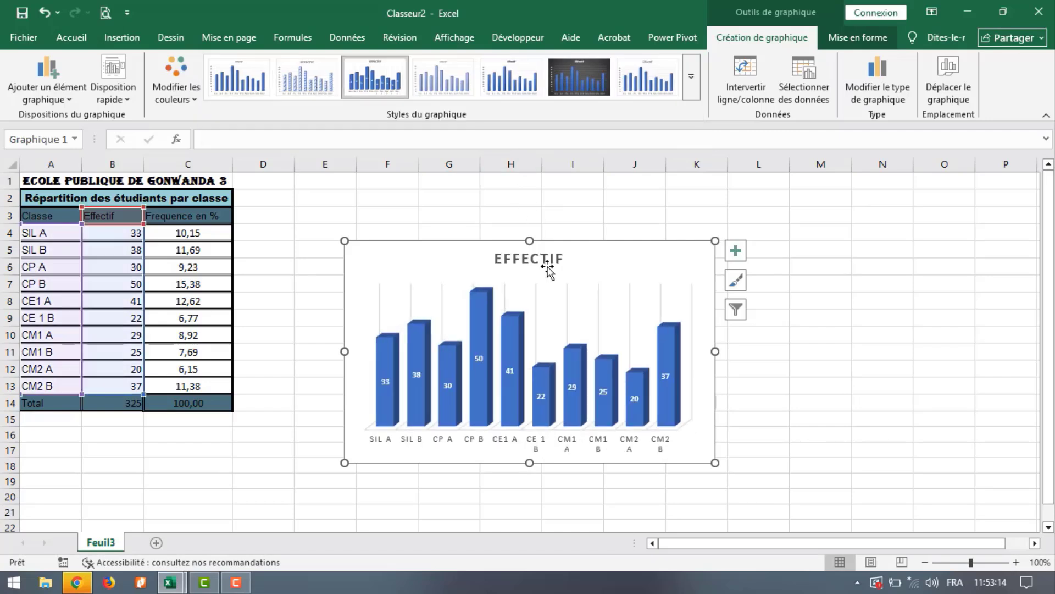
Add the data table (Table de données) to the chart and leave the axis titles turned off.
click(736, 253)
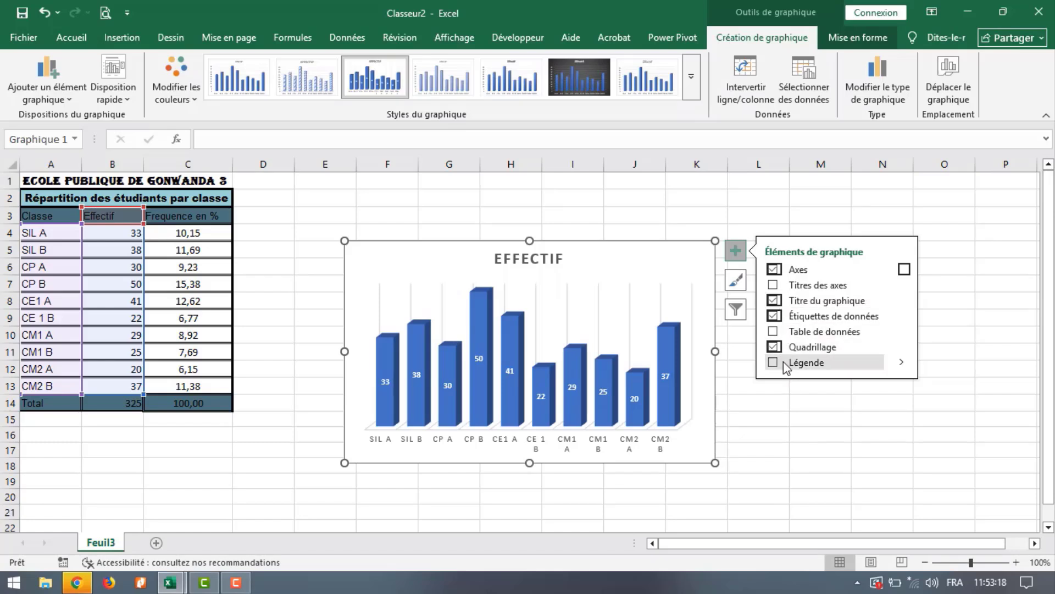
click(773, 331)
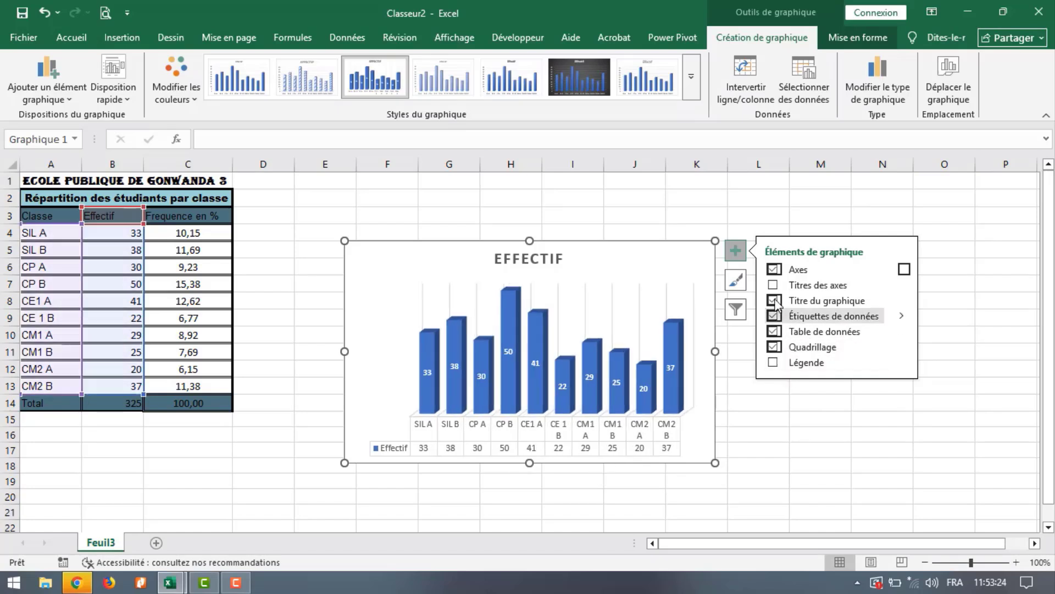
click(774, 285)
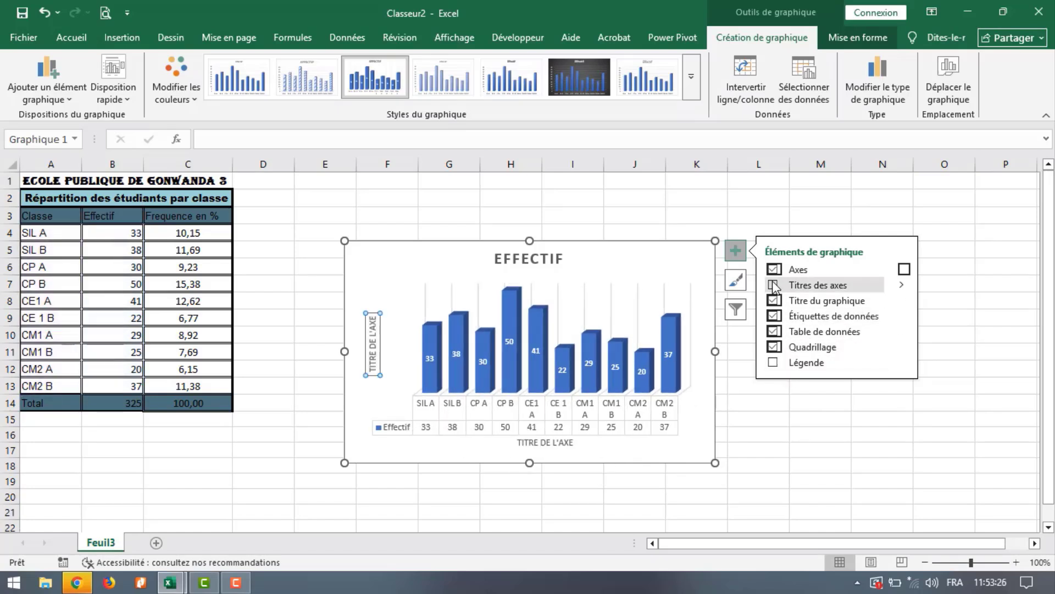
click(774, 285)
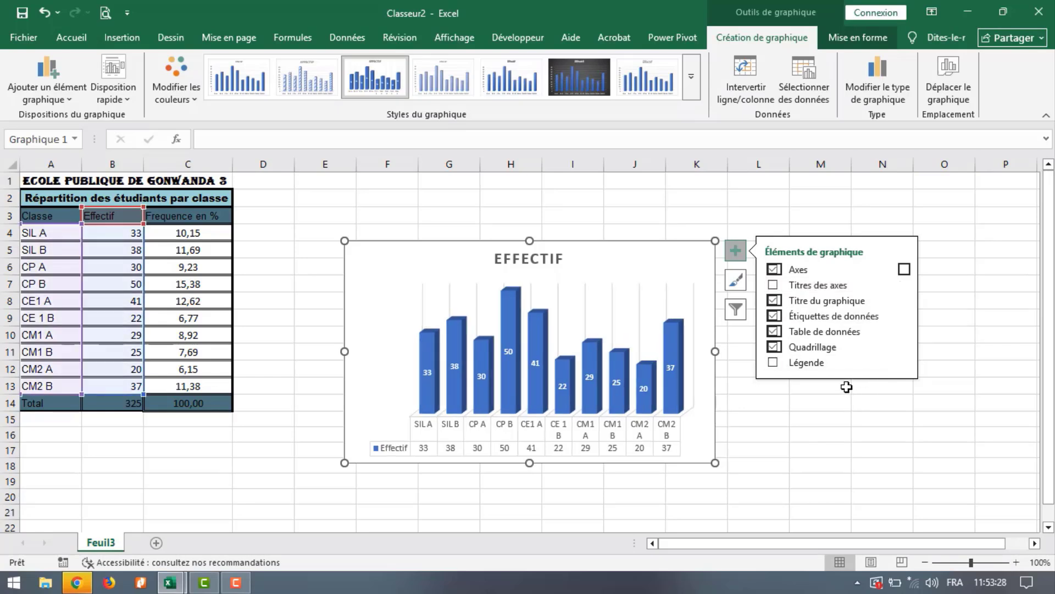
Insert a 3D pie chart (Secteurs 3D) from the Classe and Frequence en % data in A3:A13 and C3:C13.
click(854, 397)
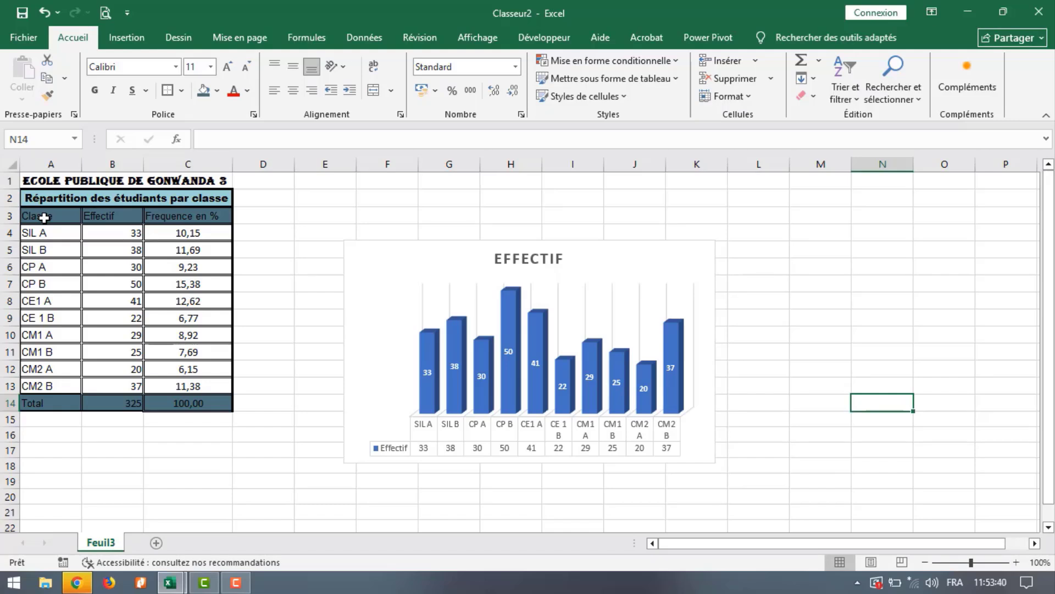
drag(44, 217, 78, 384)
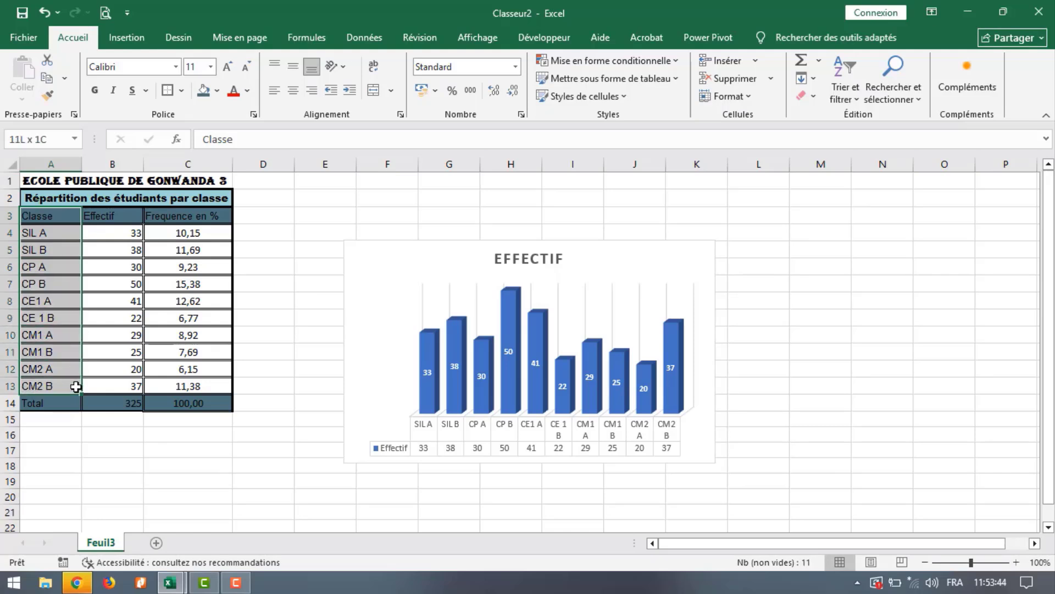
drag(185, 214, 196, 386)
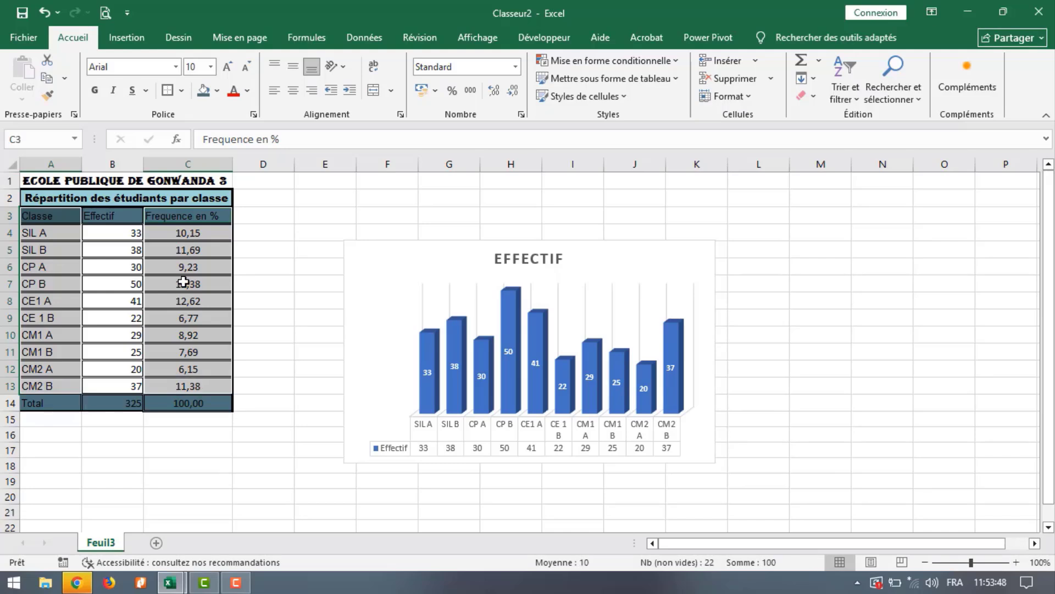
click(126, 40)
click(329, 100)
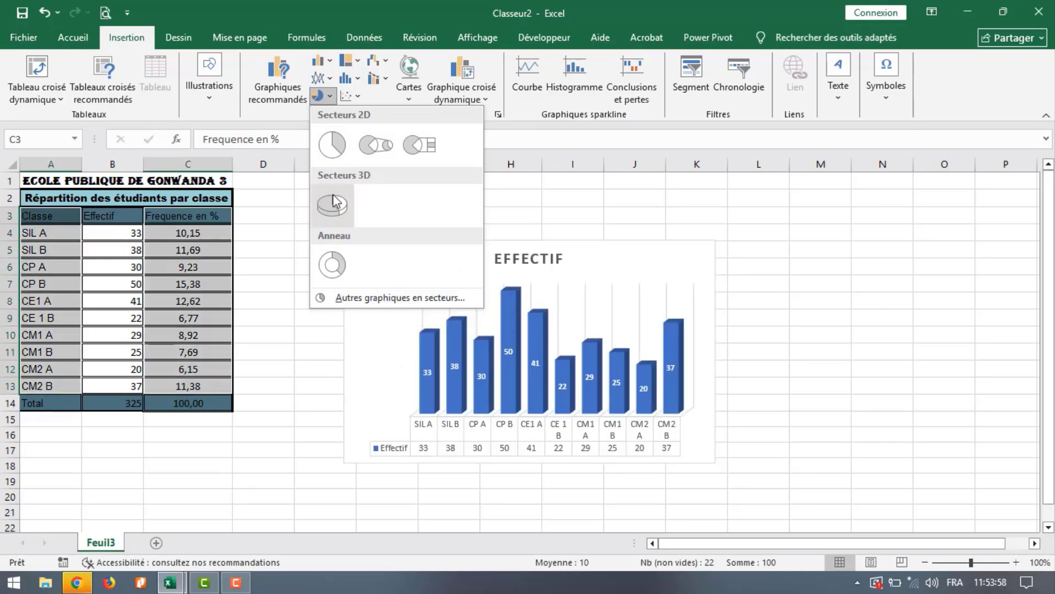
click(333, 202)
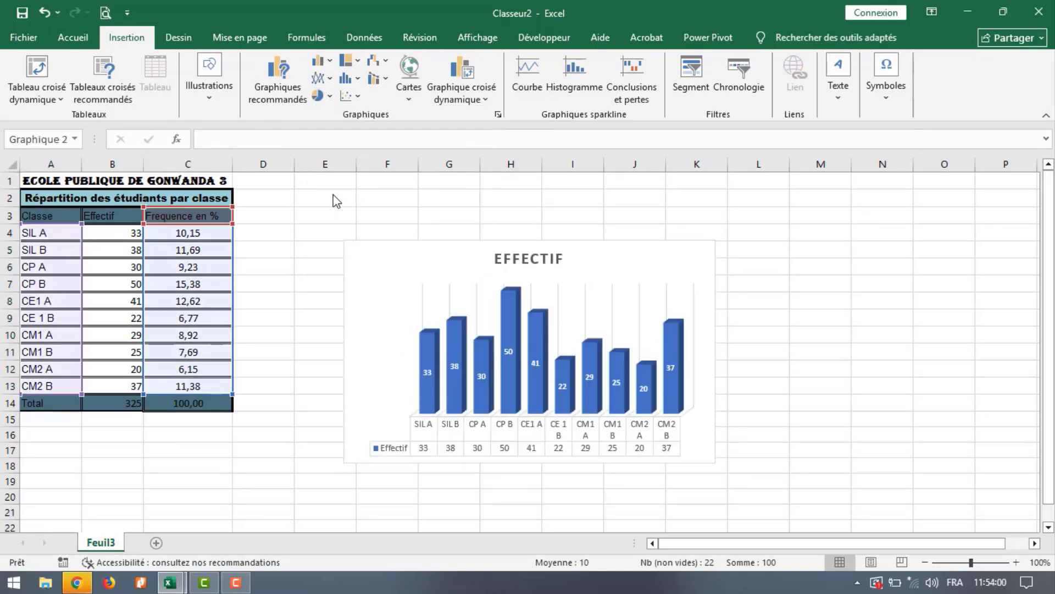
Add data labels (Étiquettes de données) to the Frequence en % pie chart.
click(735, 251)
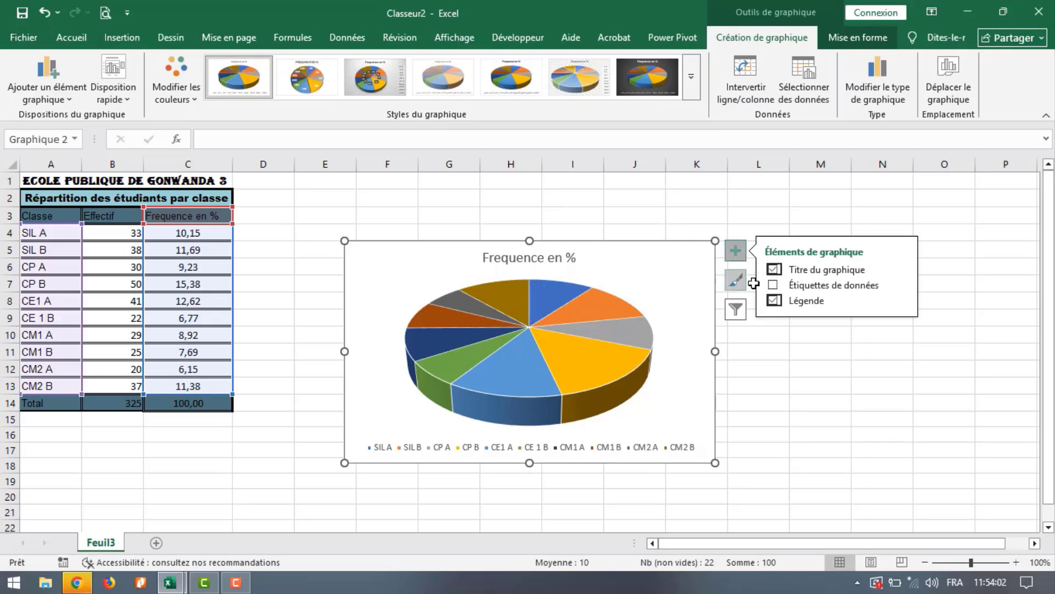
click(773, 285)
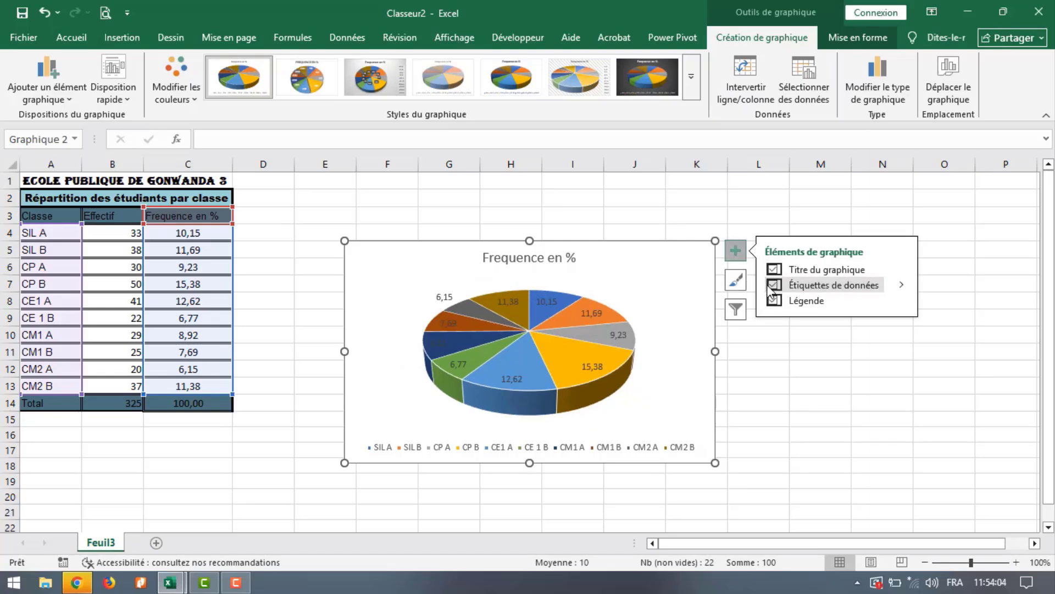
right_click(665, 313)
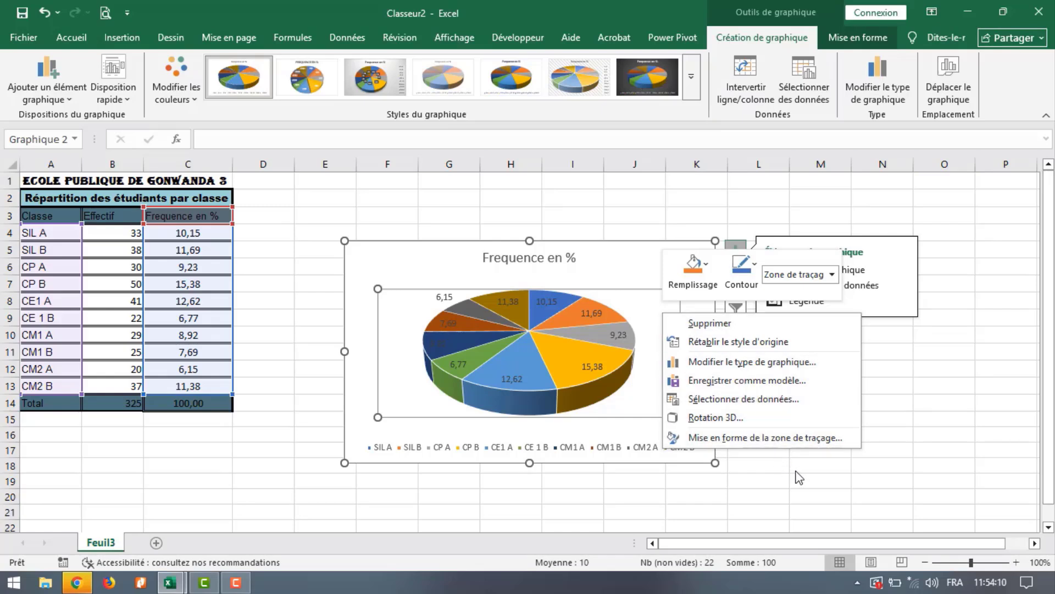
key(Escape)
click(857, 365)
click(857, 365)
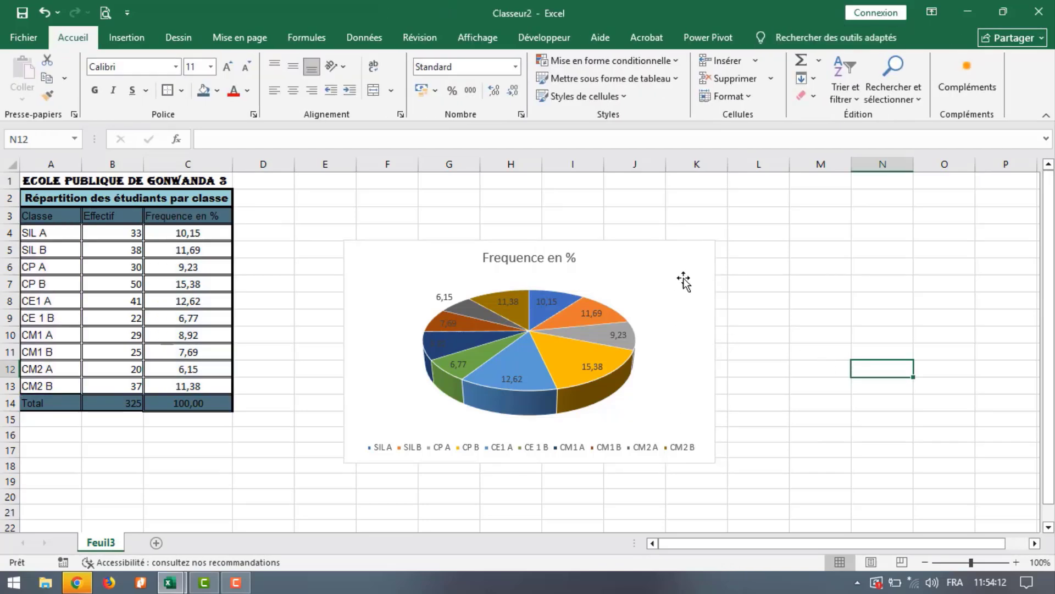
Format the pie chart's data labels to show the percentage (Pourcentage) instead of the value (Valeur).
click(675, 278)
click(594, 326)
right_click(595, 325)
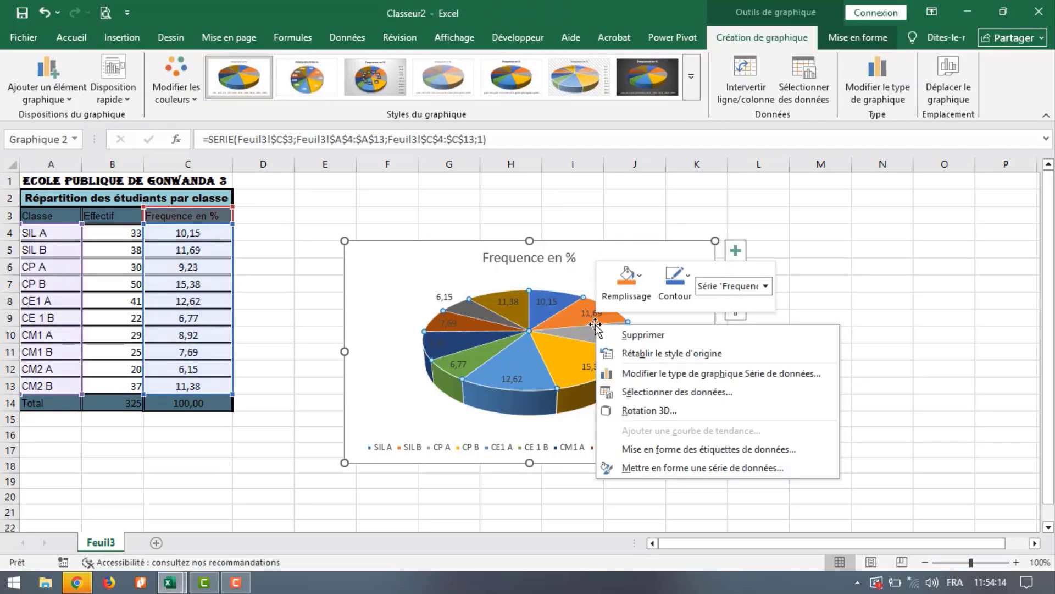
key(Escape)
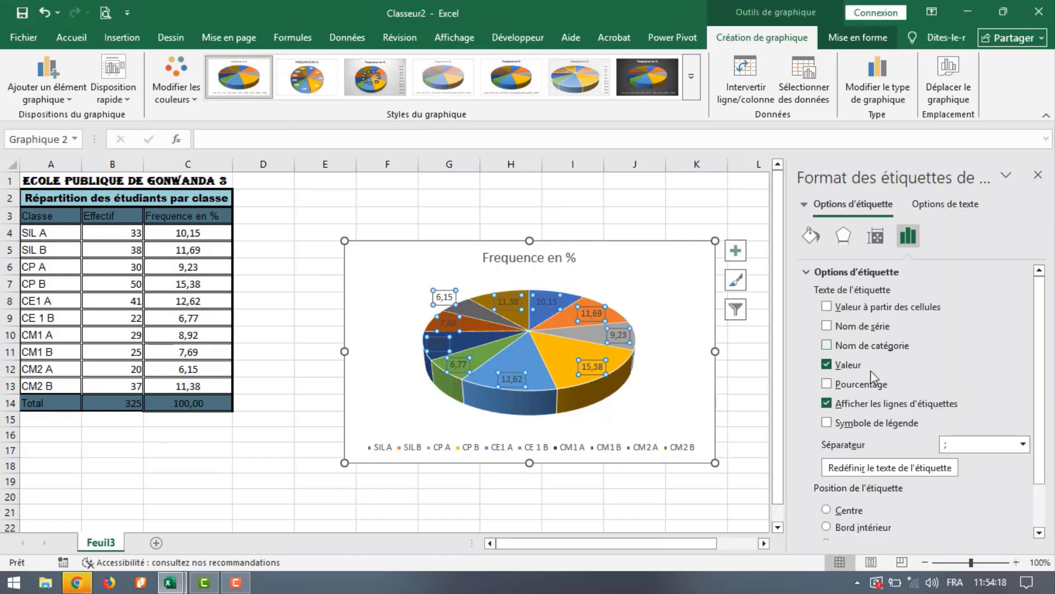
click(826, 385)
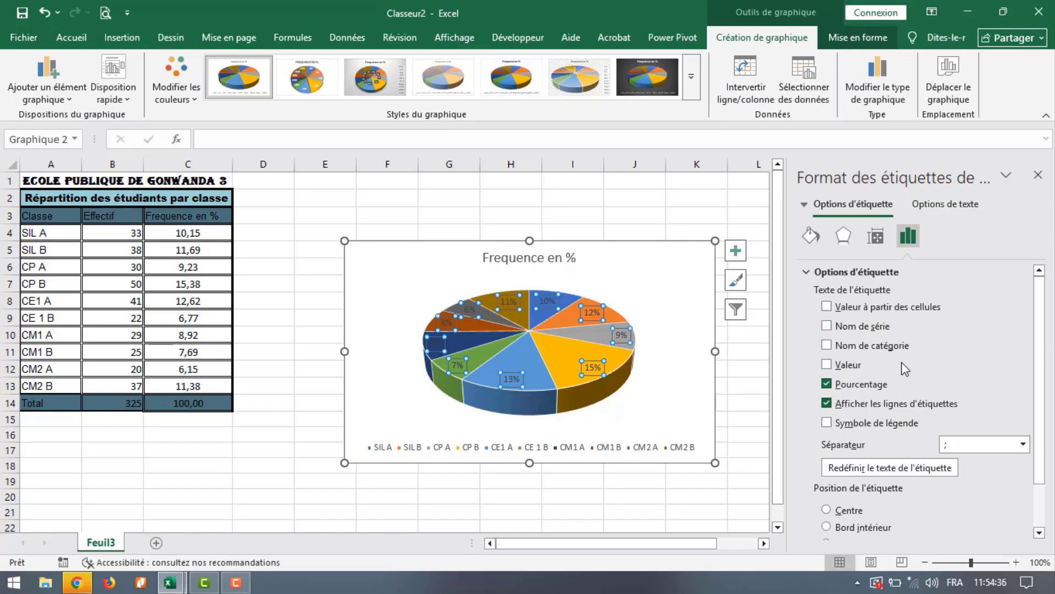
click(818, 240)
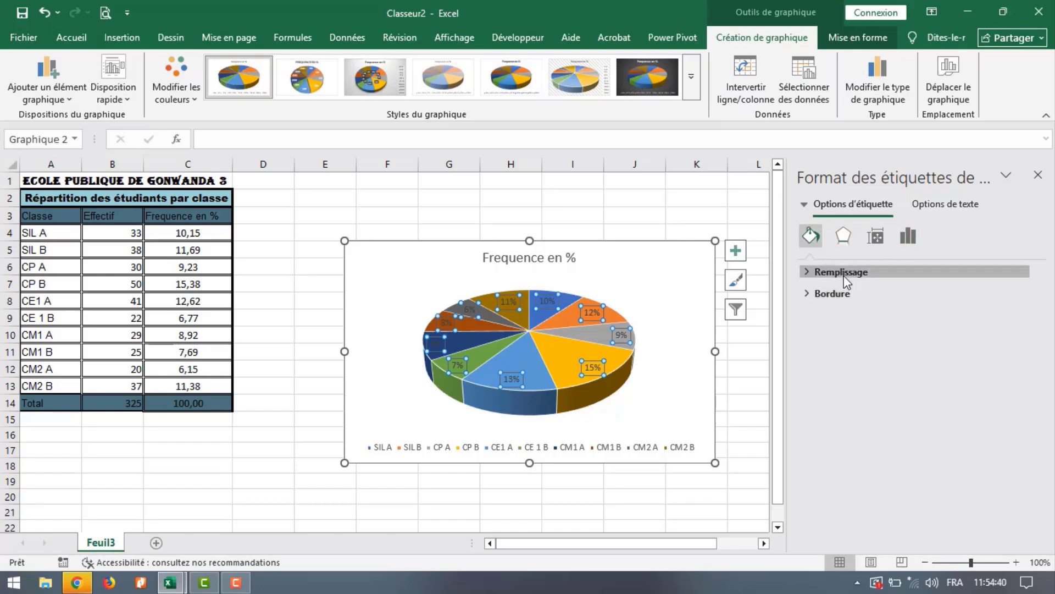
click(844, 272)
click(849, 245)
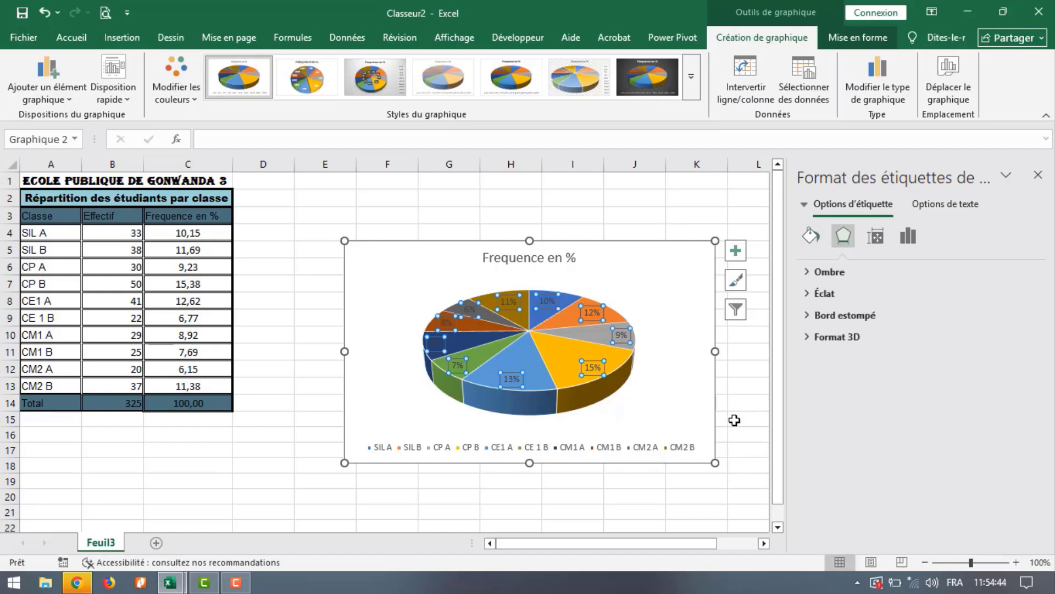
Make the pie chart's percentage labels black and bold.
click(81, 33)
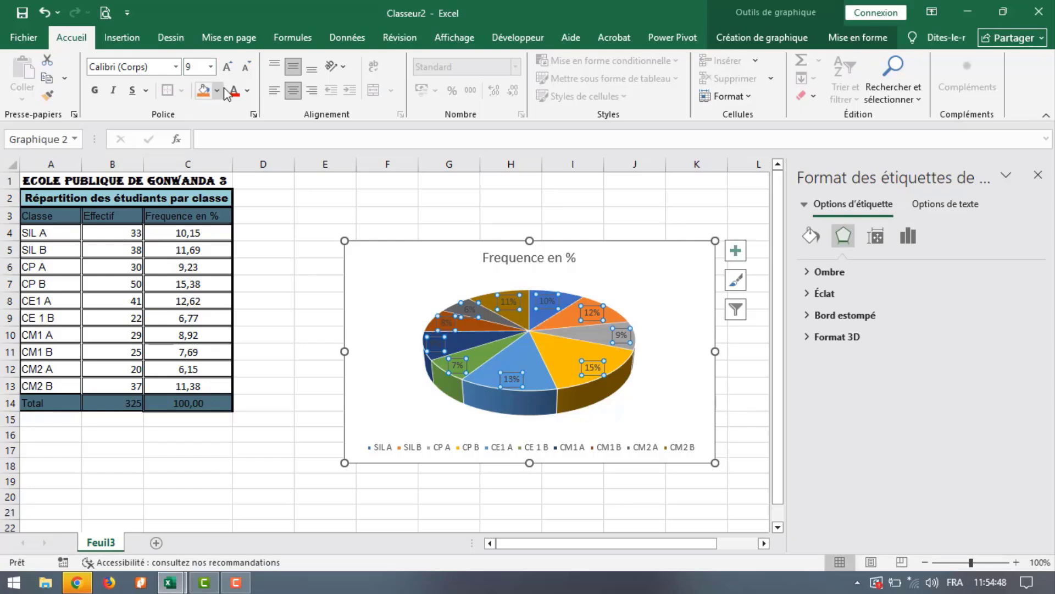
click(248, 92)
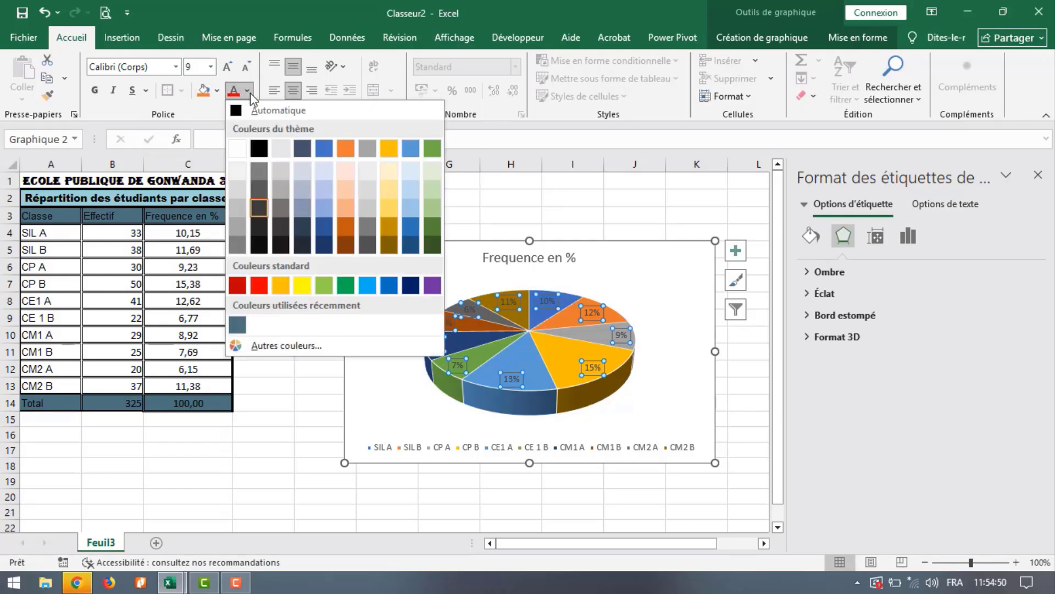
click(259, 149)
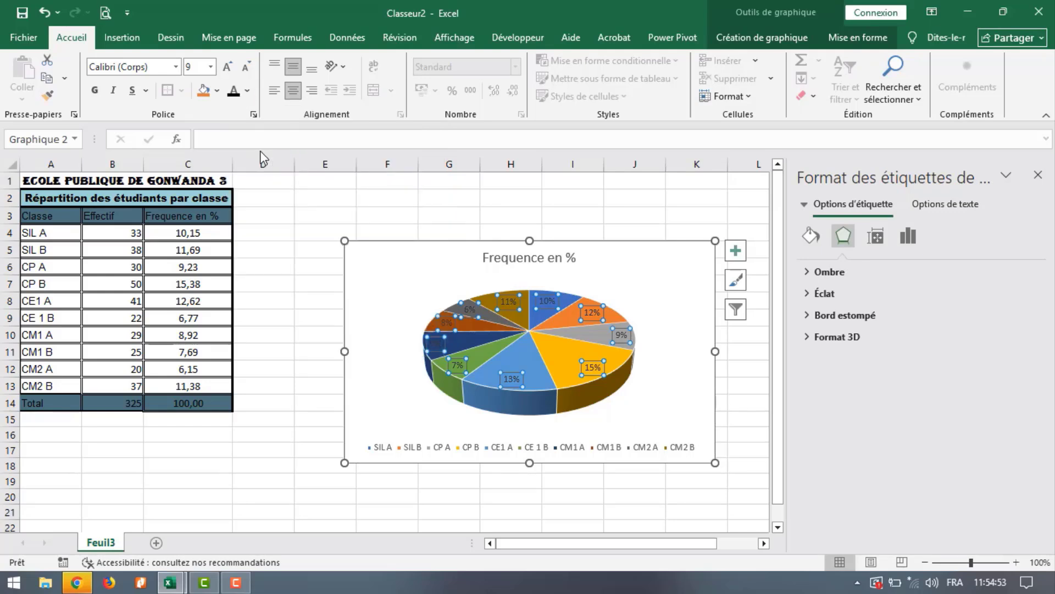
click(96, 94)
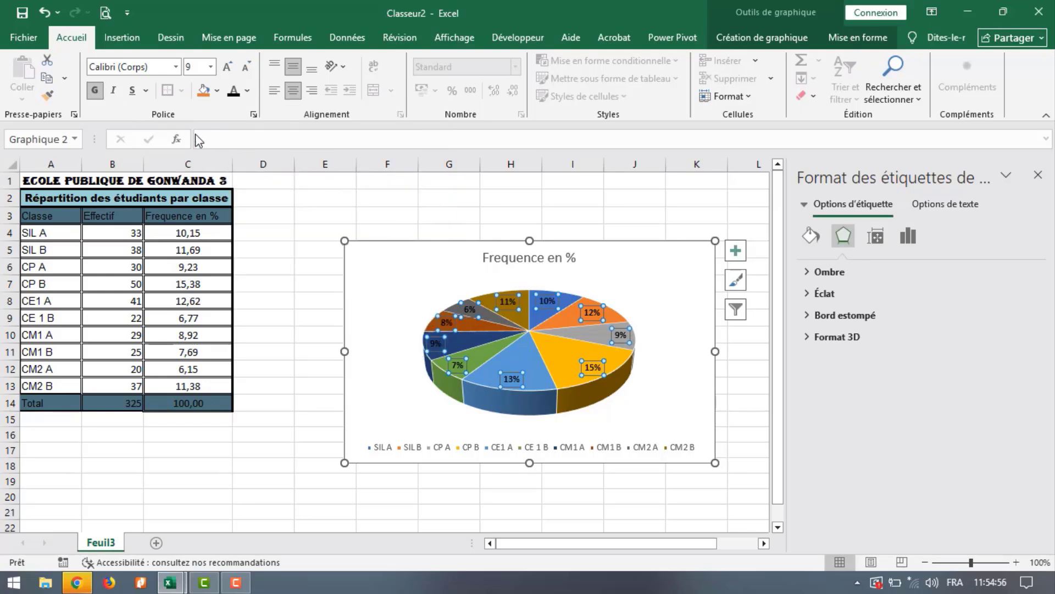
Set the pie chart's percentage labels to the Arial Black font at size 8.
click(175, 67)
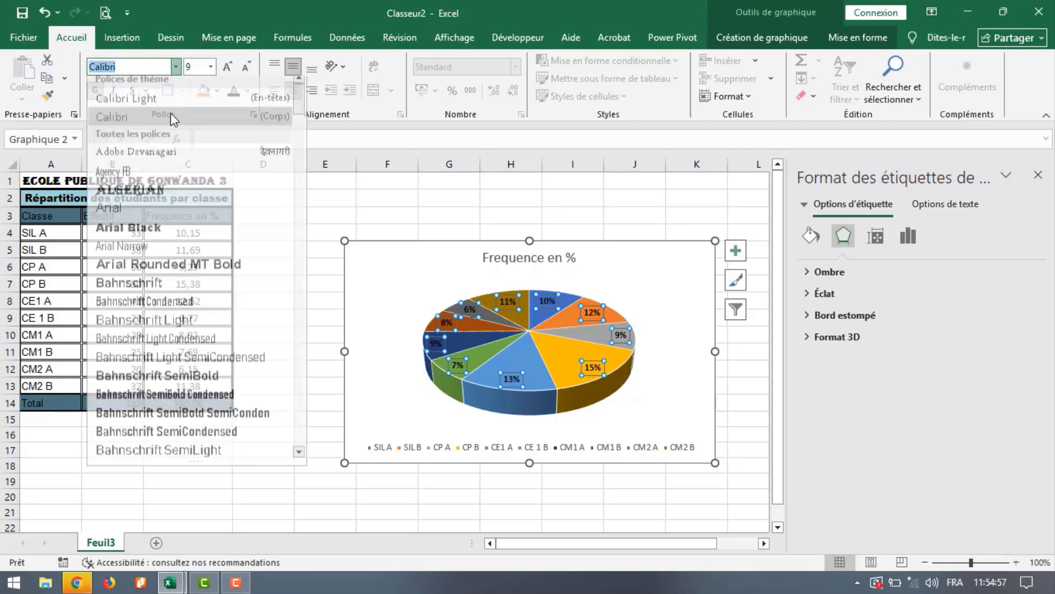
click(163, 238)
click(211, 66)
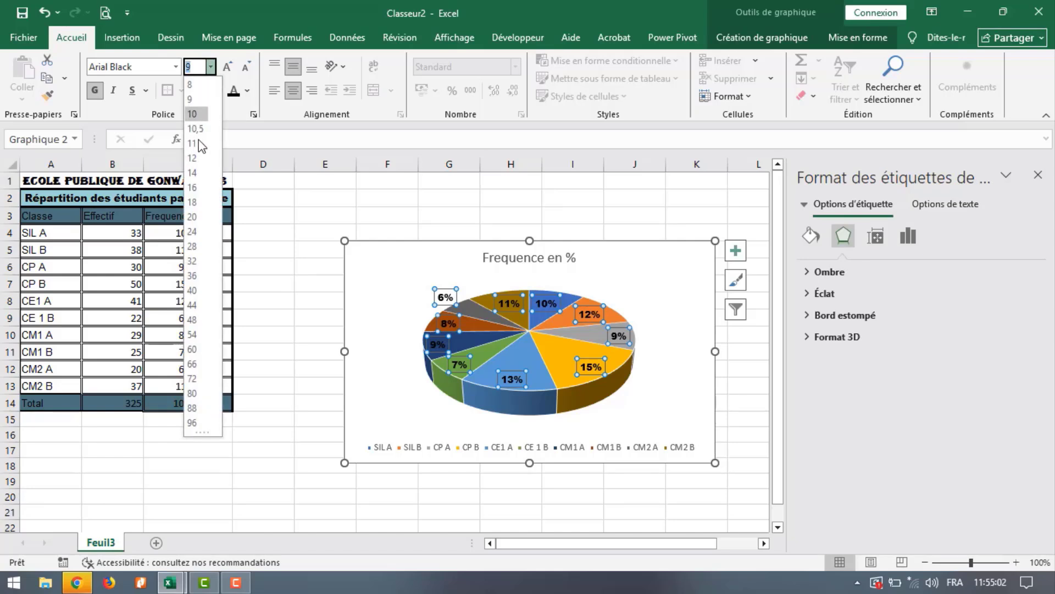
click(194, 110)
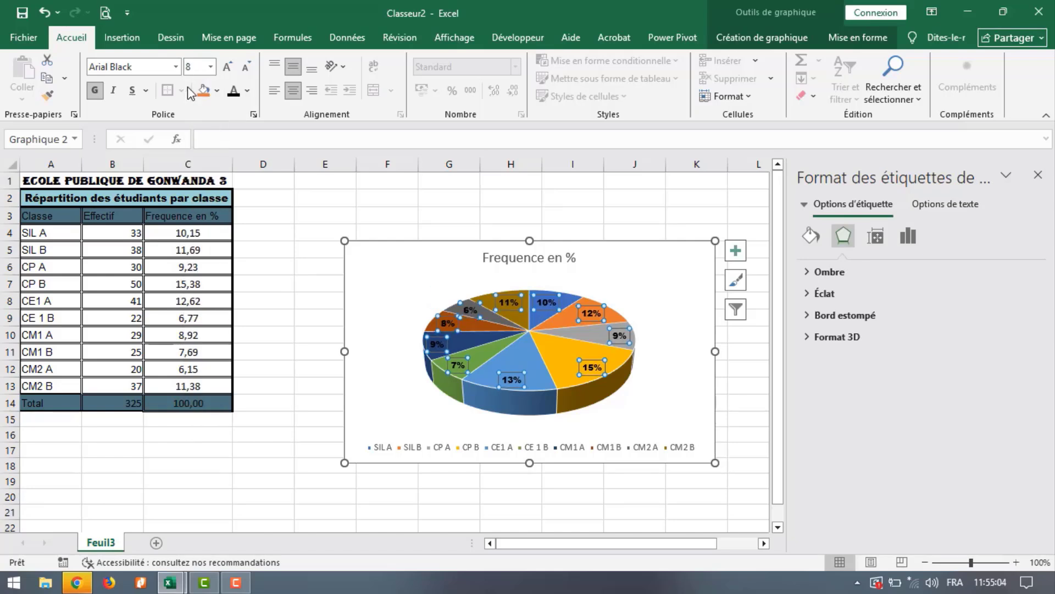
click(667, 407)
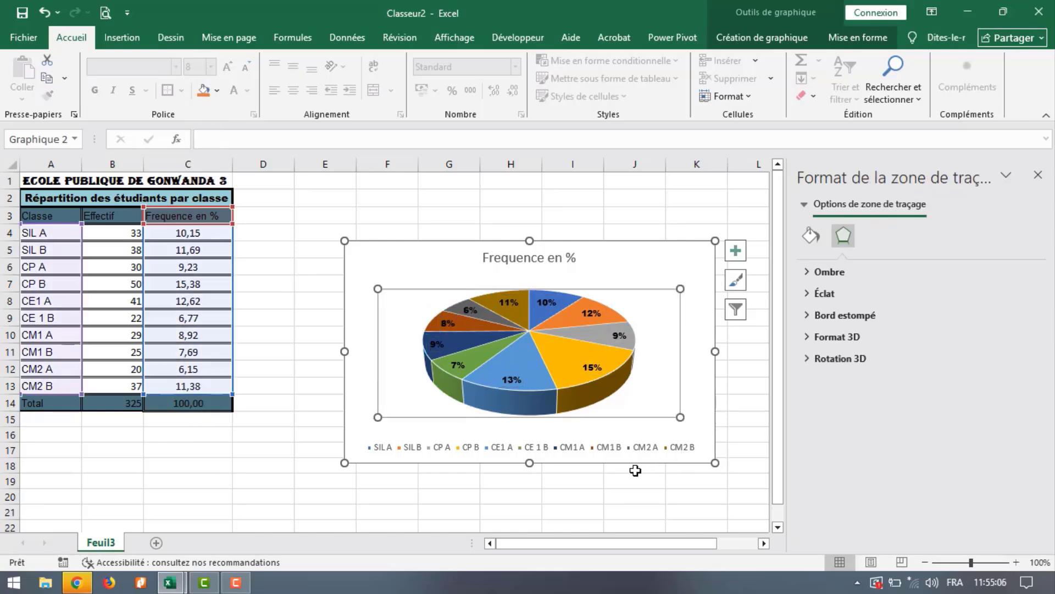
Format the pie chart's legend text in black with the Arial Black font.
click(598, 452)
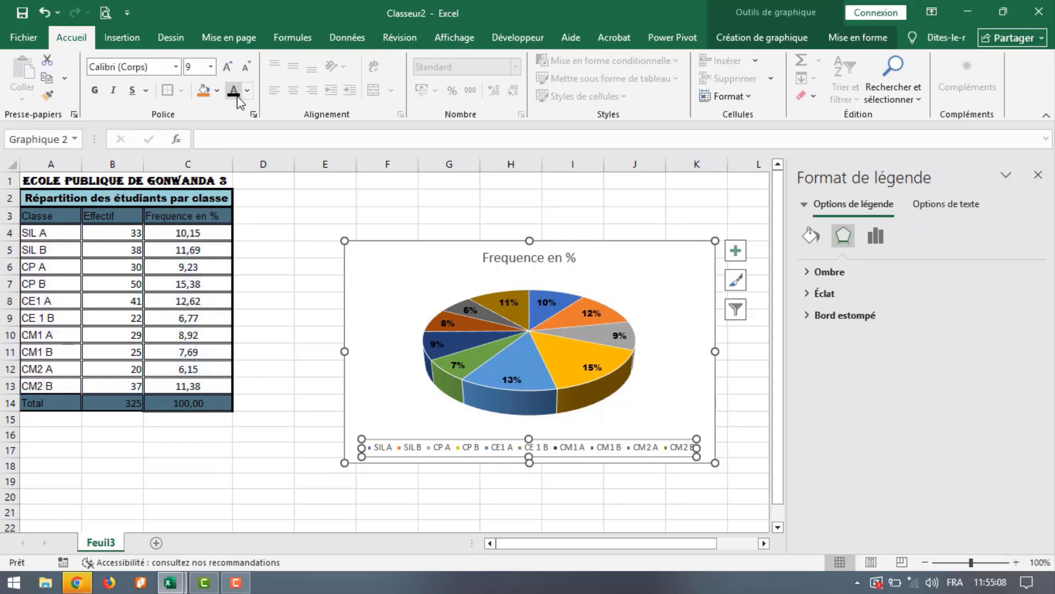
click(176, 67)
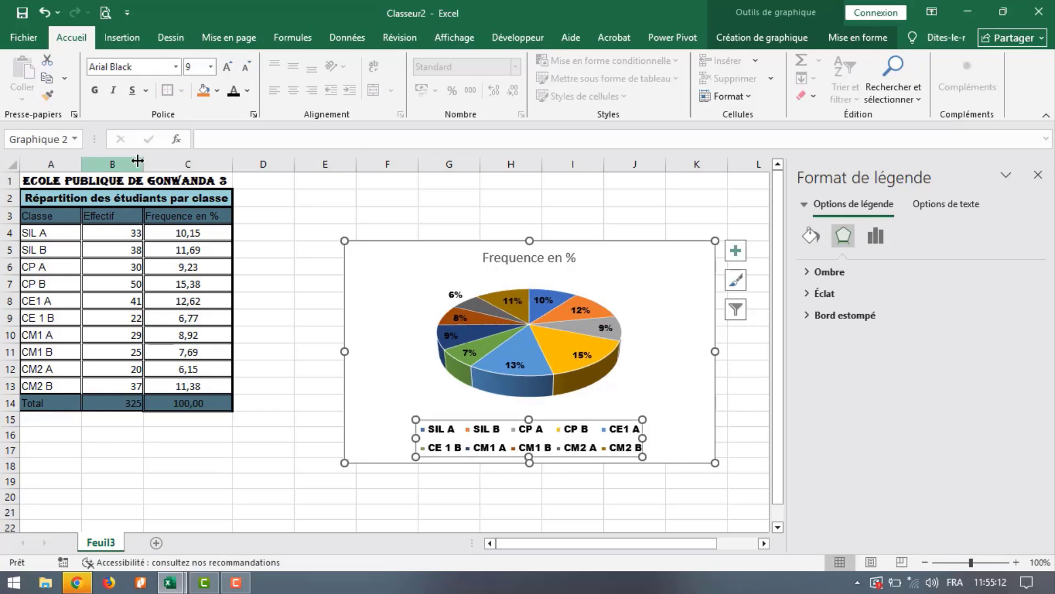
click(606, 495)
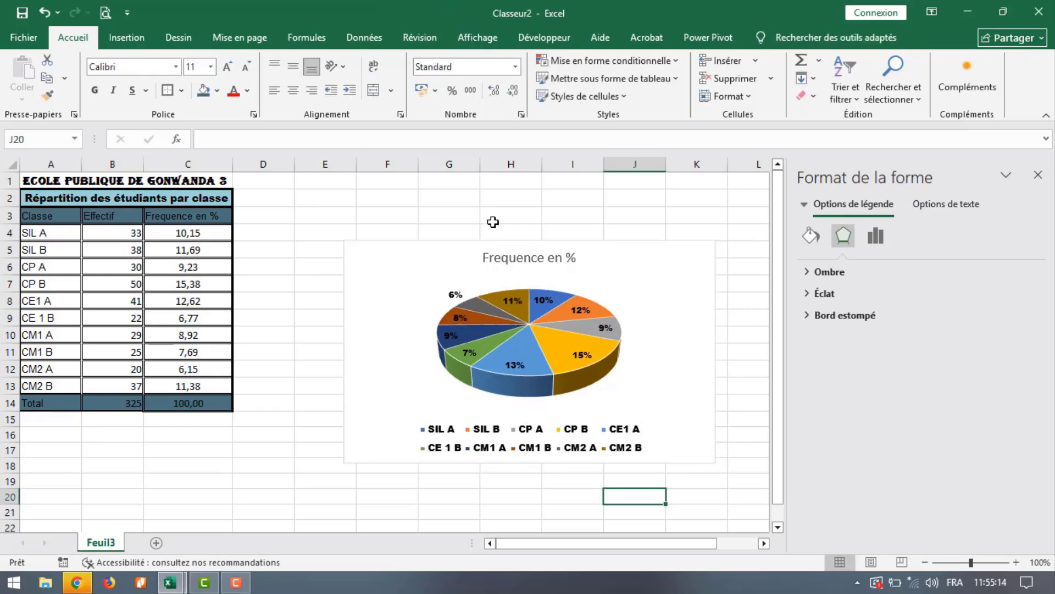
Make the pie chart's title black and bold, and close the formatting pane.
click(528, 257)
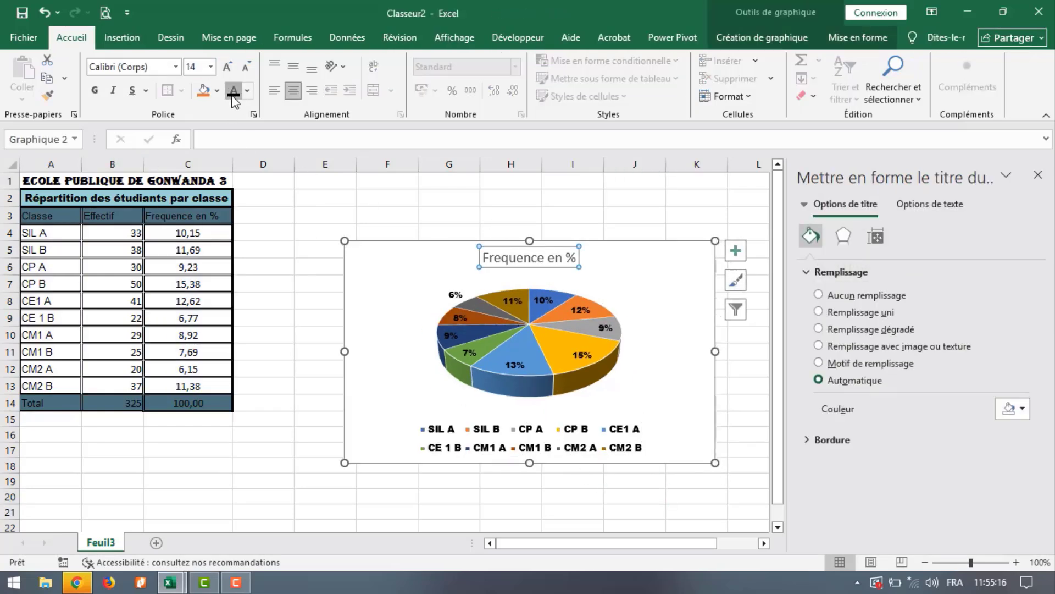
click(94, 89)
click(698, 496)
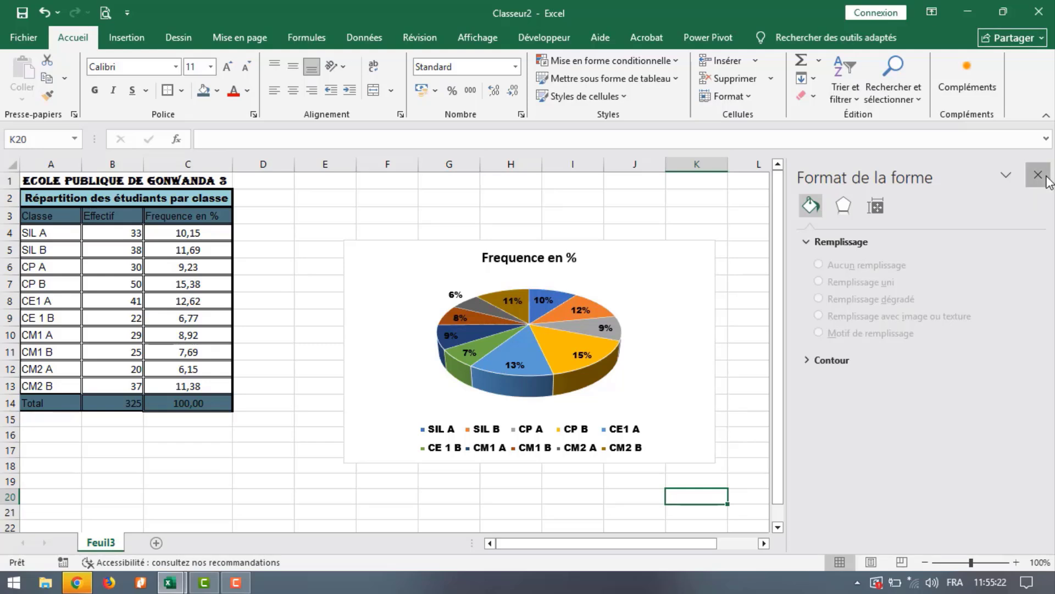
click(1038, 175)
click(379, 321)
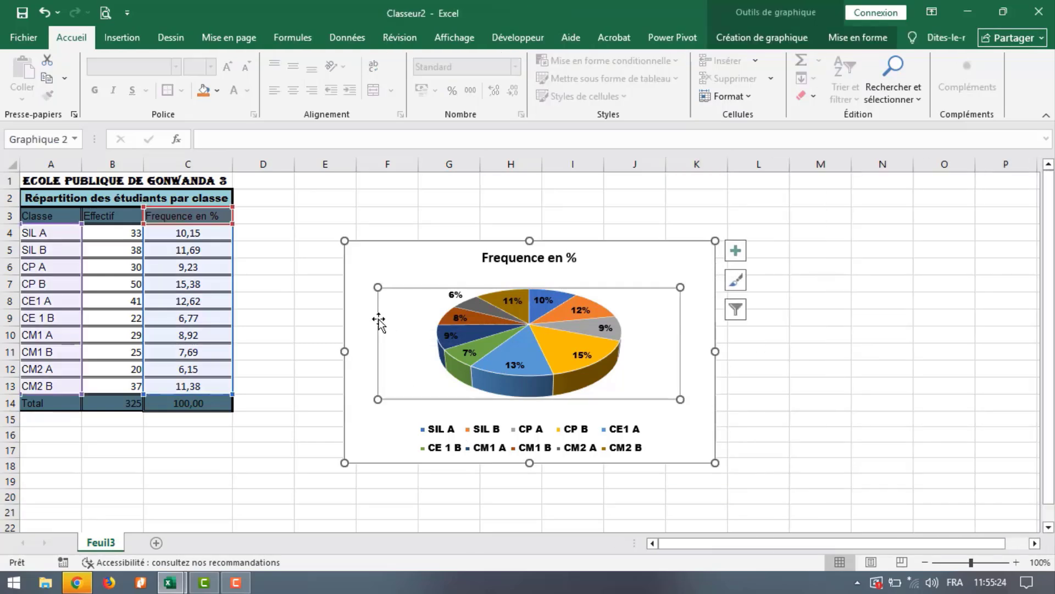
click(790, 356)
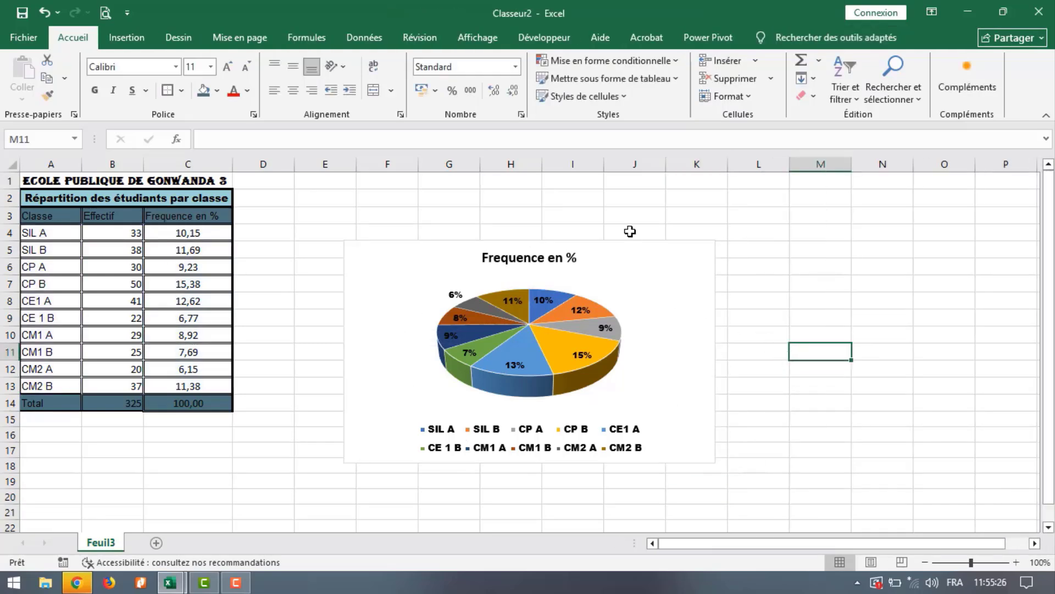
Insert an empty clustered 2D column chart (Histogramme groupé) without selecting any data first.
click(132, 38)
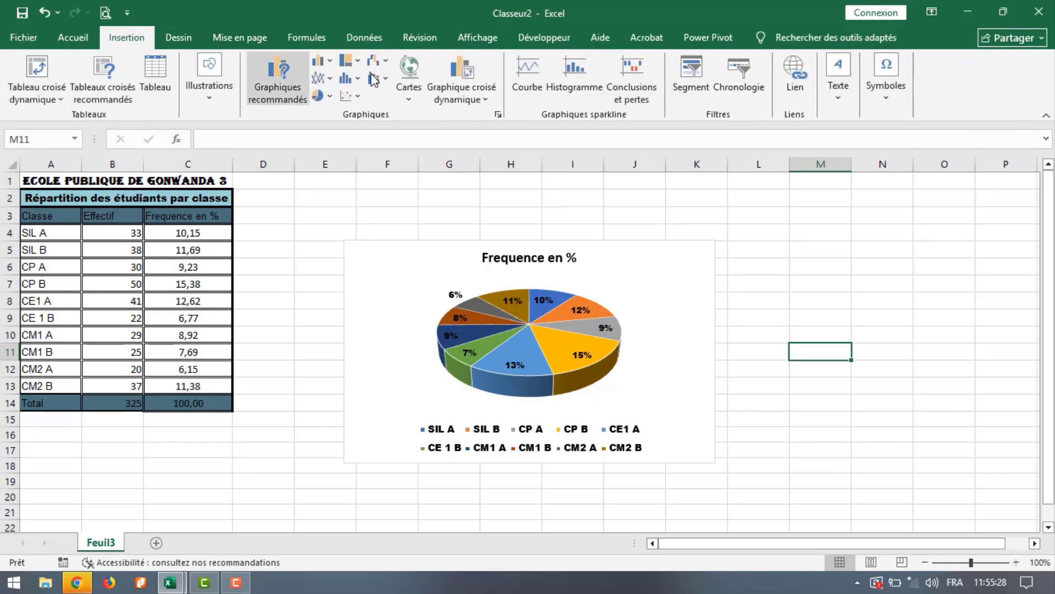
click(329, 65)
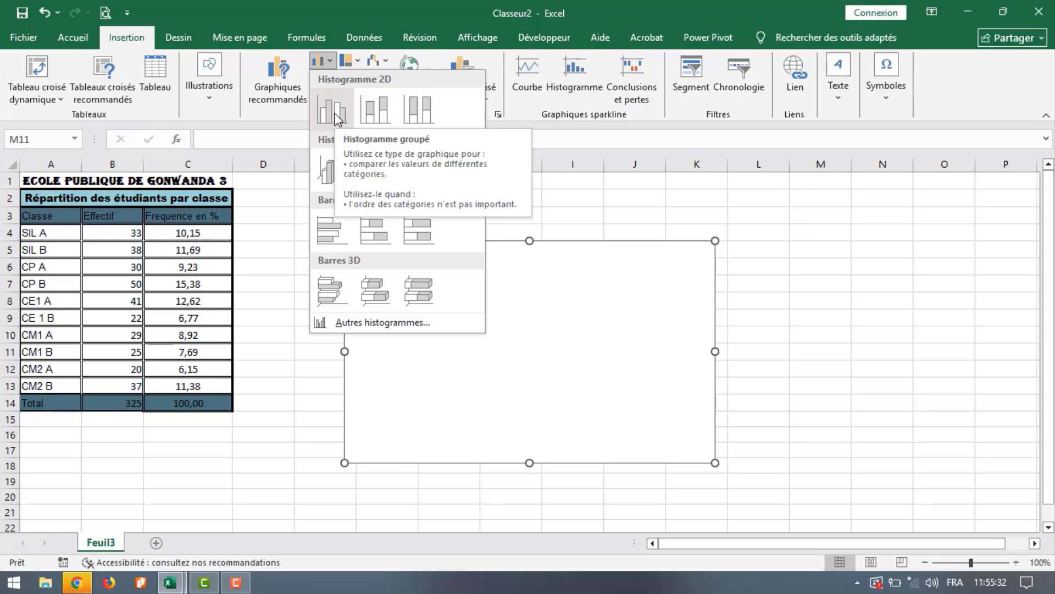
click(334, 116)
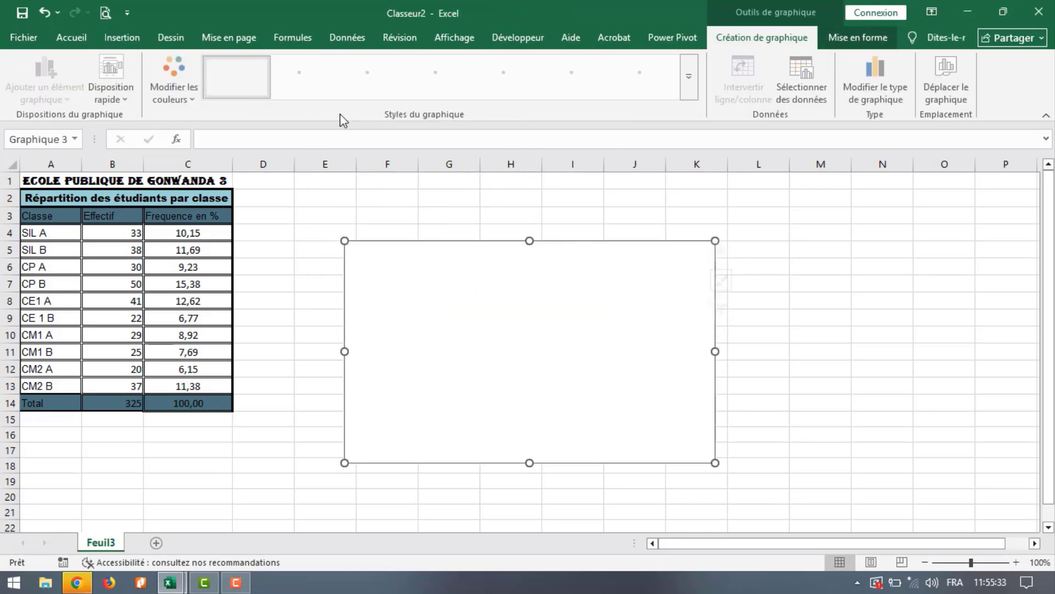
right_click(681, 264)
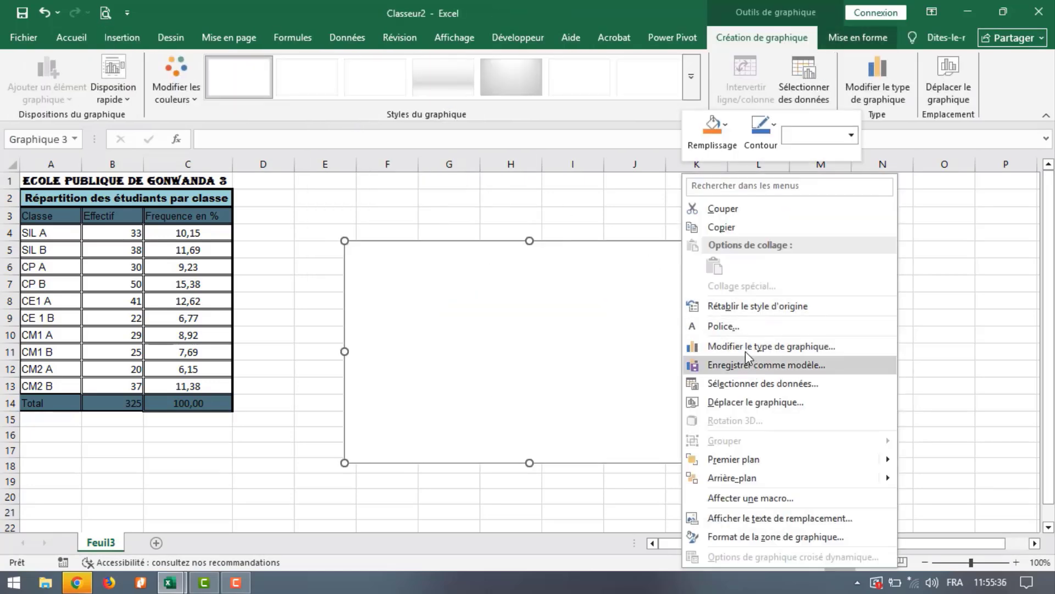
click(775, 384)
drag(37, 233, 44, 387)
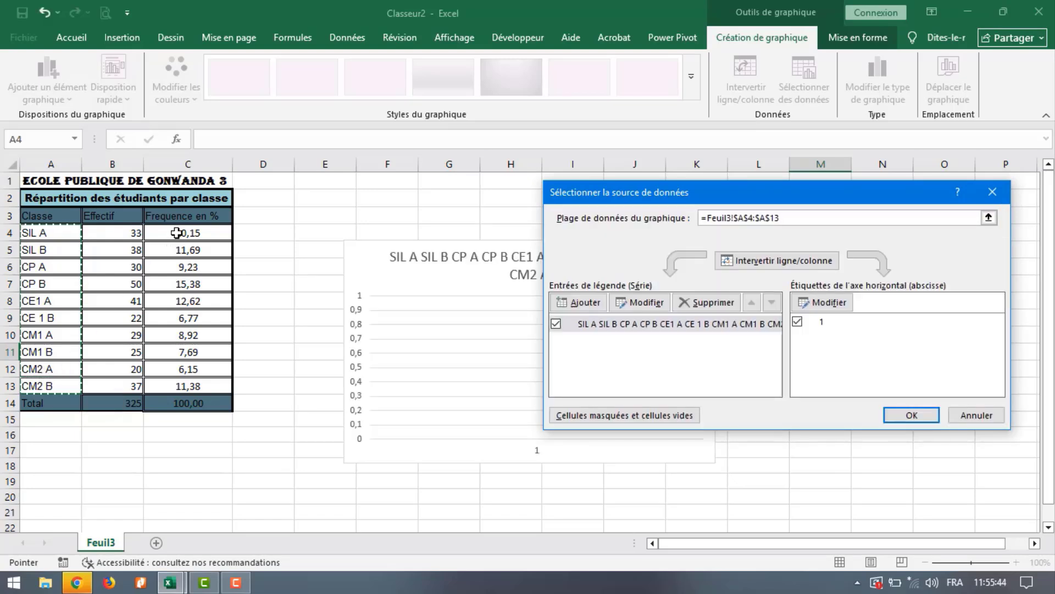
drag(176, 234, 190, 369)
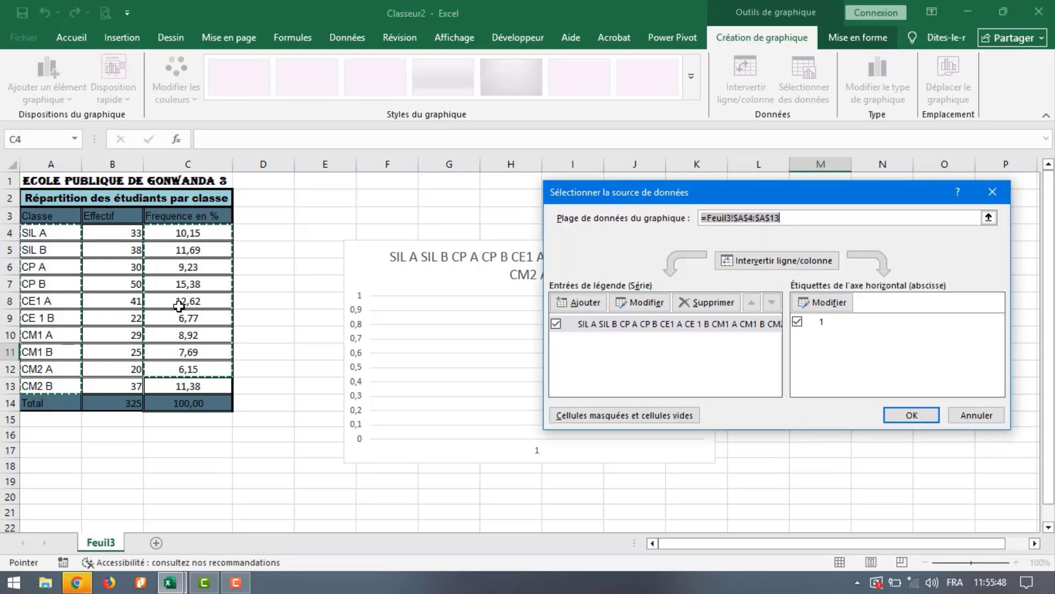
click(993, 192)
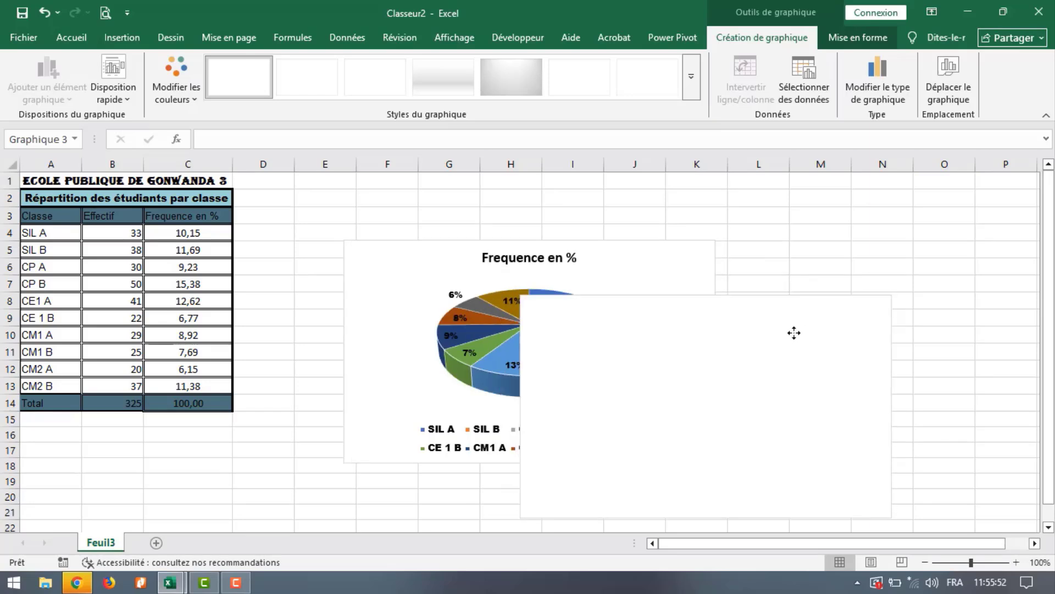
Set the empty column chart's source data to the Classe and Effectif columns, A3:B13, leaving out the Total row.
drag(707, 266, 663, 225)
right_click(635, 227)
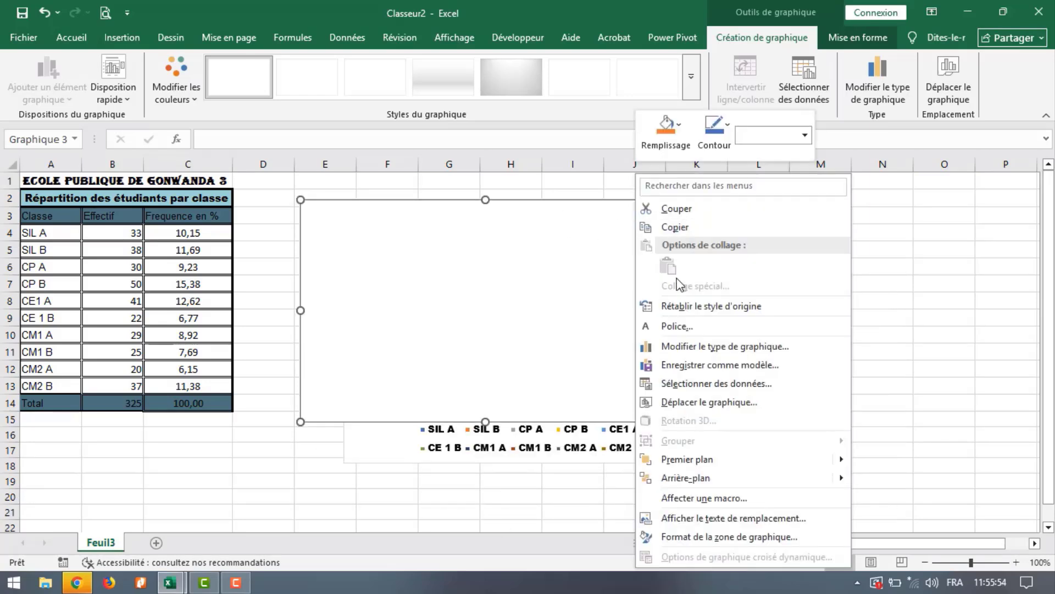
click(700, 386)
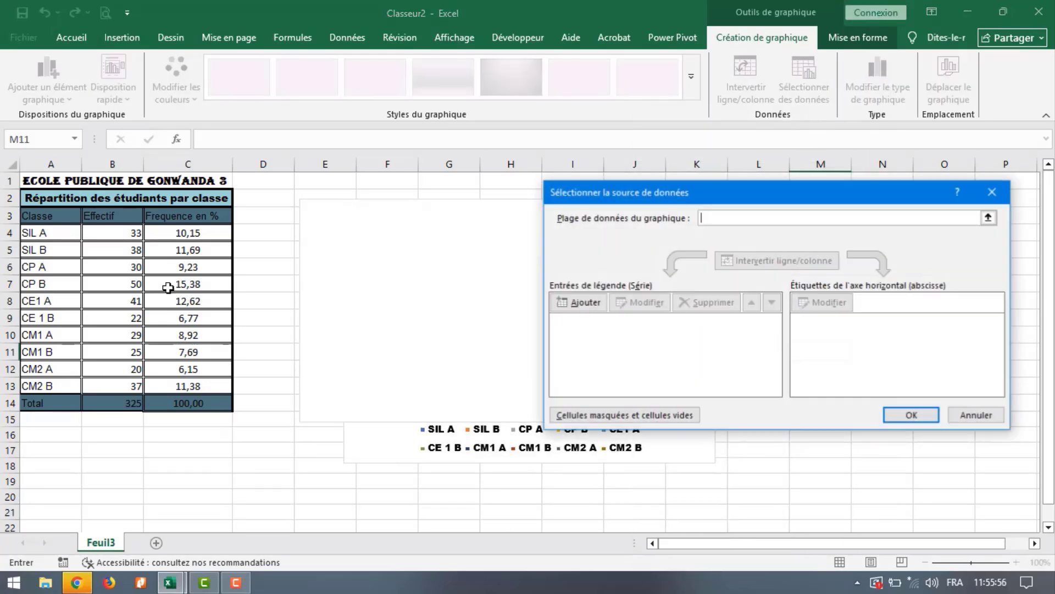
drag(50, 217, 54, 306)
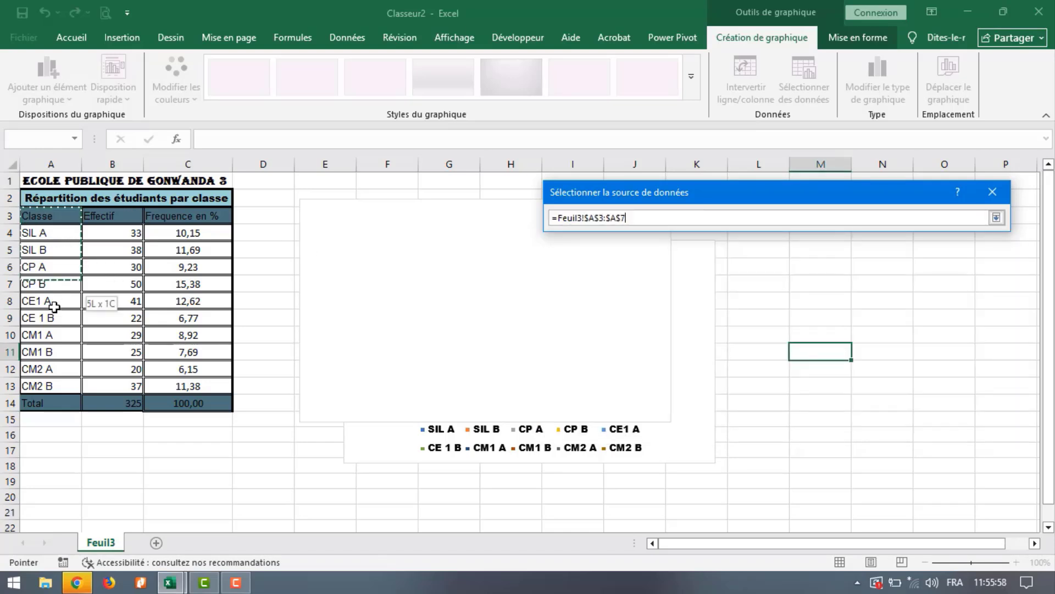
drag(57, 382, 57, 385)
drag(104, 216, 111, 380)
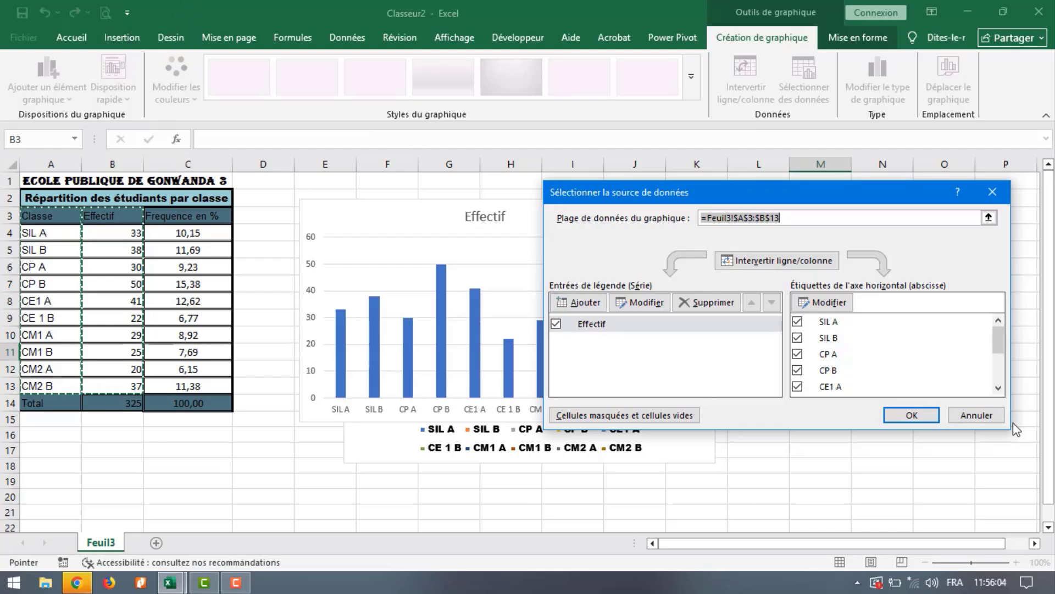
click(913, 416)
Move the Effectif column chart beside the pie chart and add data labels to its columns.
click(488, 344)
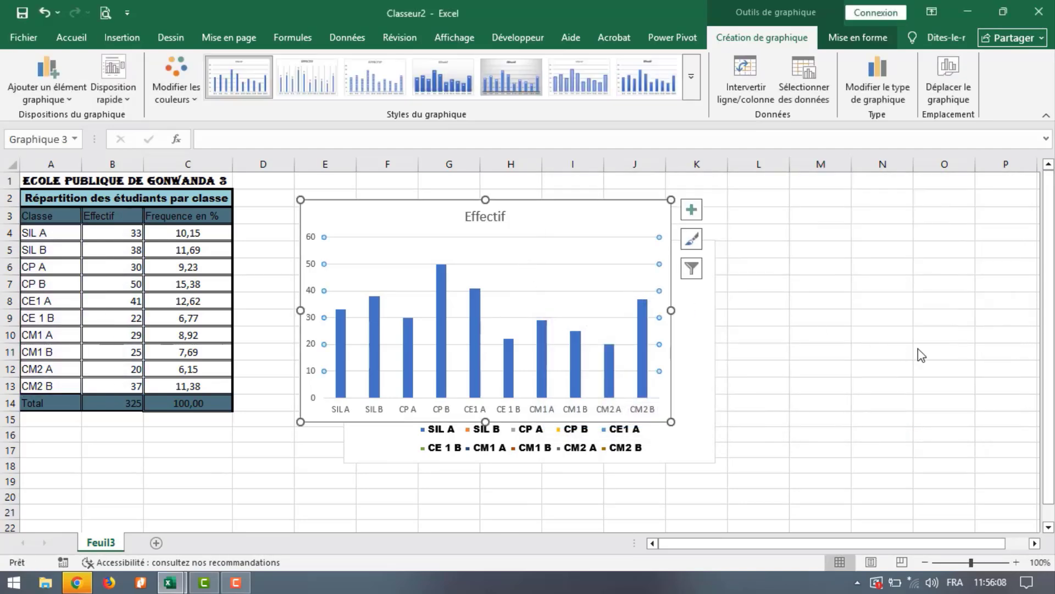
drag(562, 220, 766, 259)
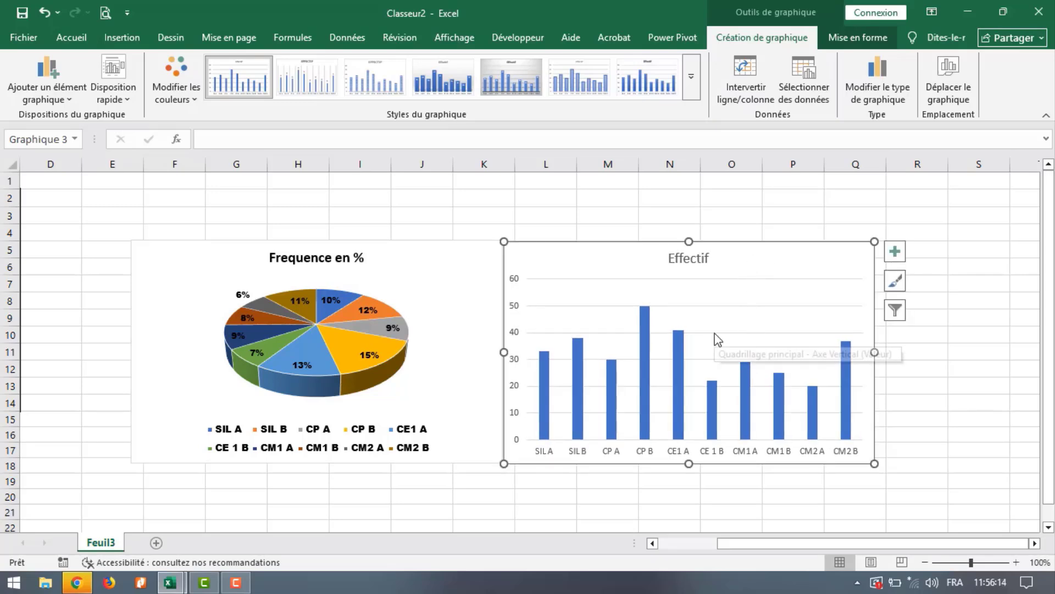
click(675, 452)
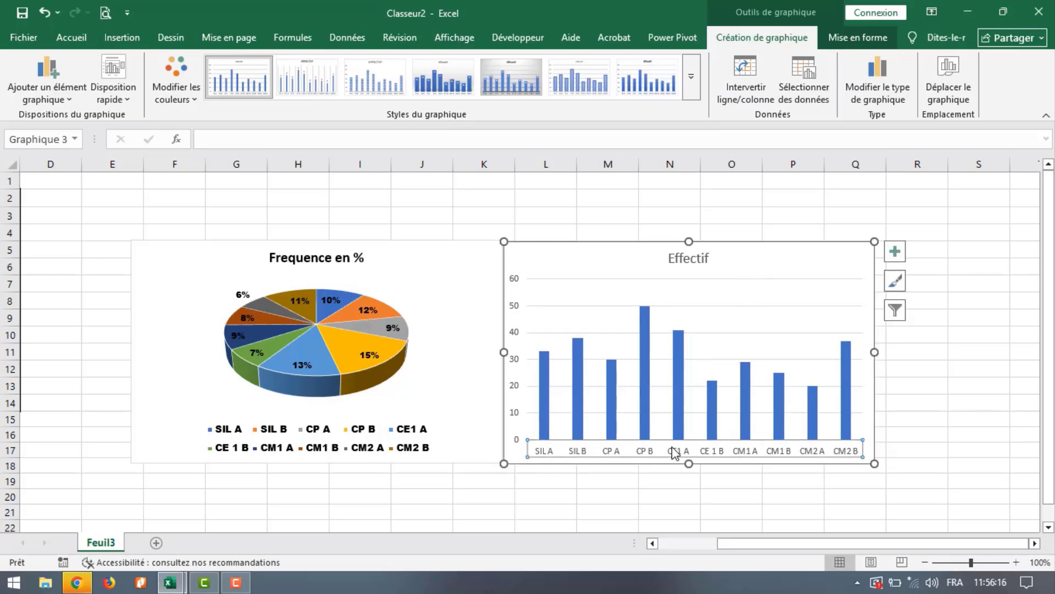
click(895, 251)
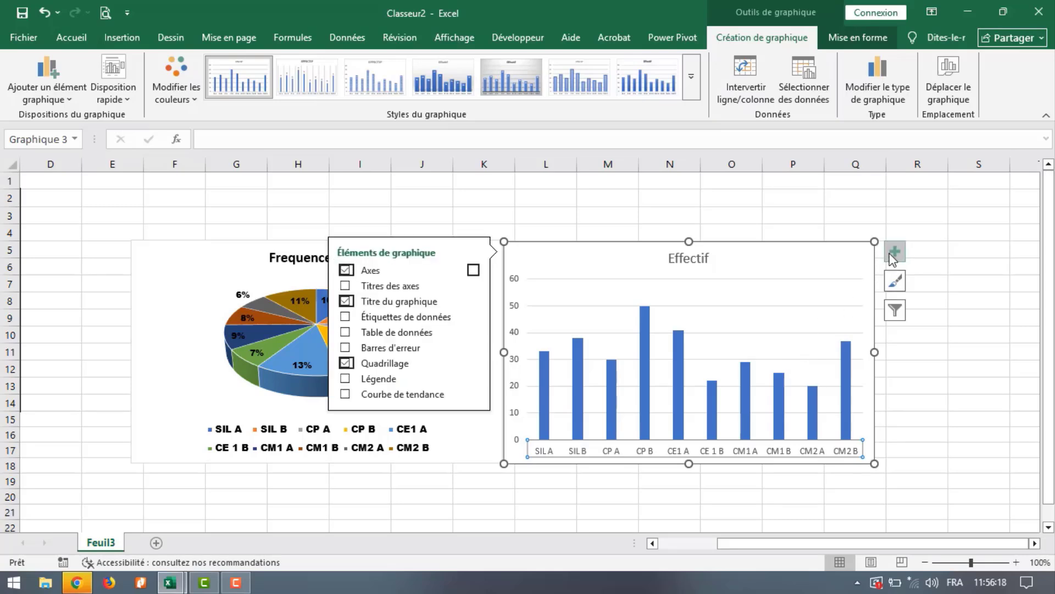
click(352, 320)
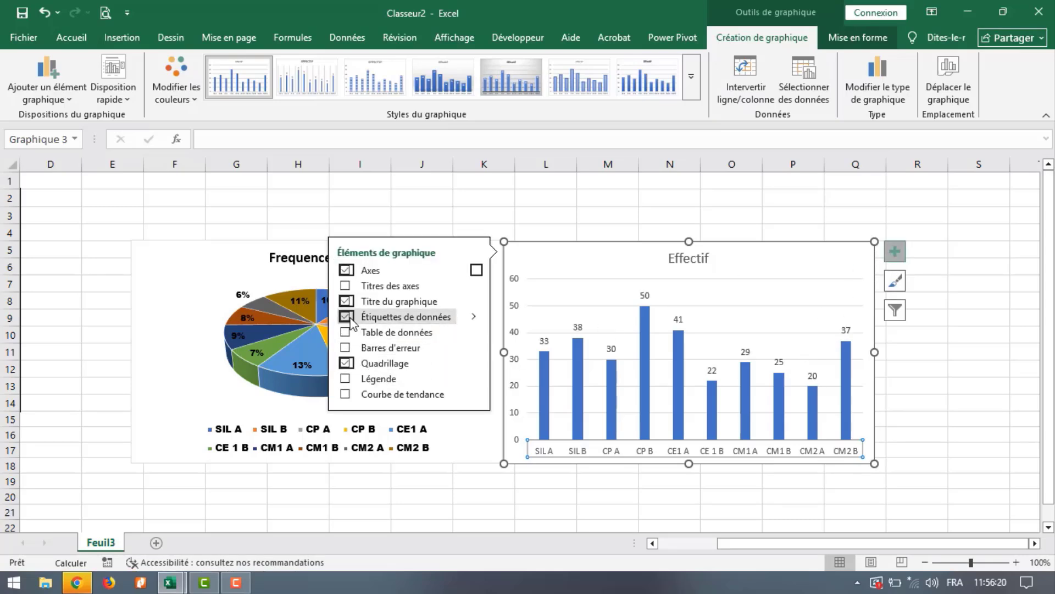
click(959, 424)
click(744, 337)
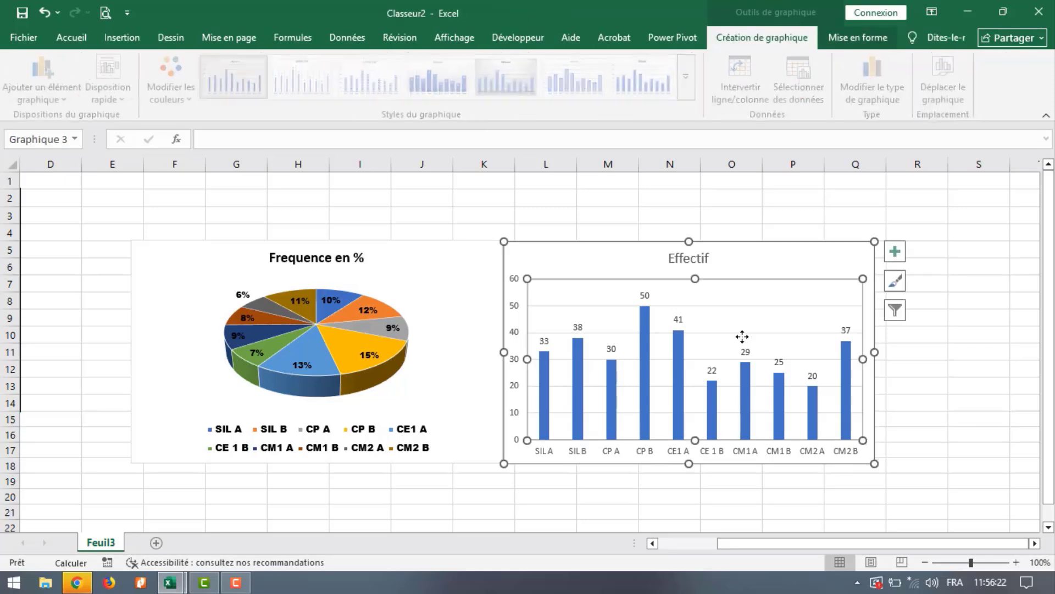
right_click(745, 337)
click(692, 384)
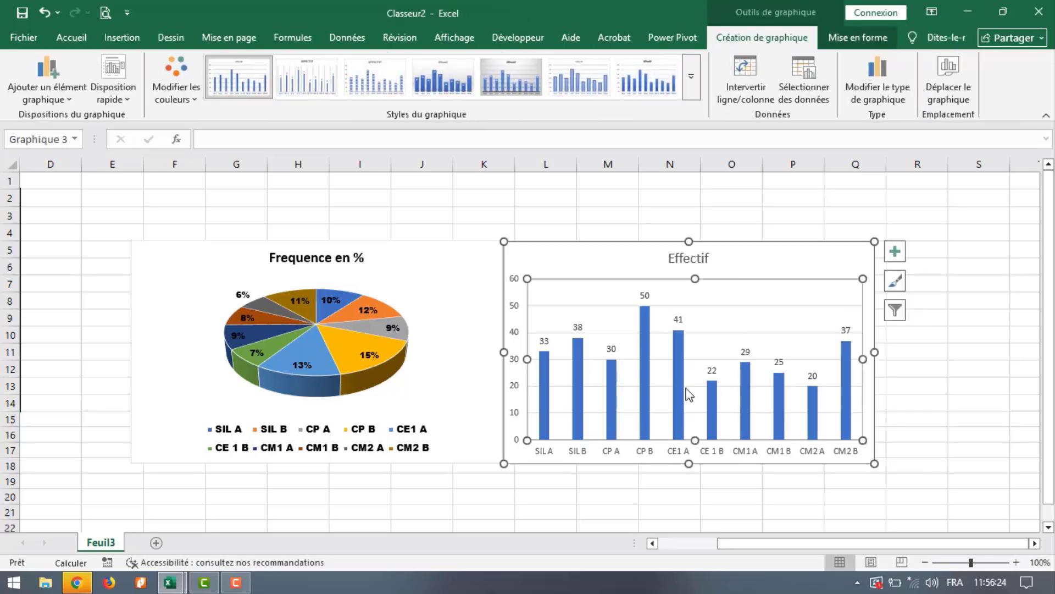
double_click(767, 412)
click(739, 369)
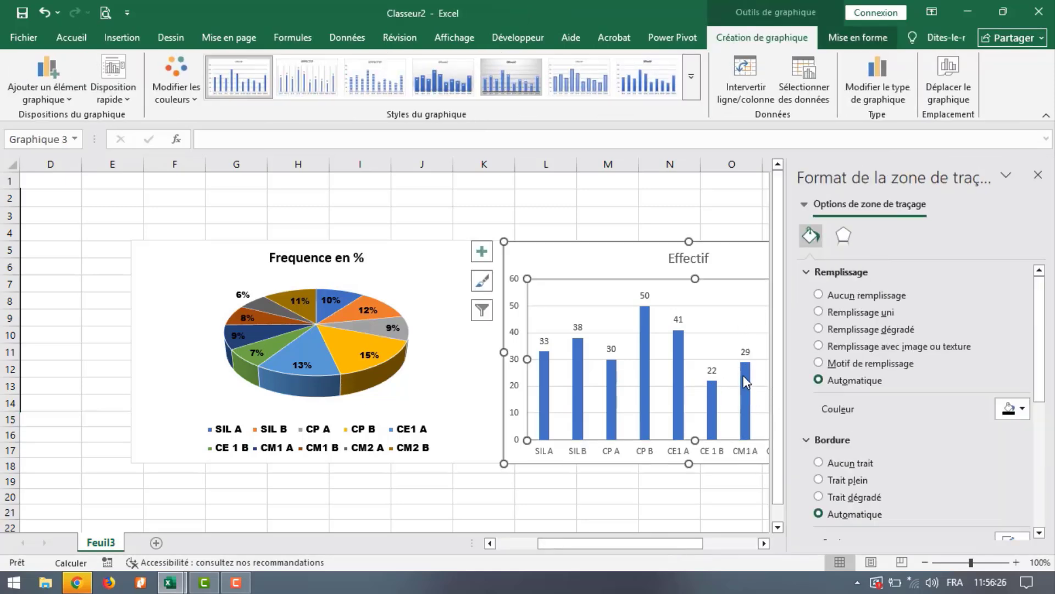
click(744, 373)
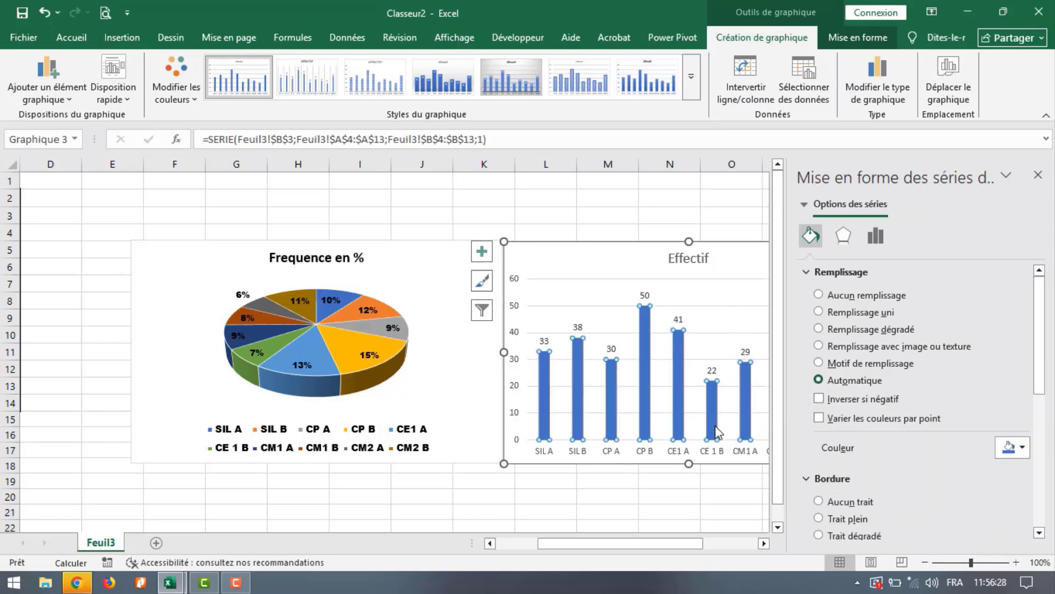
click(719, 501)
click(502, 214)
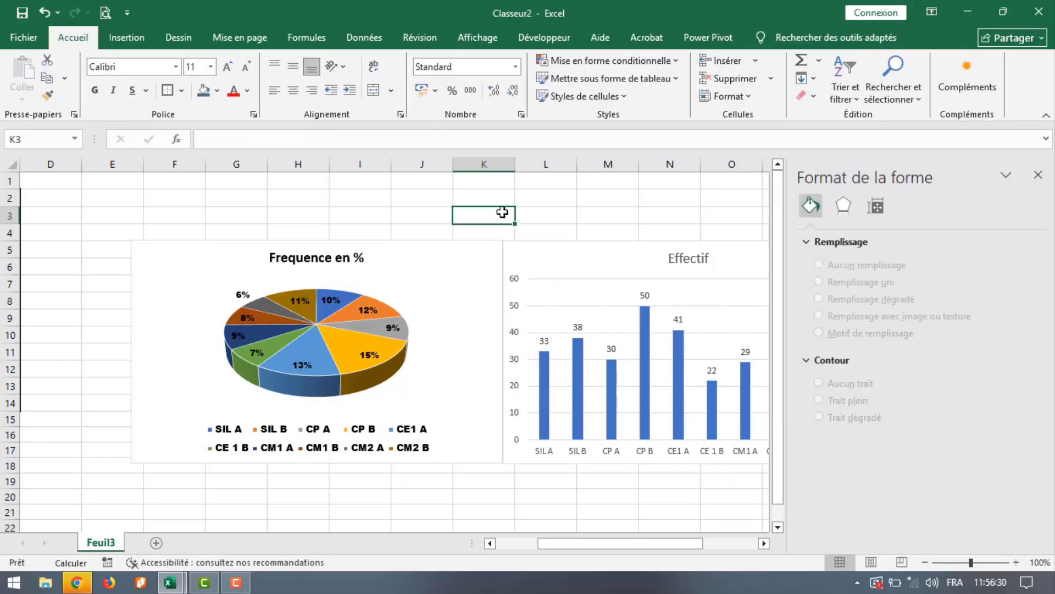
click(1039, 176)
click(666, 381)
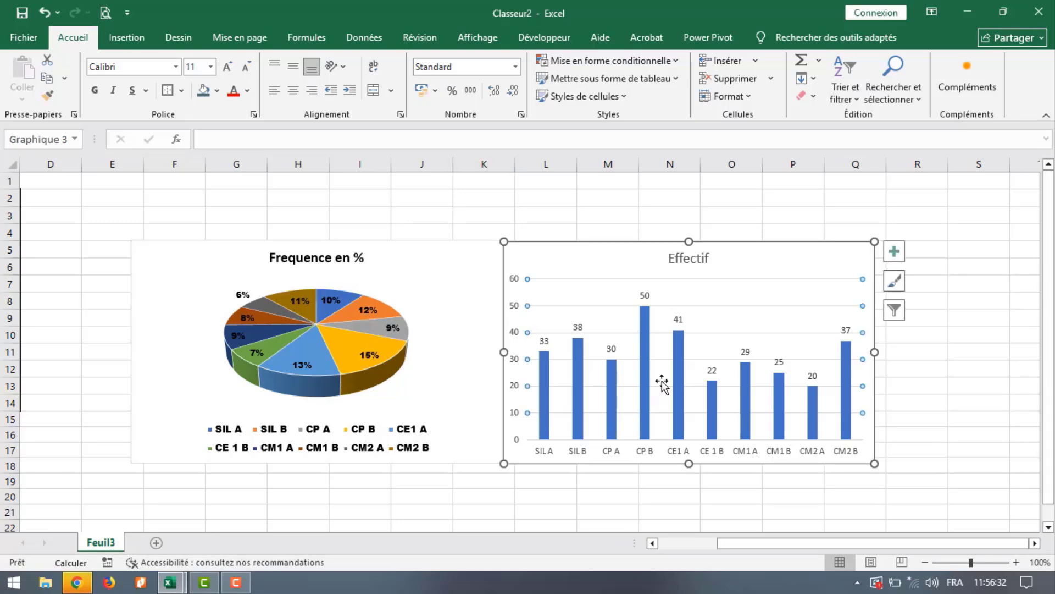
right_click(663, 381)
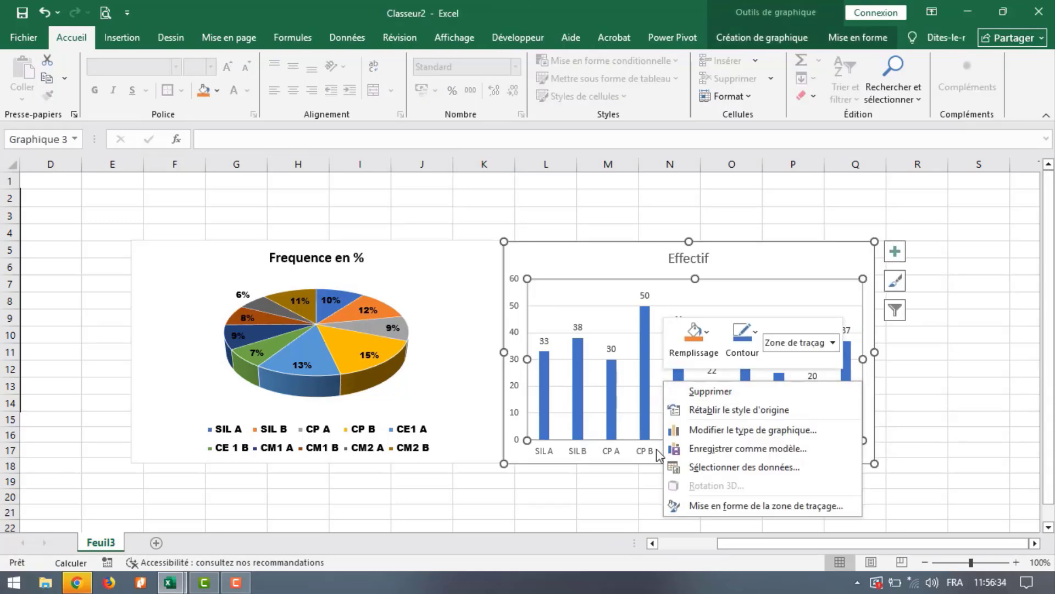
click(649, 489)
Format the Effectif chart's data labels in black, bold Arial Black, and close the formatting pane.
click(710, 423)
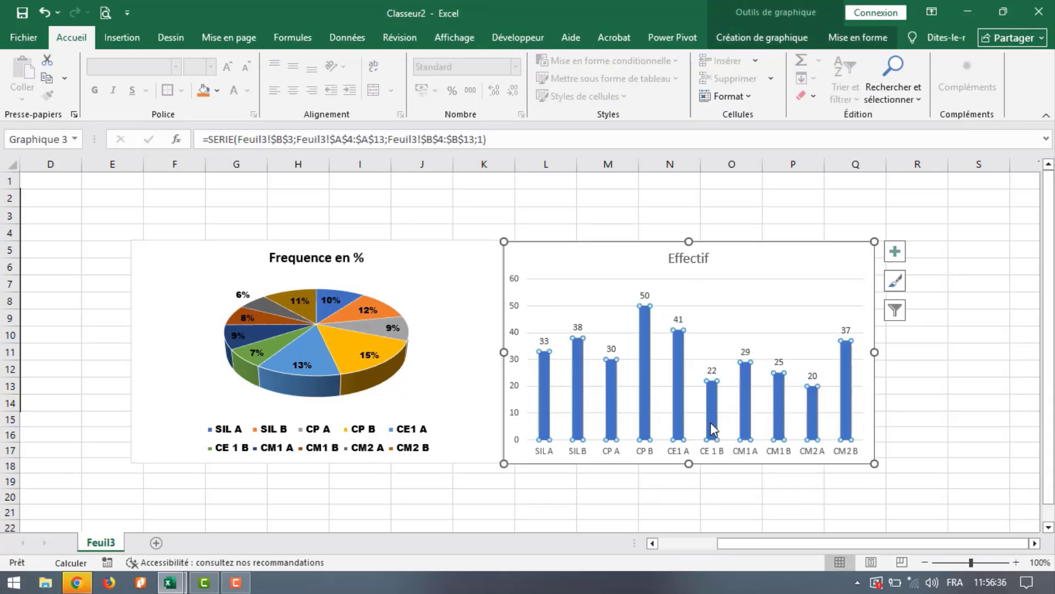
right_click(711, 422)
click(769, 393)
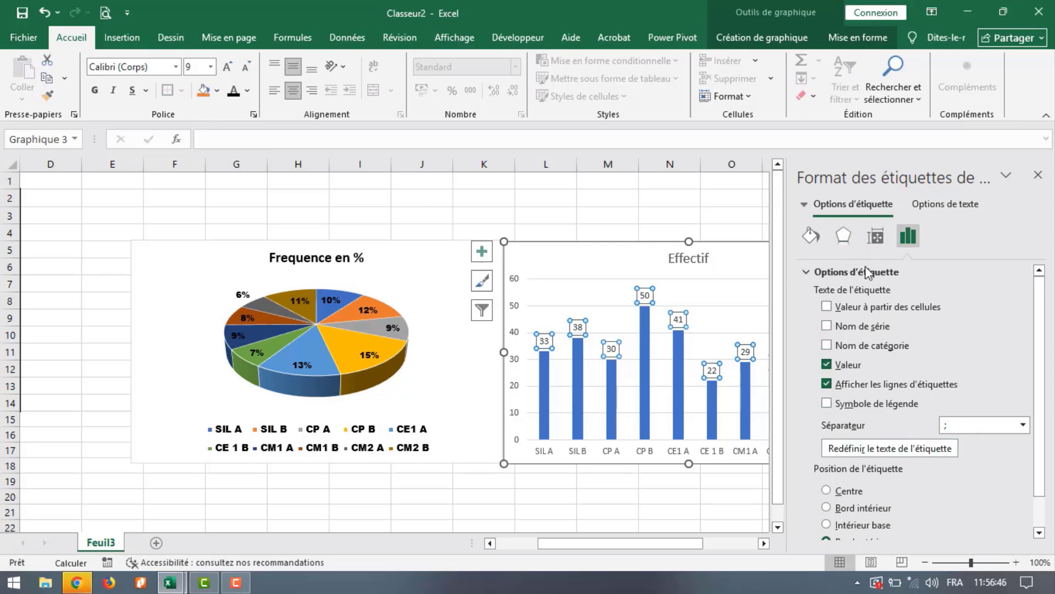
click(247, 91)
click(259, 148)
click(1038, 174)
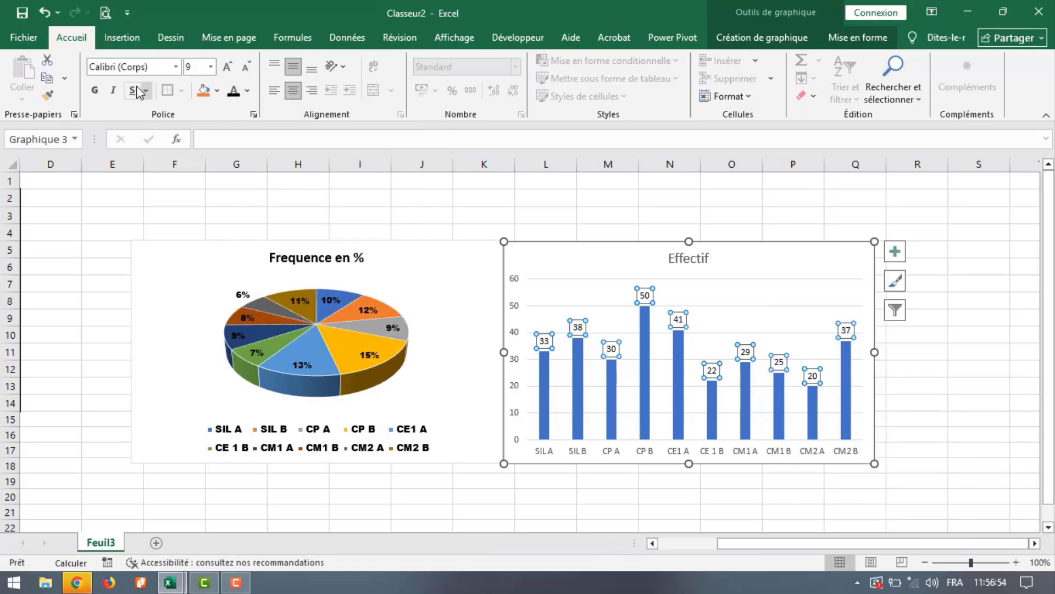
click(95, 90)
click(176, 66)
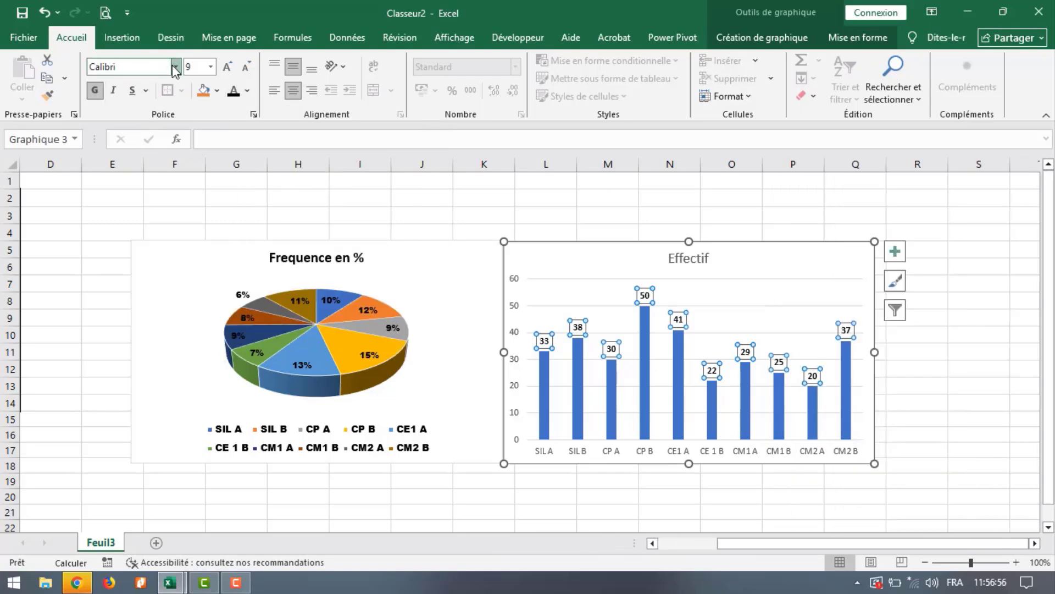
click(147, 160)
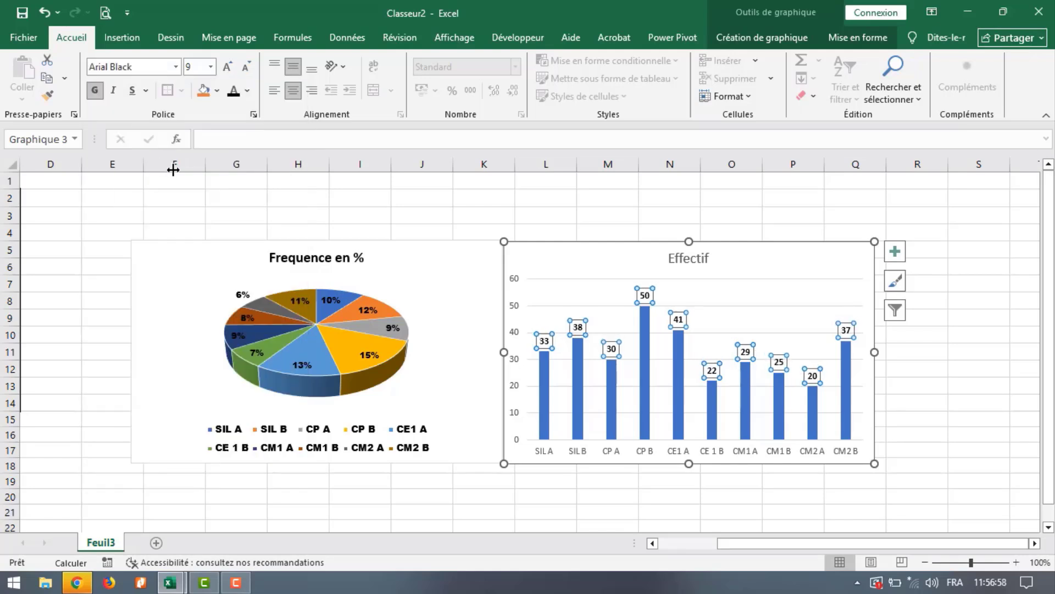
Format the class labels on the Effectif chart's horizontal axis in black with the Arial Black font.
click(624, 451)
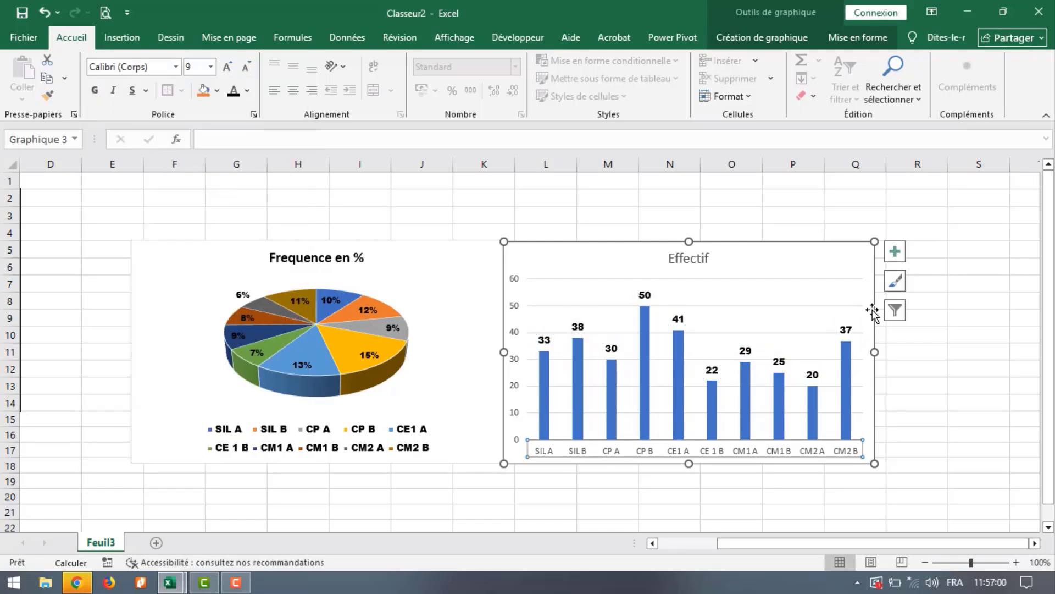
right_click(774, 441)
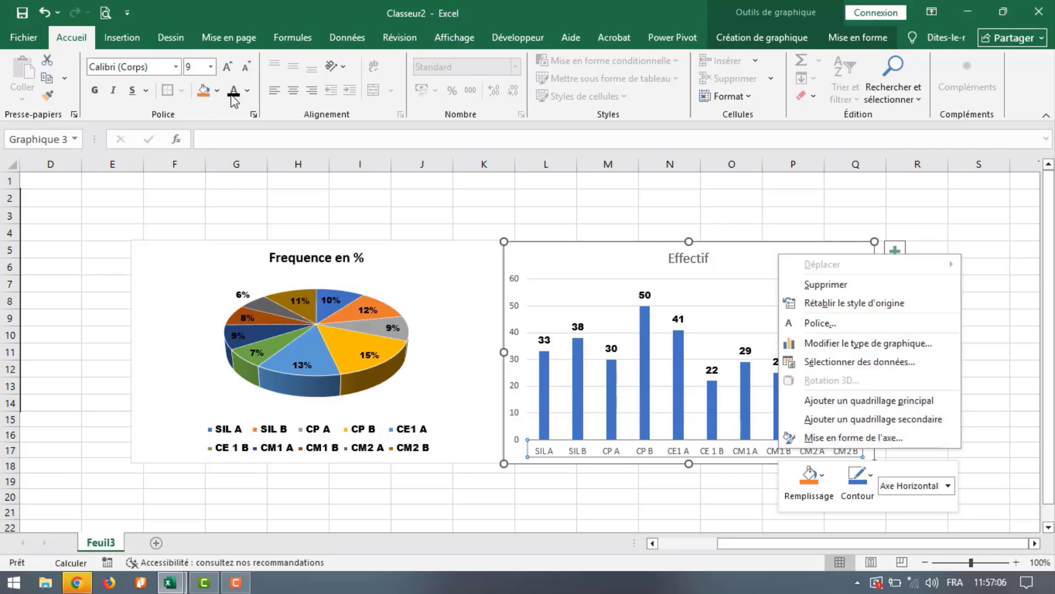
key(Escape)
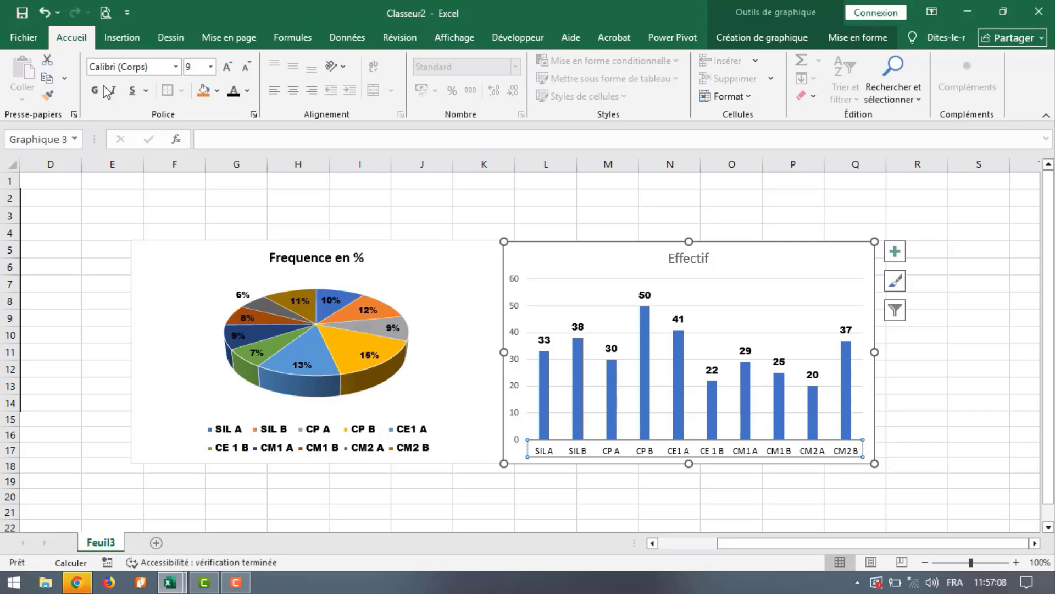
click(176, 67)
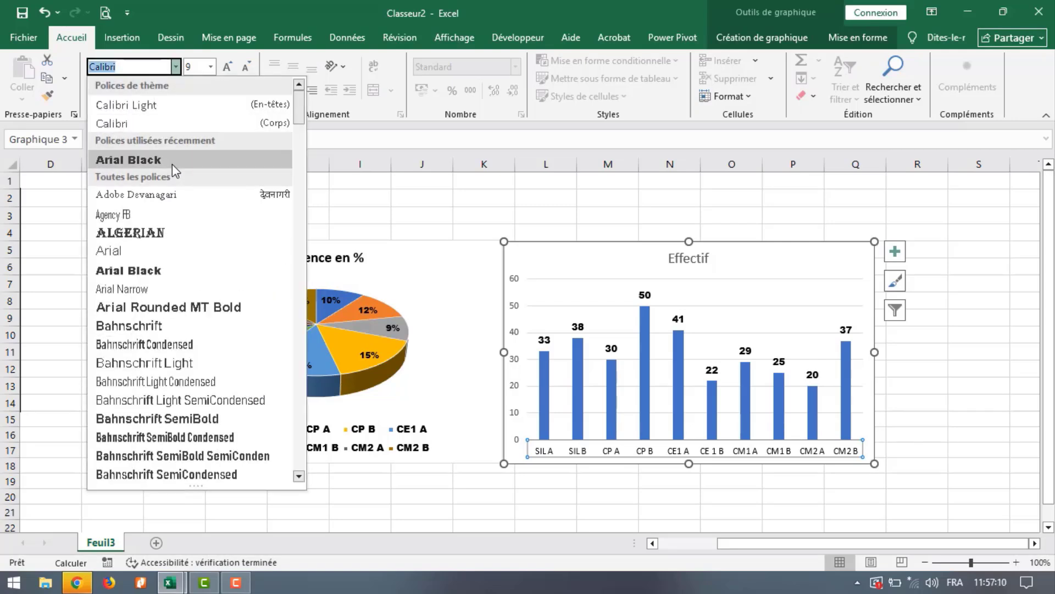
click(174, 163)
click(784, 478)
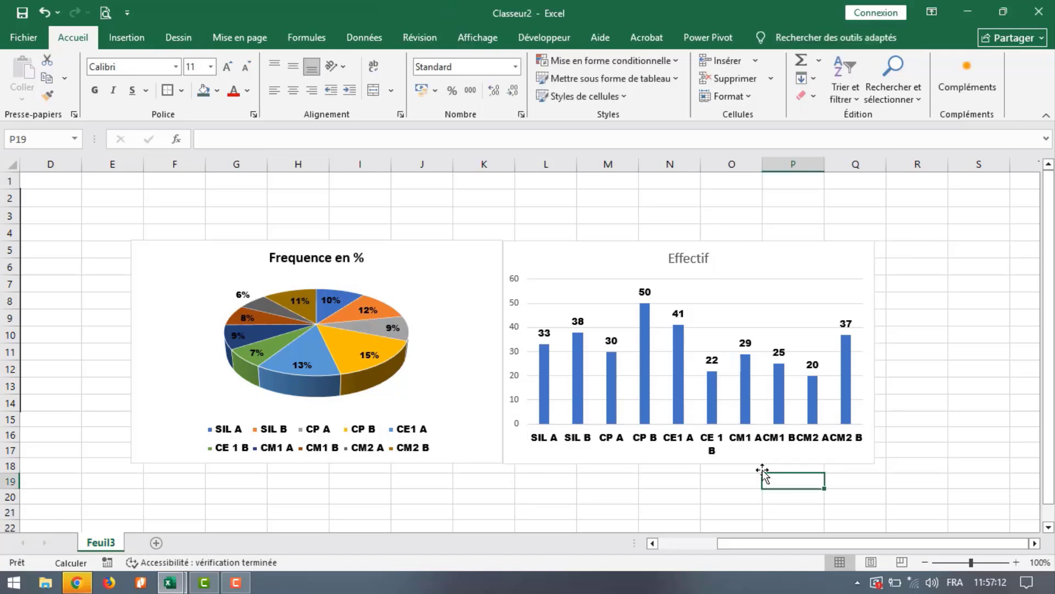
Add axis titles to the Effectif column chart.
click(391, 332)
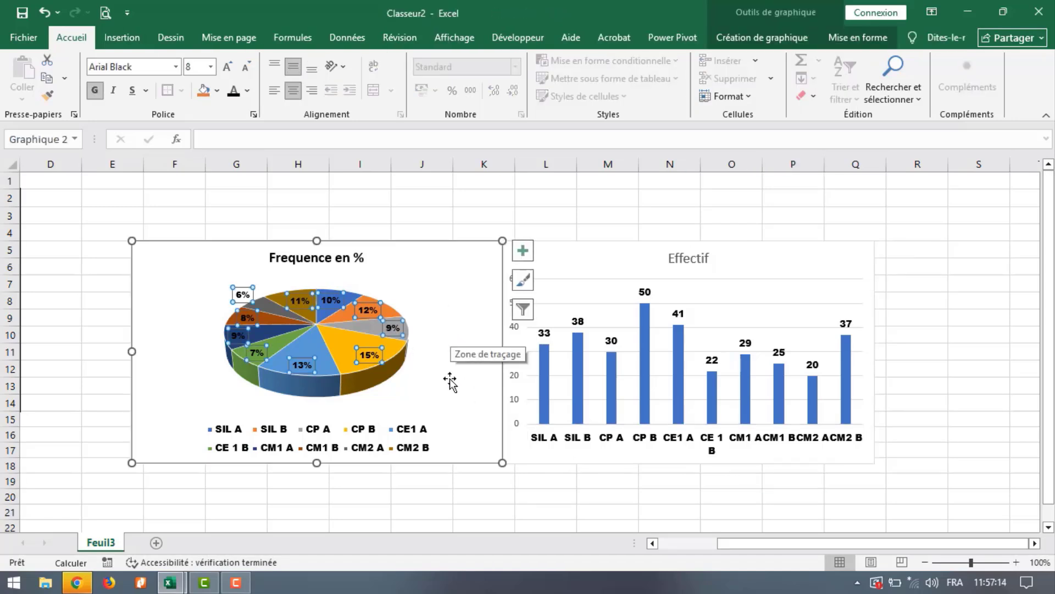
click(837, 384)
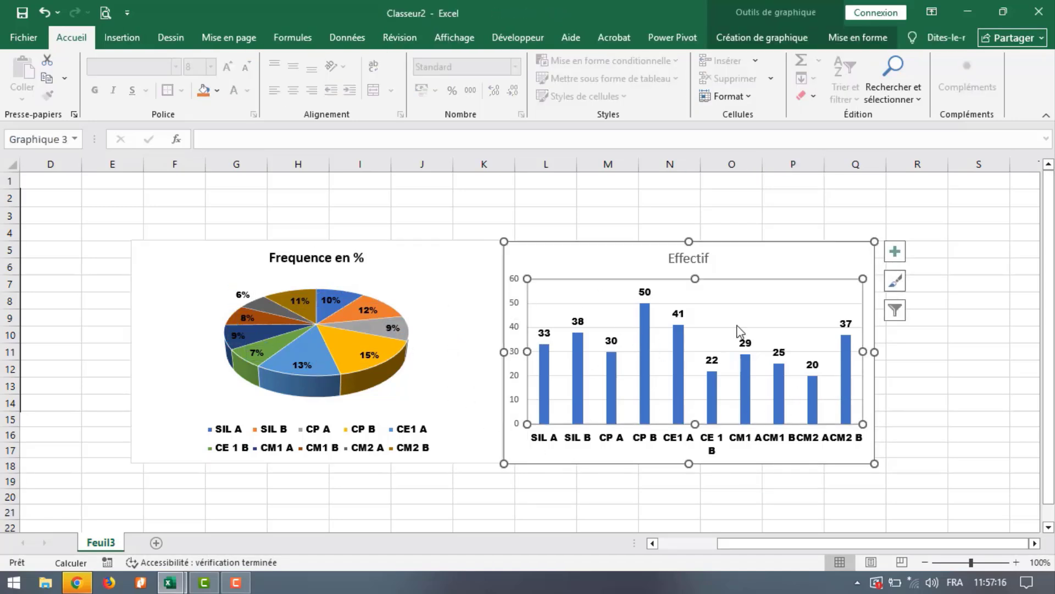
click(895, 251)
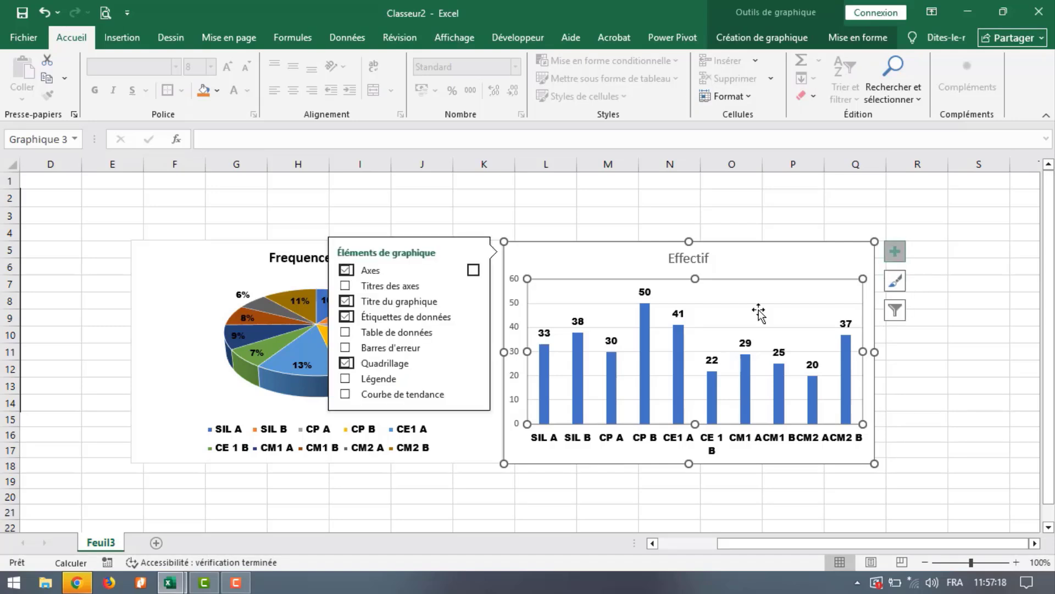
click(374, 285)
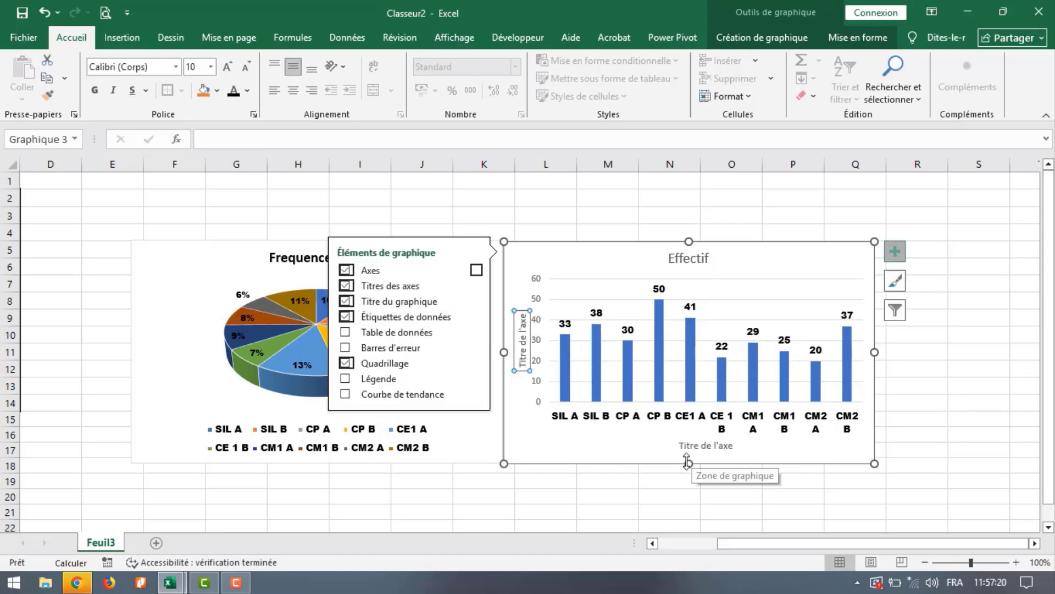
Replace the Effectif column chart's horizontal axis title with SALLES DE CLASSES.
click(709, 444)
click(711, 445)
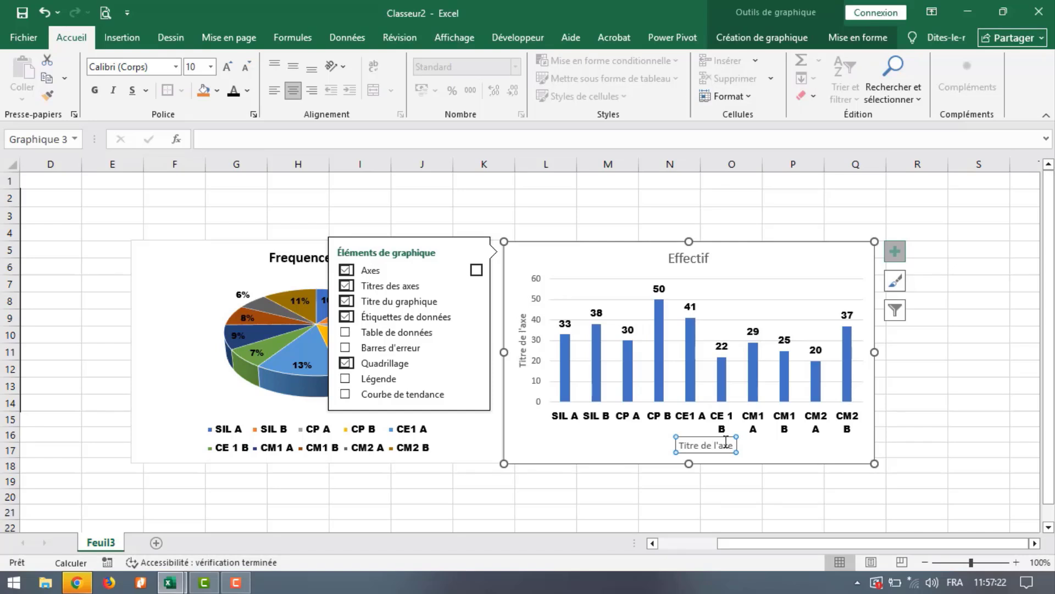
drag(735, 444, 687, 448)
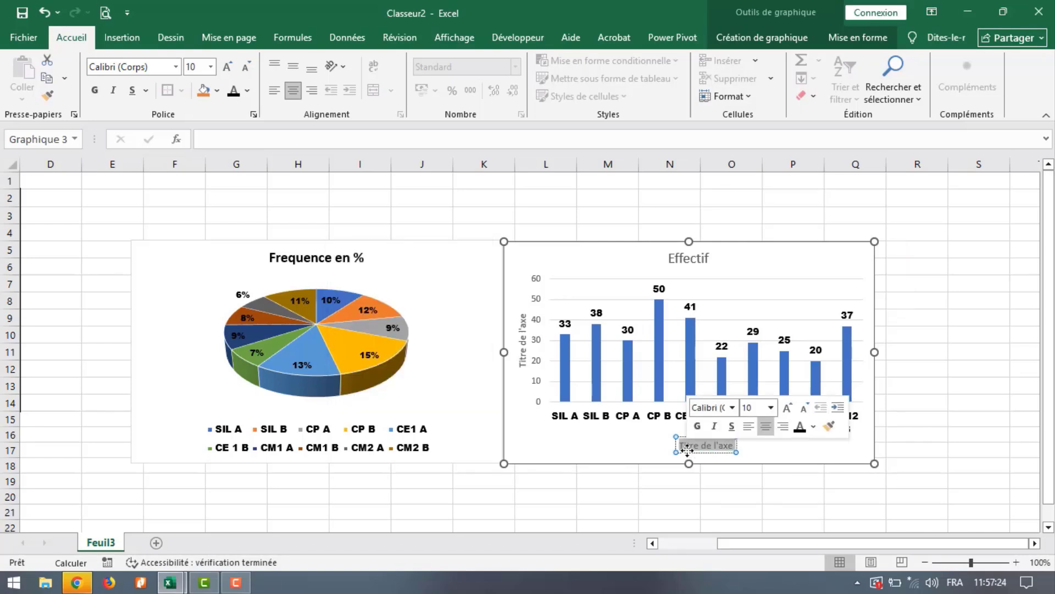
key(Delete)
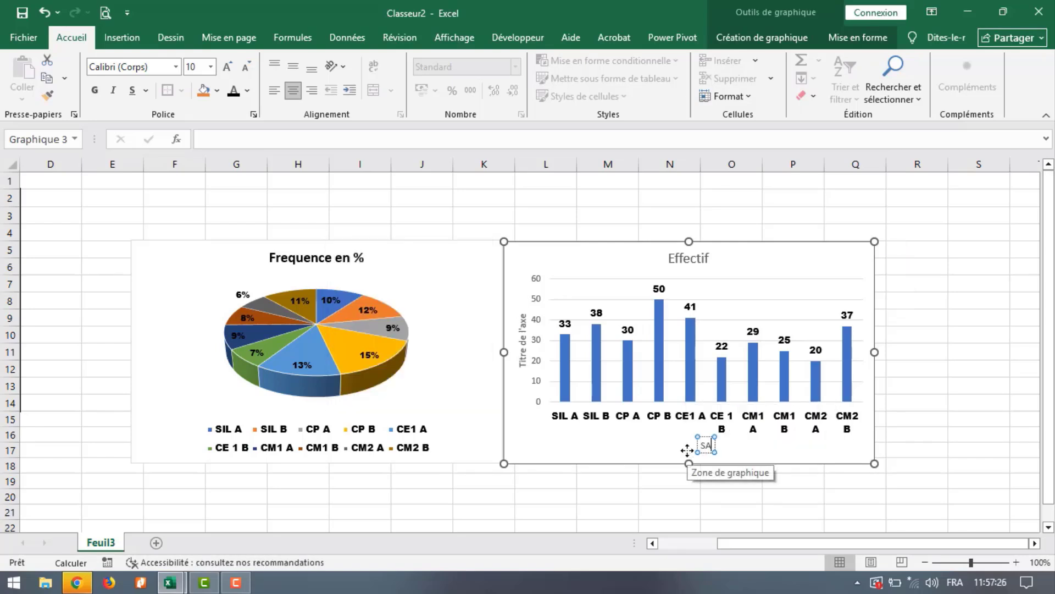
text(SALLES DE)
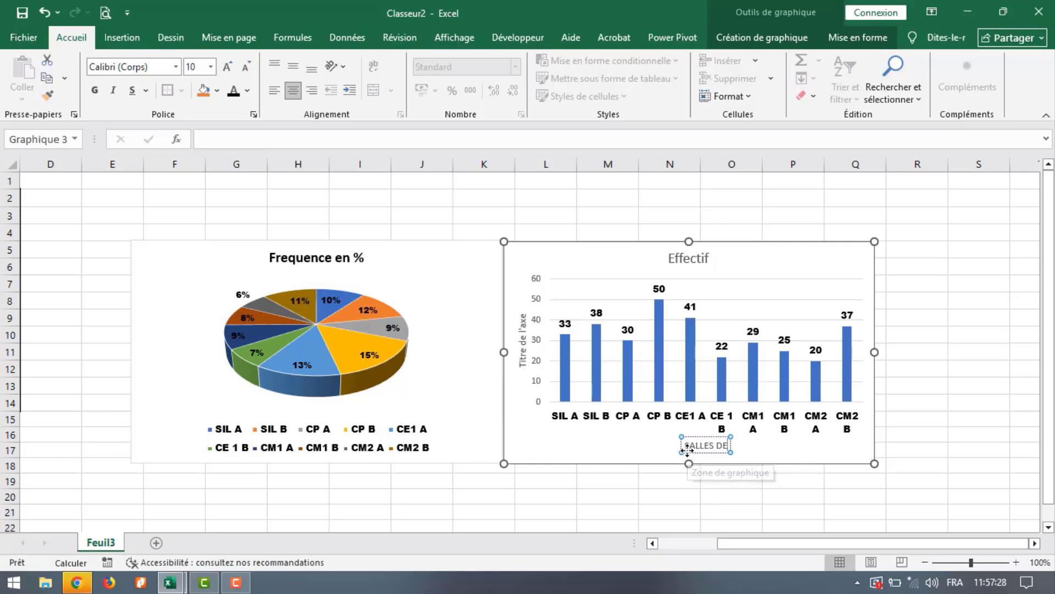
text( CLASSES)
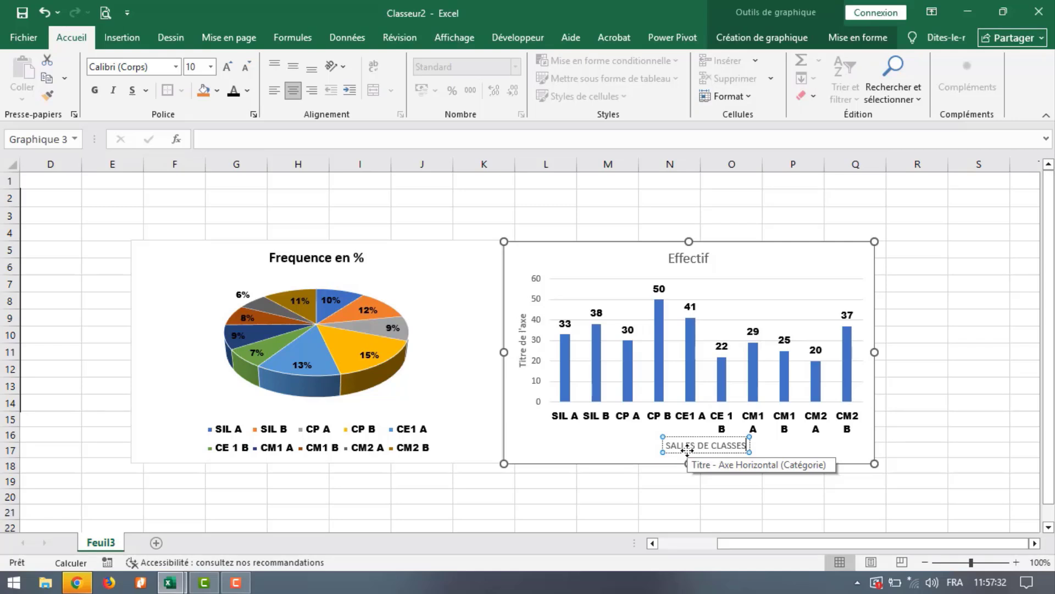
Replace the column chart's vertical axis title with EFFECTIFS.
click(520, 334)
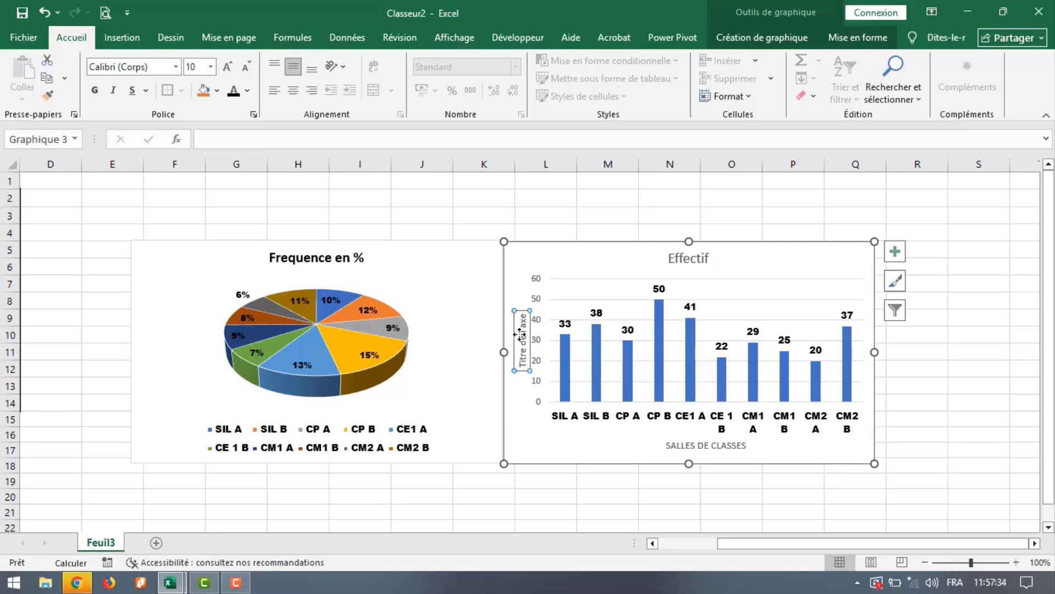
click(522, 317)
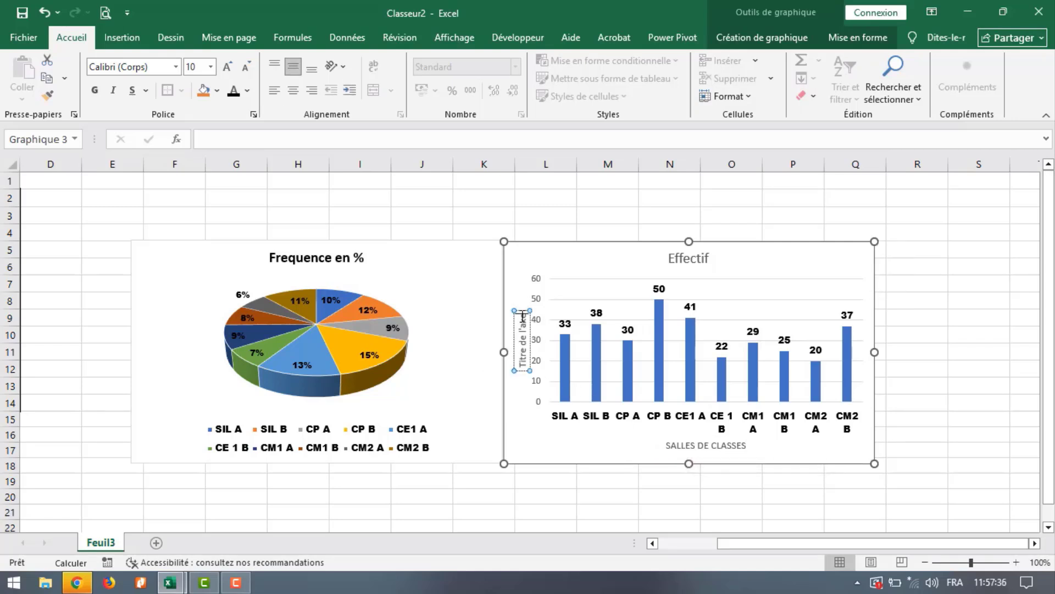
key(BackSpace)
key(BackSpace)
key(BackSpace)
key(BackSpace)
key(BackSpace)
key(BackSpace)
key(BackSpace)
key(BackSpace)
key(BackSpace)
key(BackSpace)
key(BackSpace)
key(BackSpace)
key(BackSpace)
key(BackSpace)
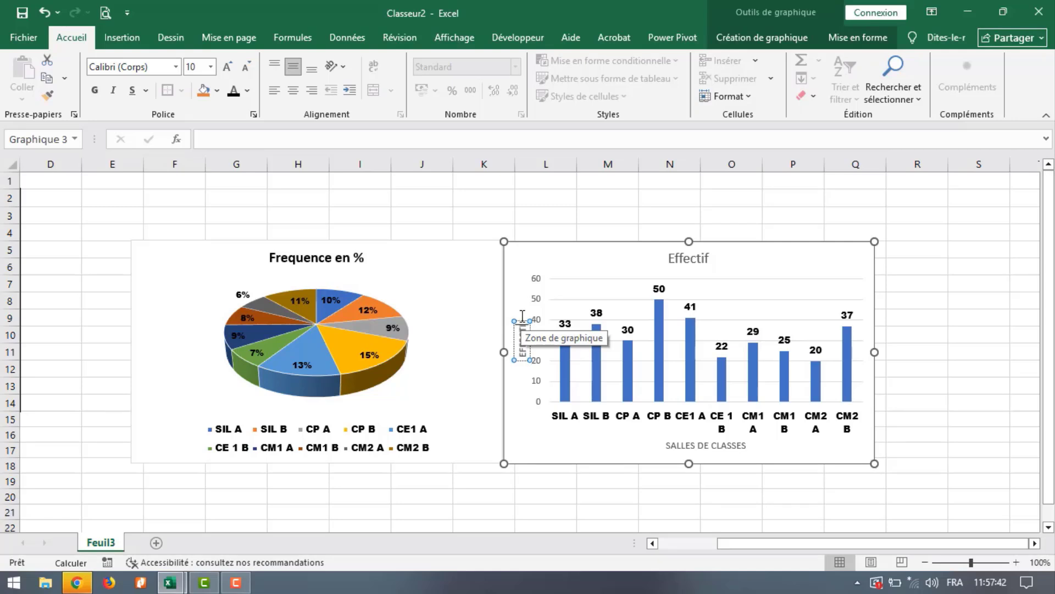
text(EFFECTIF)
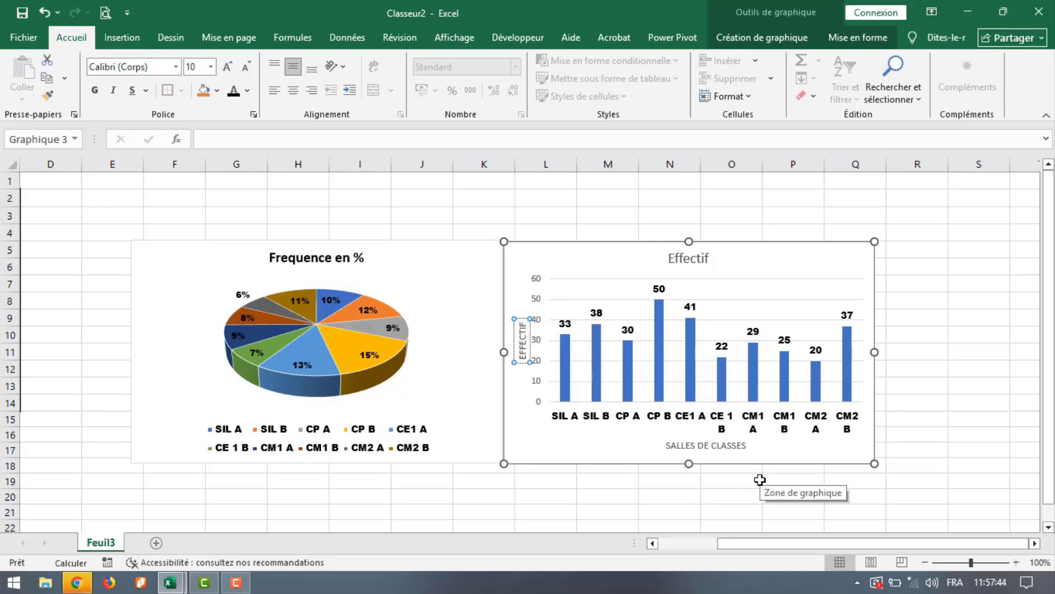
text(S)
click(780, 497)
Change the column chart's title to "Répartition des eleves par salle de classe".
click(691, 260)
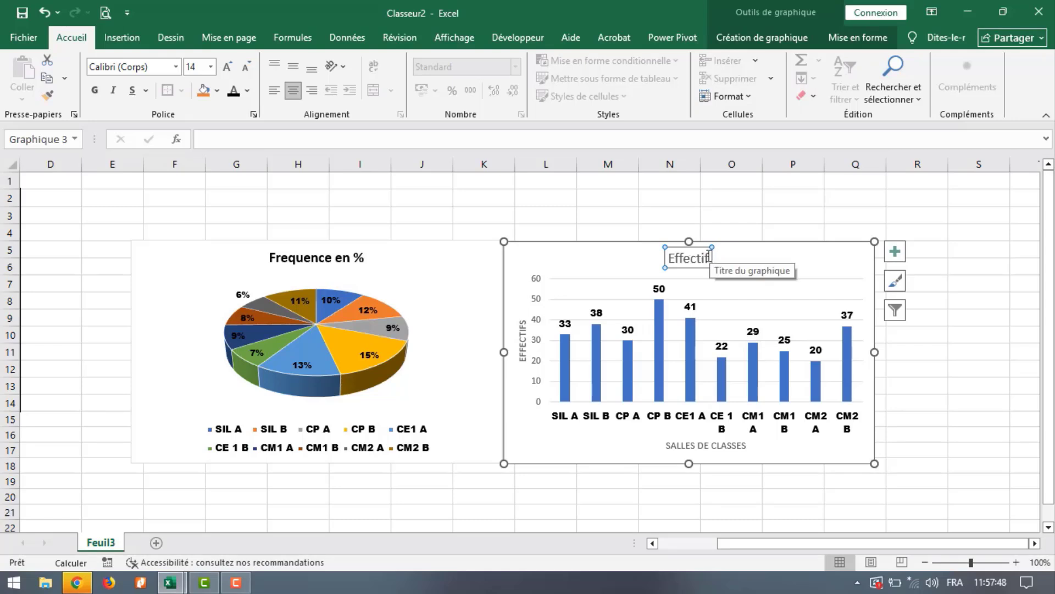
key(BackSpace)
key(BackSpace)
key(BackSpace)
key(BackSpace)
key(BackSpace)
key(BackSpace)
key(BackSpace)
key(BackSpace)
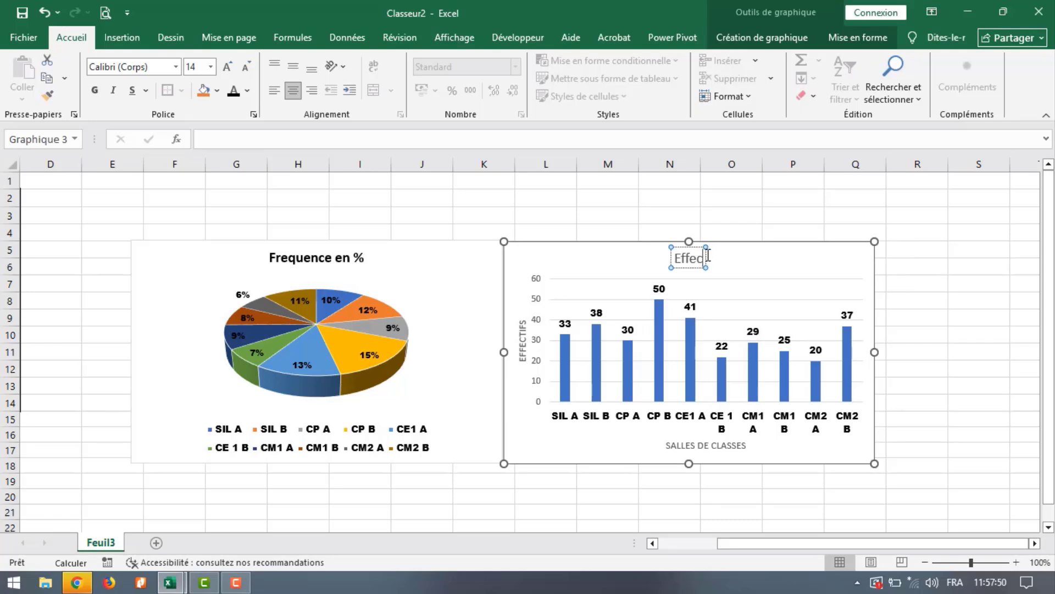
text(R)
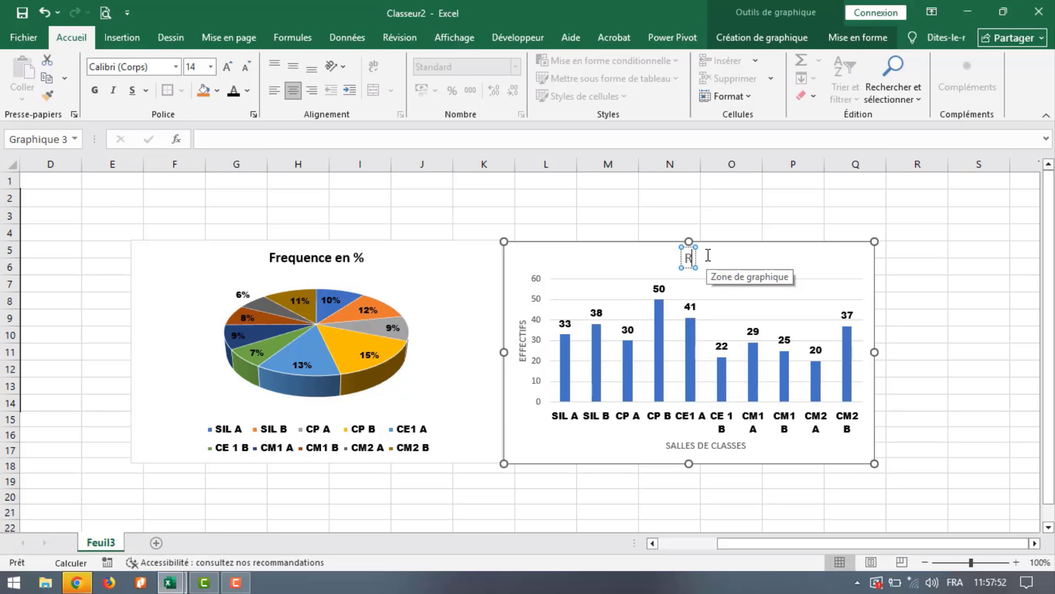
text(épart)
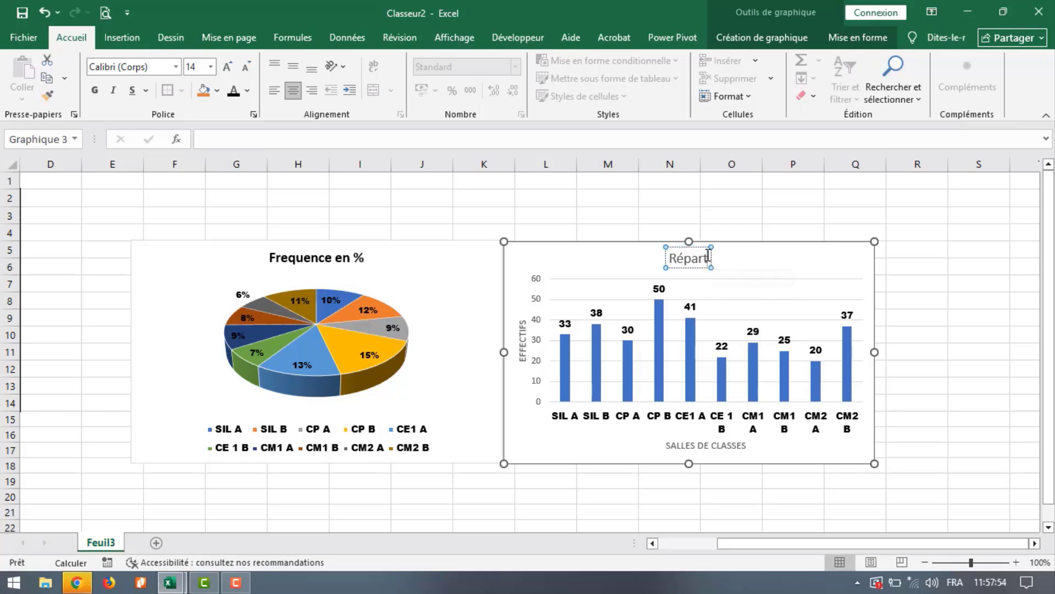
text(ition des)
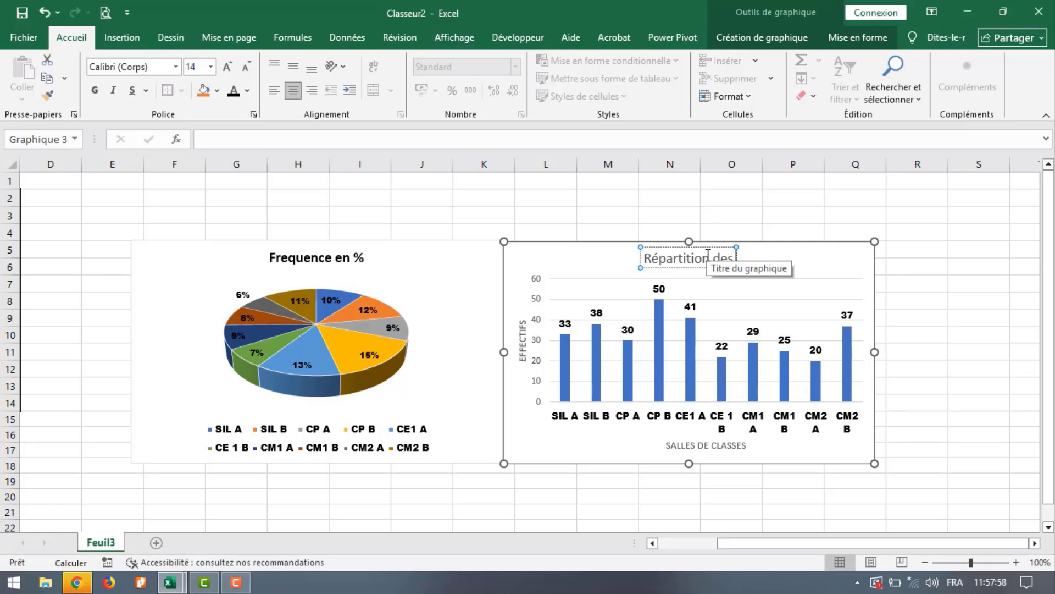
text( eleves)
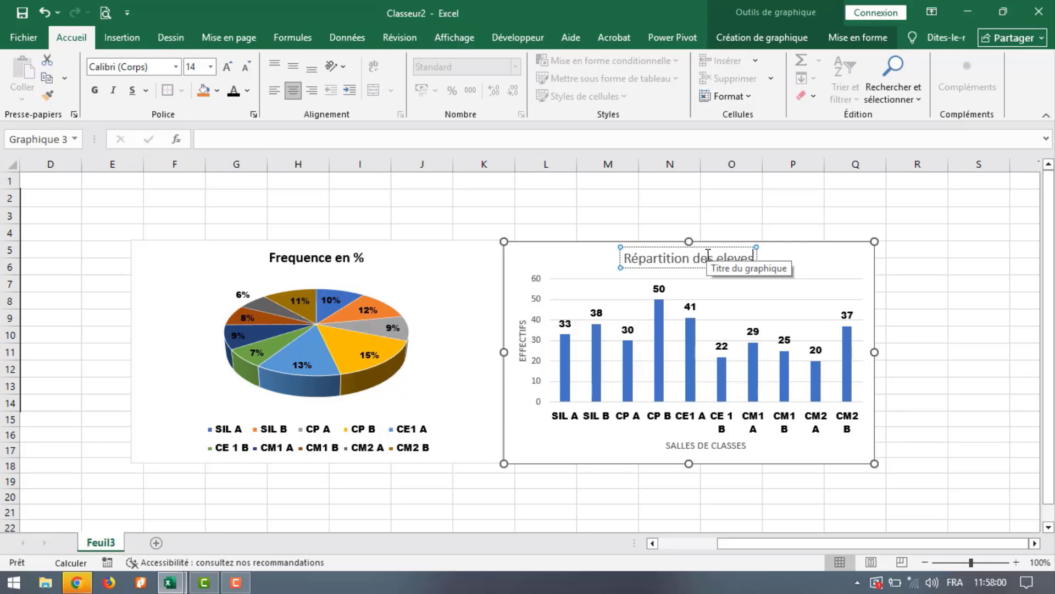
text( par sa)
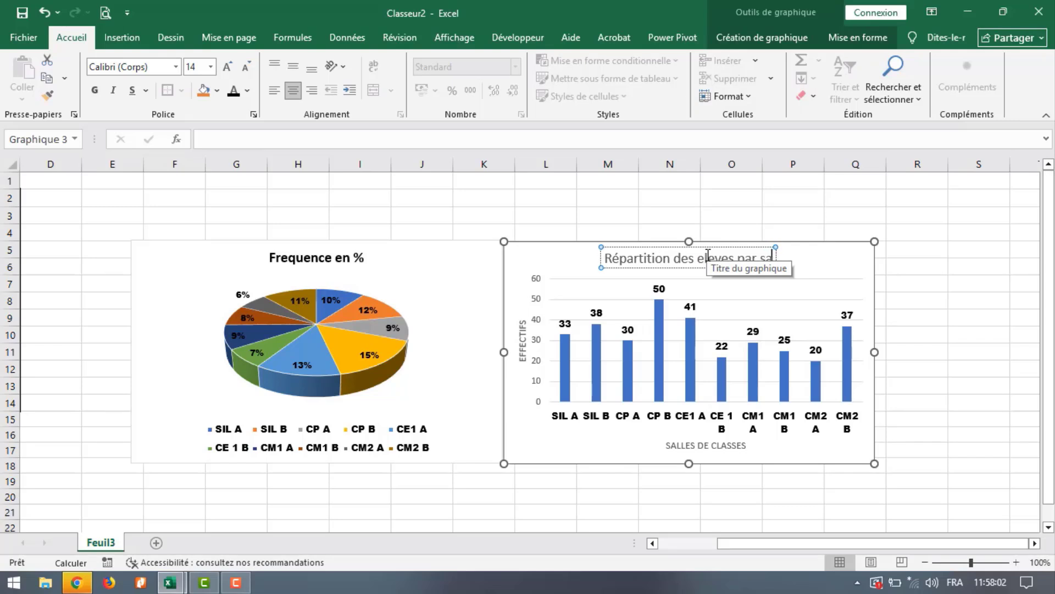
text(lle de)
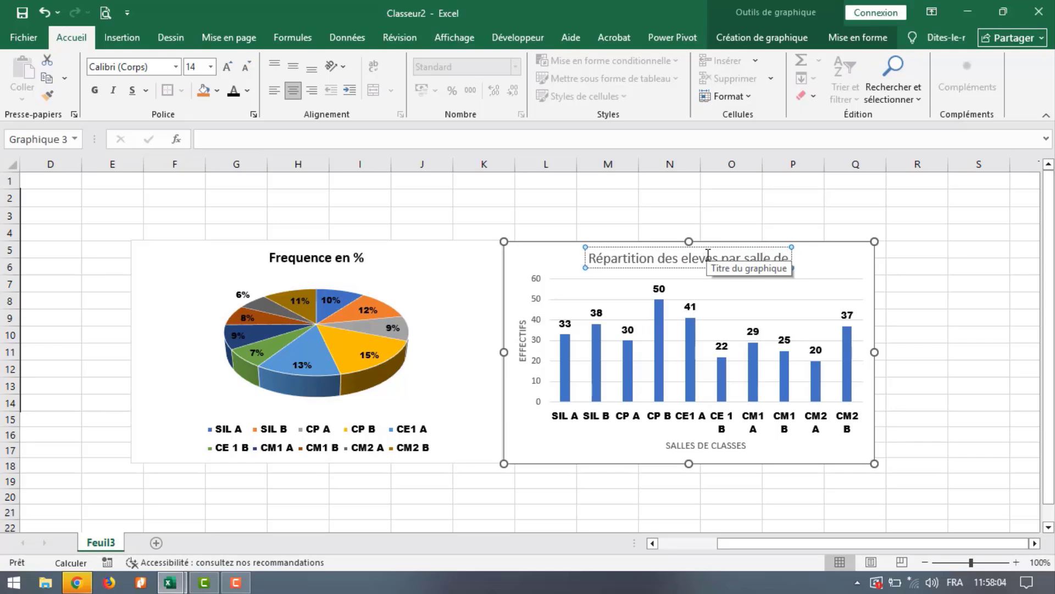
text( cla)
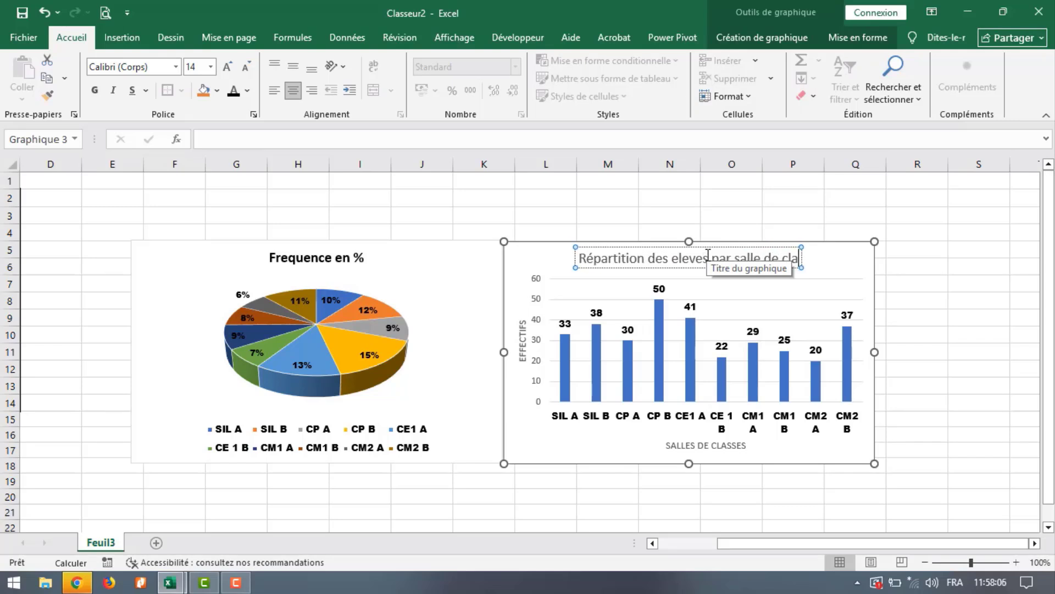
text(sse)
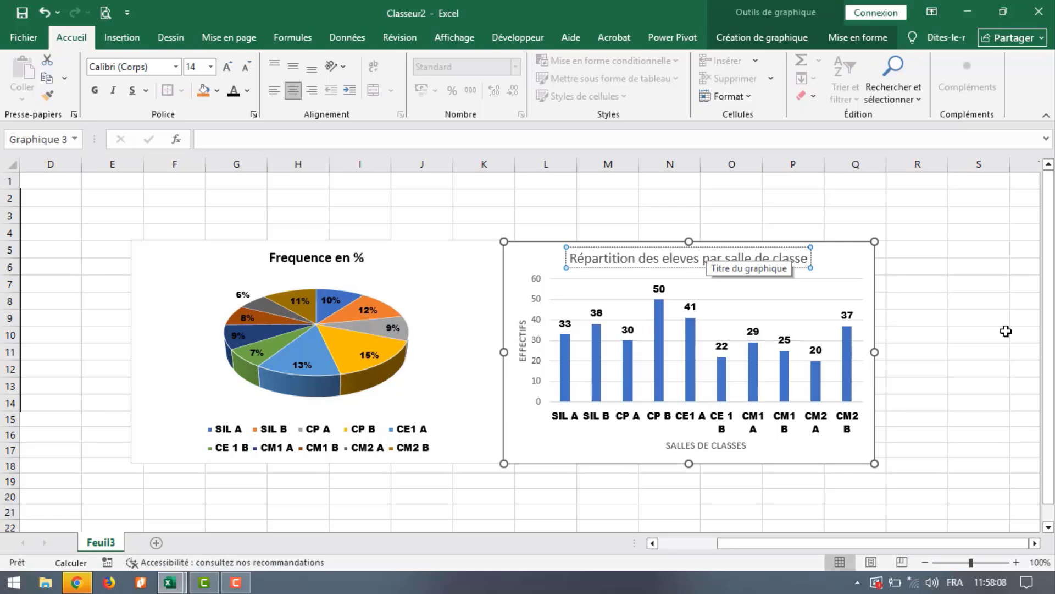
click(985, 347)
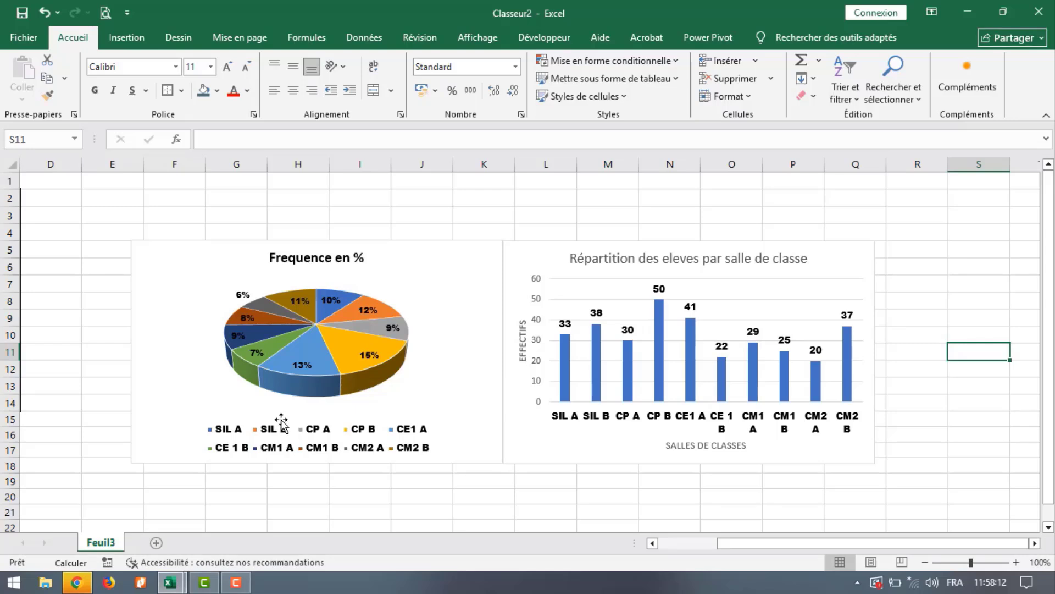
click(386, 429)
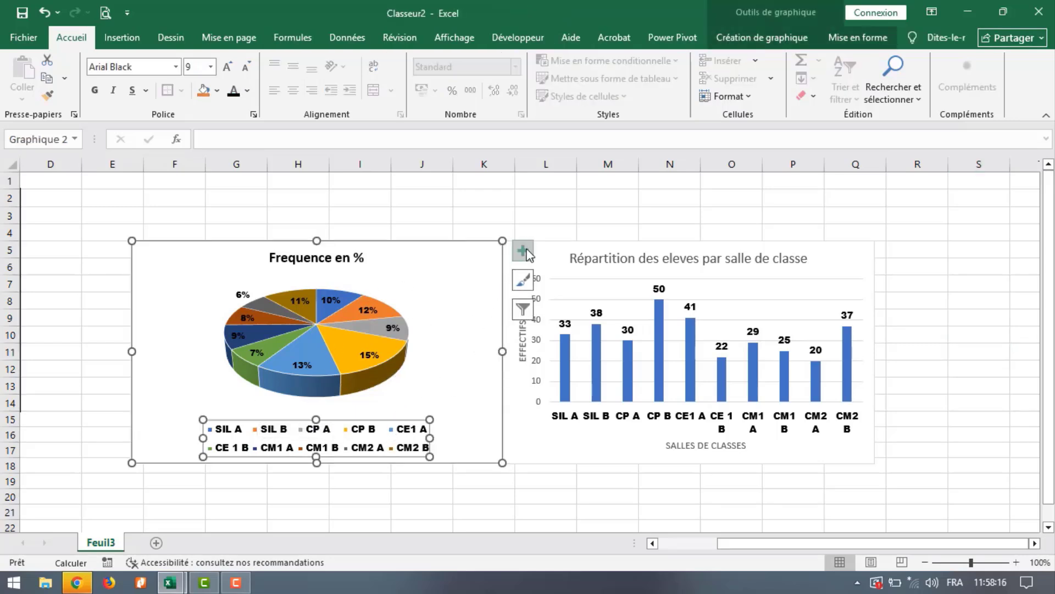
click(631, 496)
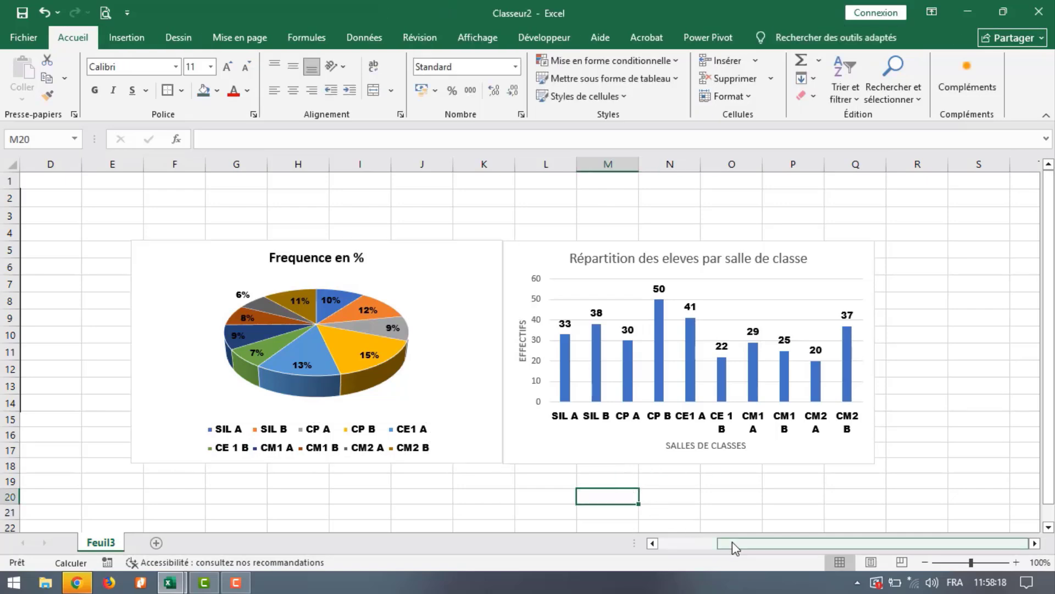
Insert a 3D bar chart of the Classe and Effectif columns, A3:B13, without the Total row, and shift it slightly towards the table.
drag(732, 542, 629, 517)
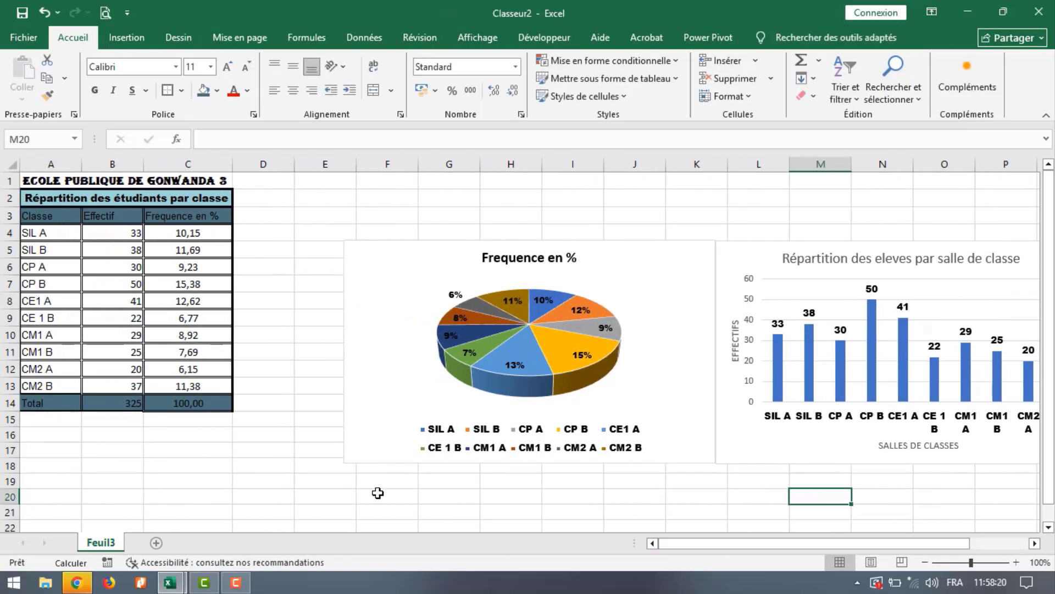
mouse_move(706, 548)
mouse_down()
mouse_move(751, 542)
mouse_move(687, 541)
mouse_up()
click(126, 37)
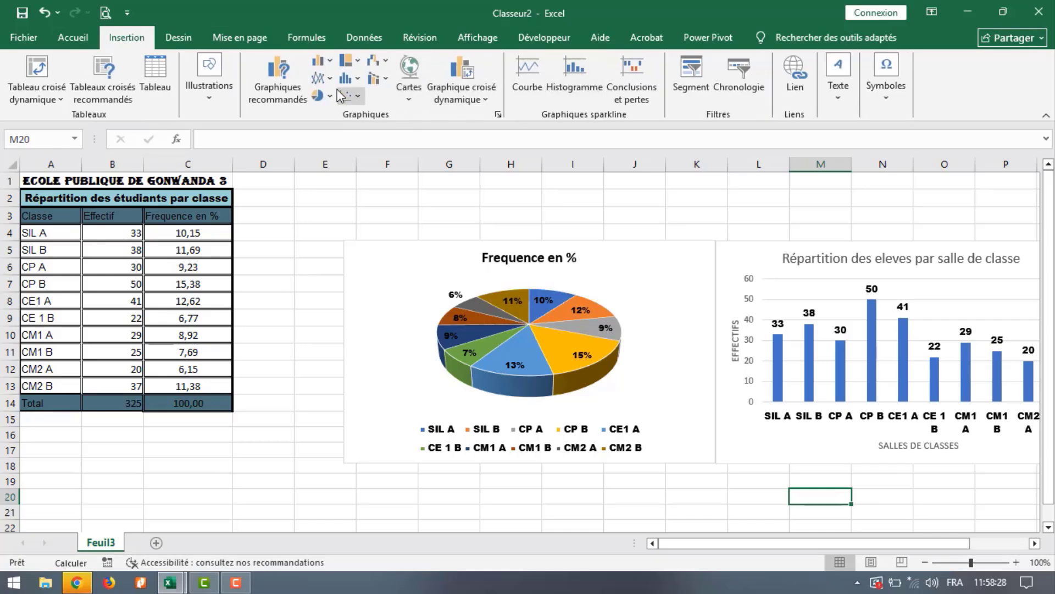
click(329, 62)
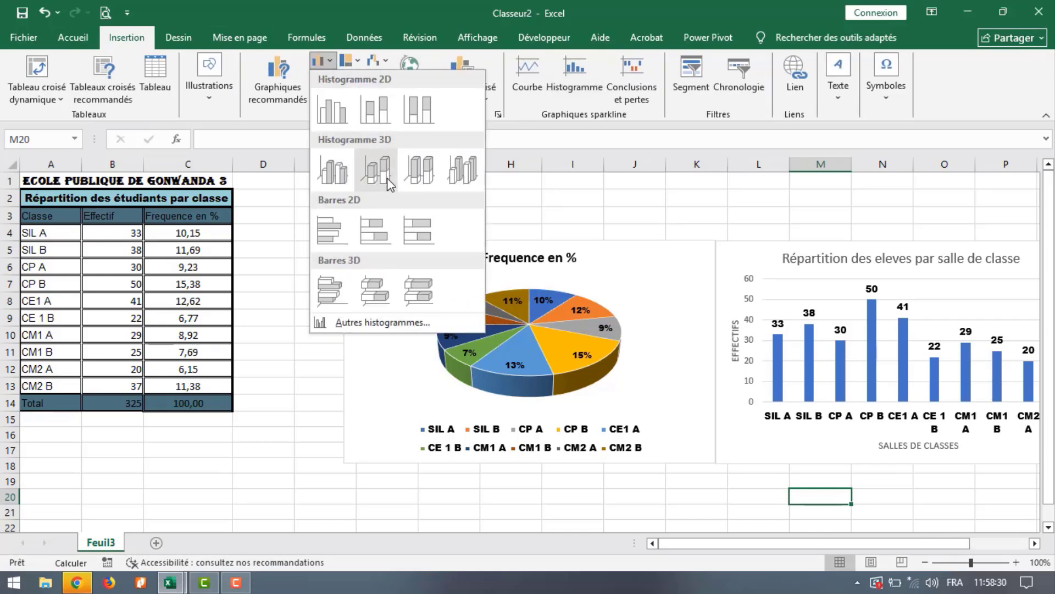
click(251, 297)
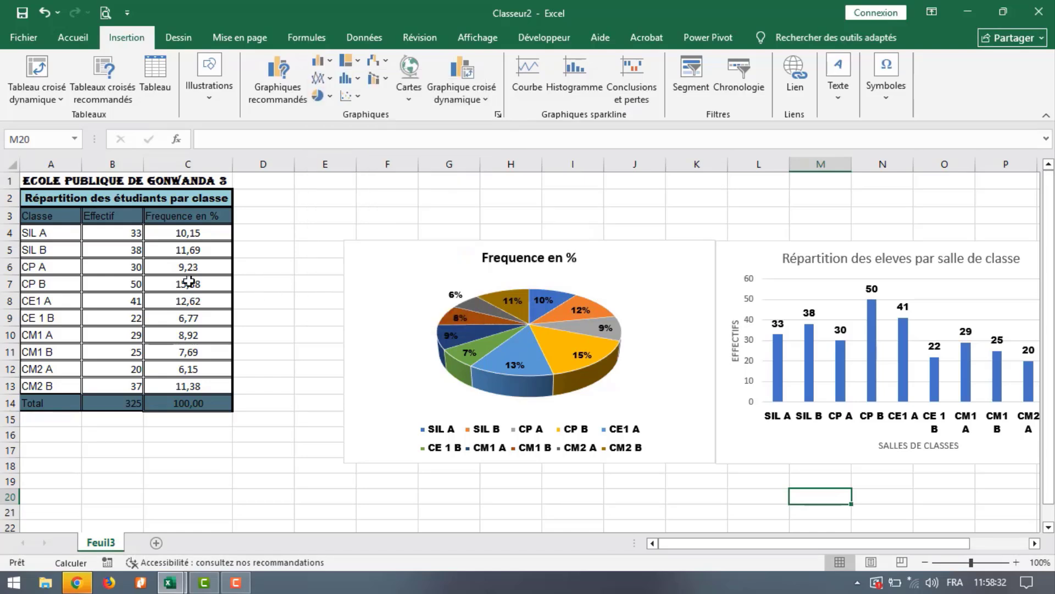
drag(48, 215, 65, 396)
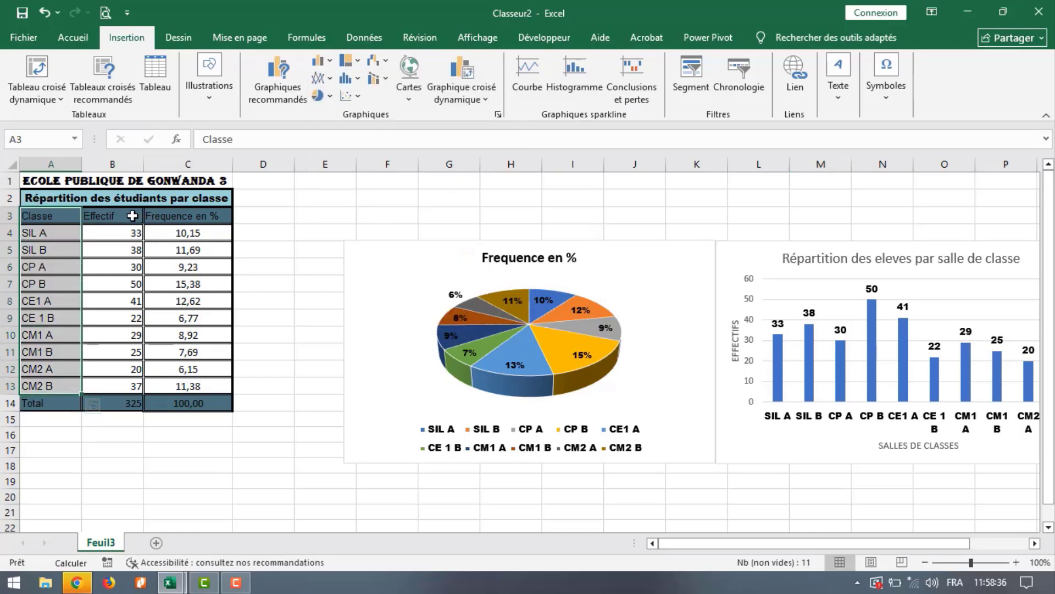
drag(132, 215, 137, 385)
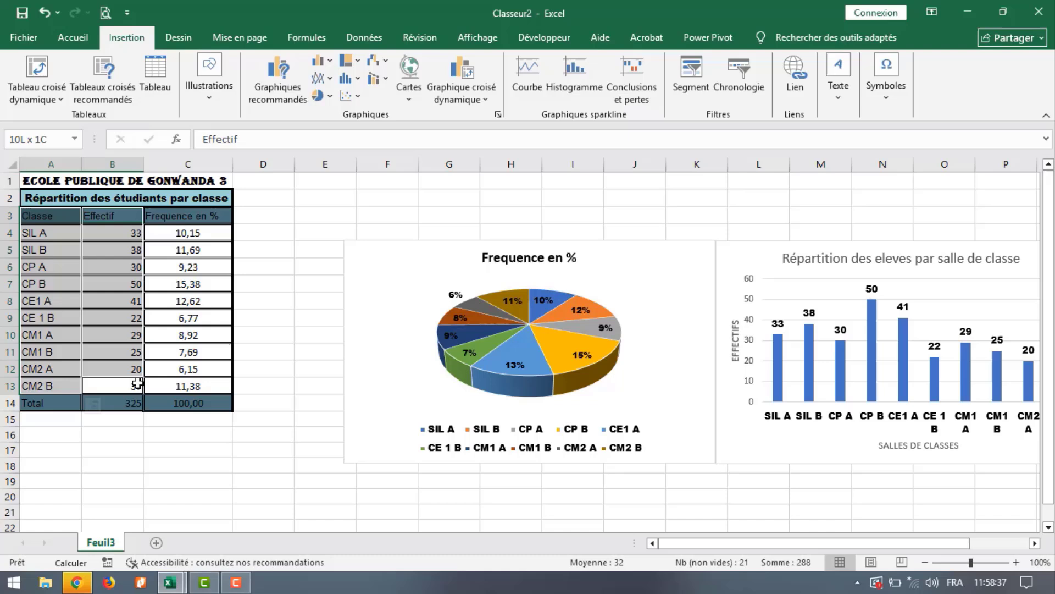
click(327, 63)
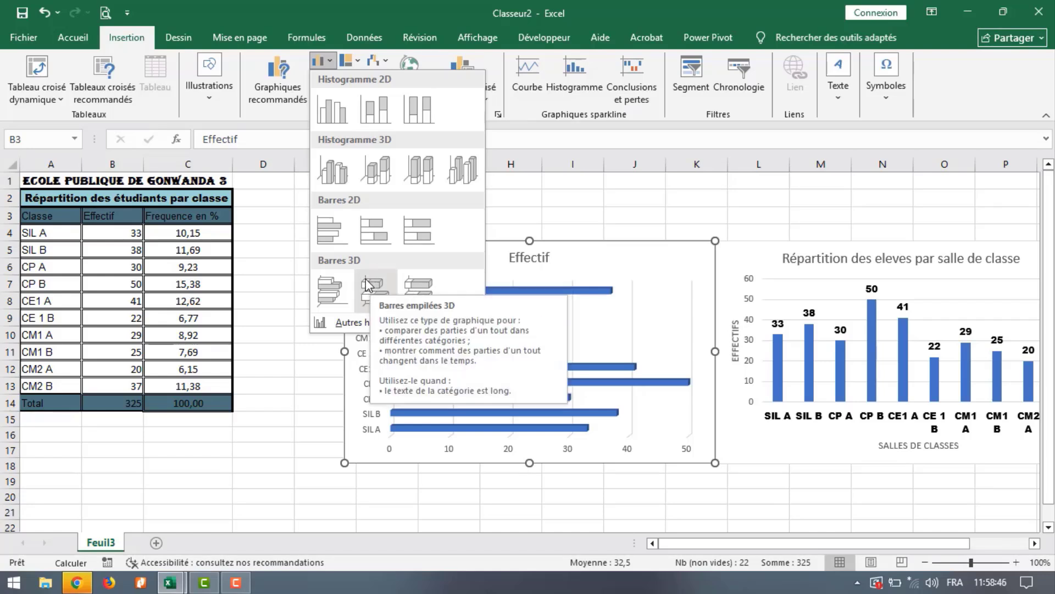
click(332, 229)
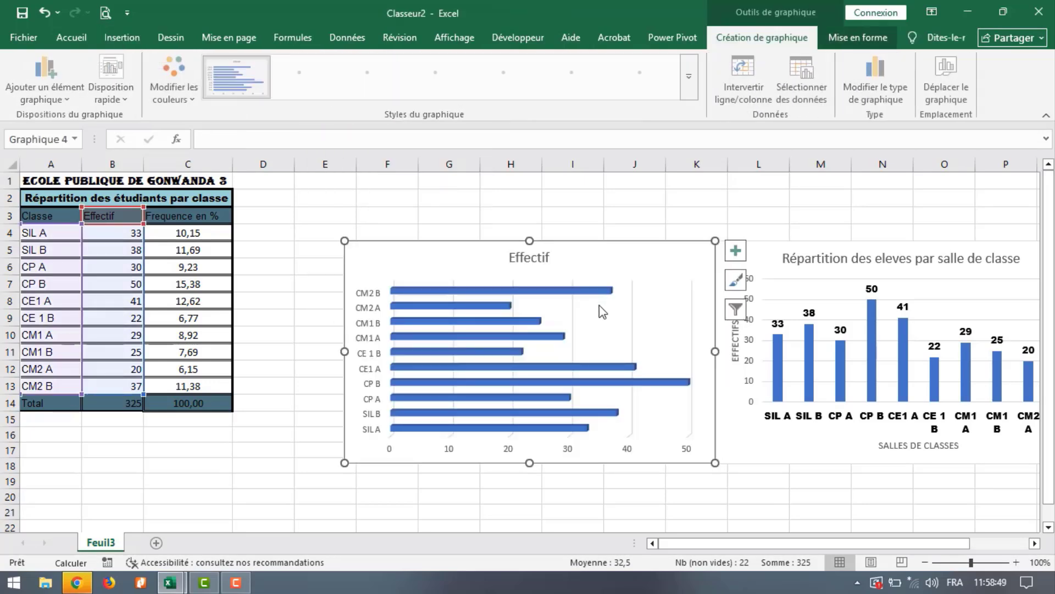
mouse_move(599, 256)
mouse_down()
mouse_move(553, 253)
mouse_move(585, 254)
mouse_up()
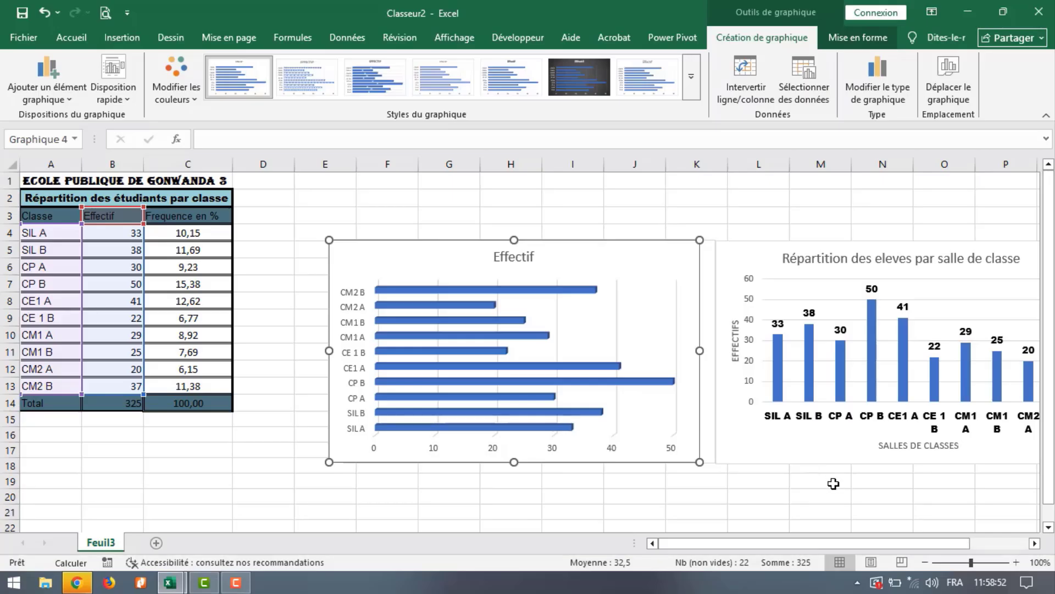
click(833, 483)
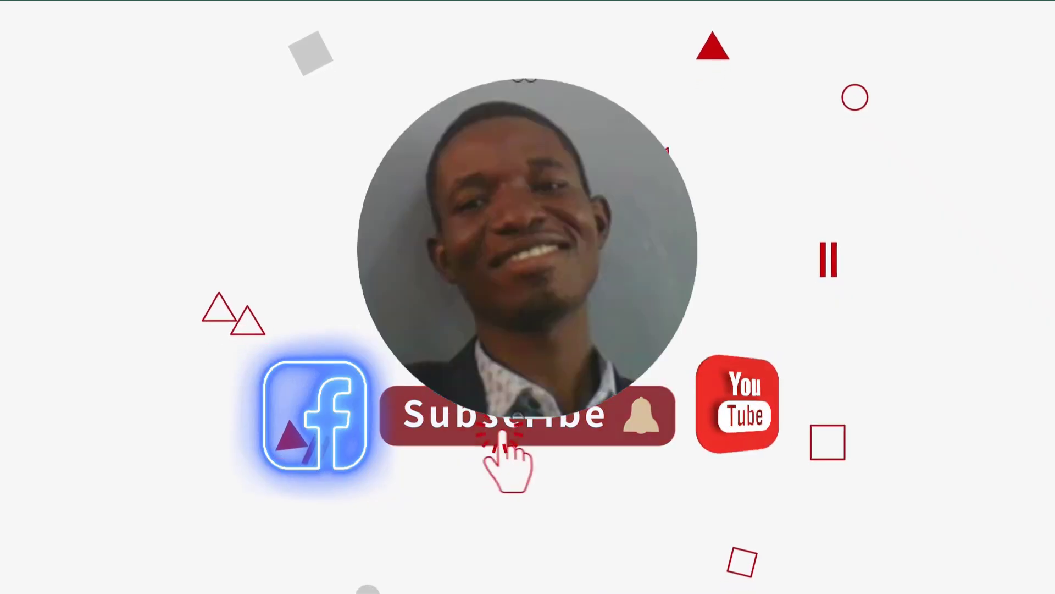